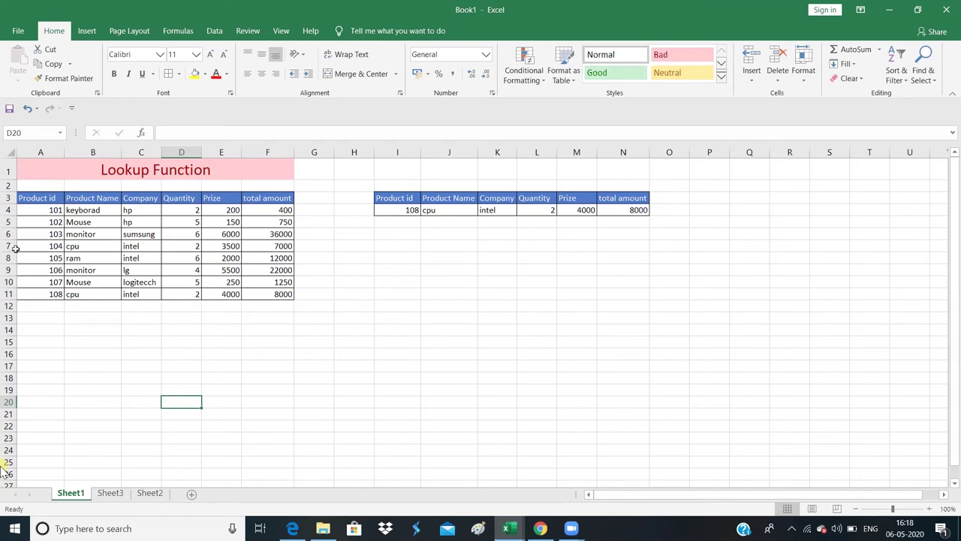
Select the product ids 101 through 108 in column A of the first table
{"action": "left_click_drag", "start_coordinate": [42, 212], "coordinate": [40, 293]}
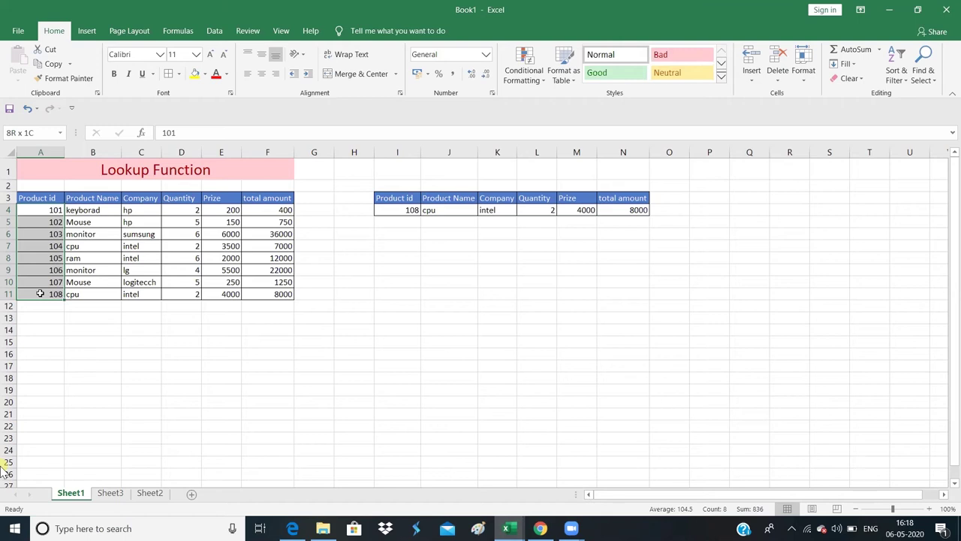
{"action": "left_click_drag", "start_coordinate": [40, 293], "coordinate": [41, 292]}
{"action": "left_click", "coordinate": [123, 245]}
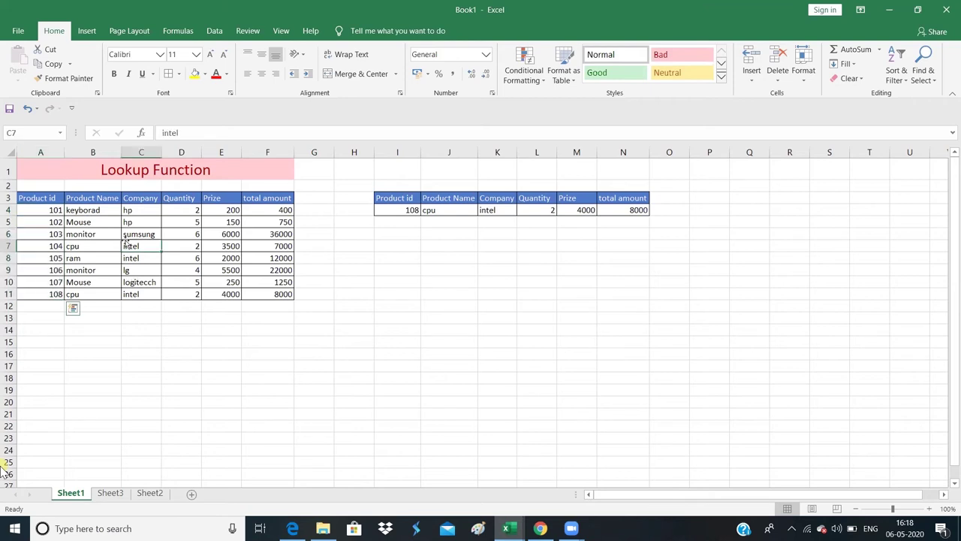
{"action": "left_click_drag", "start_coordinate": [56, 221], "coordinate": [61, 294]}
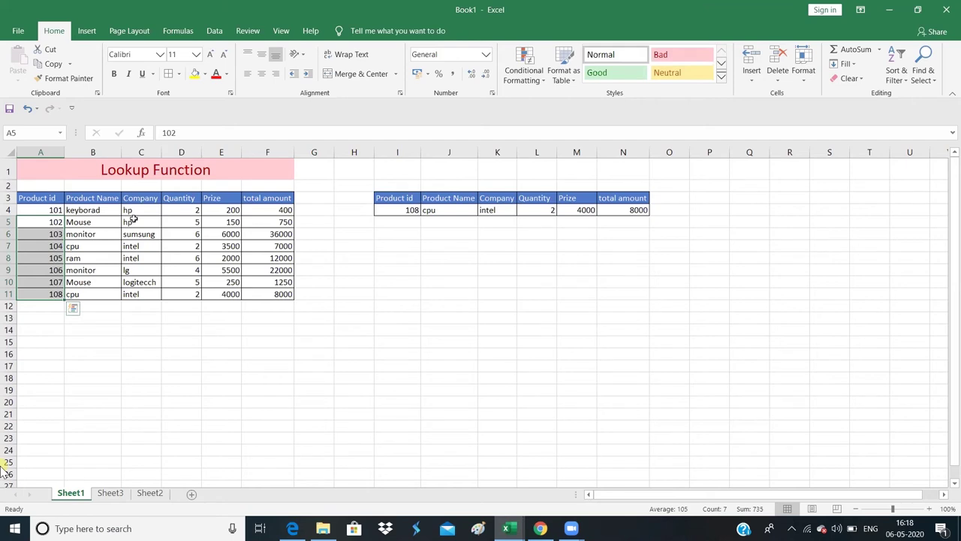
{"action": "left_click", "coordinate": [56, 210]}
{"action": "left_click_drag", "start_coordinate": [56, 209], "coordinate": [64, 292]}
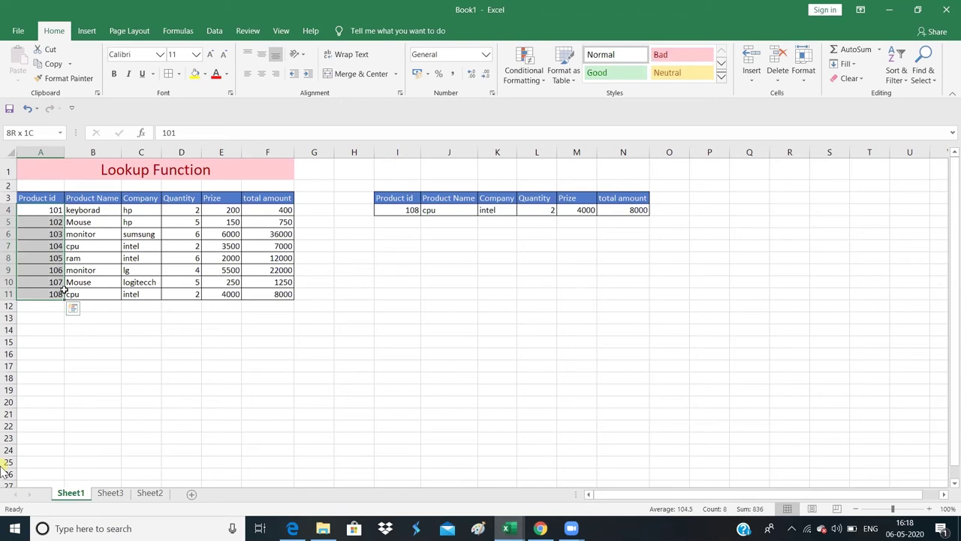
{"action": "left_click", "coordinate": [188, 330]}
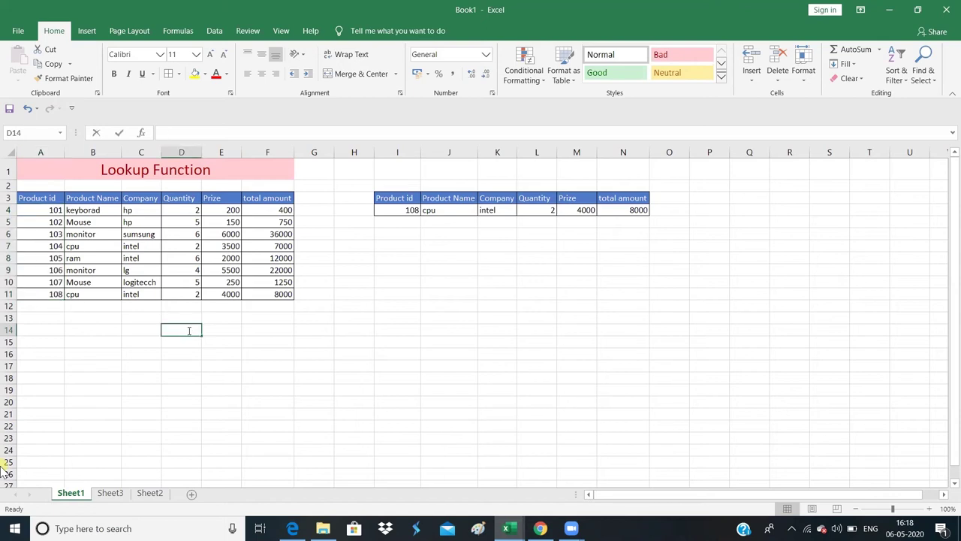
{"action": "left_click", "coordinate": [216, 336]}
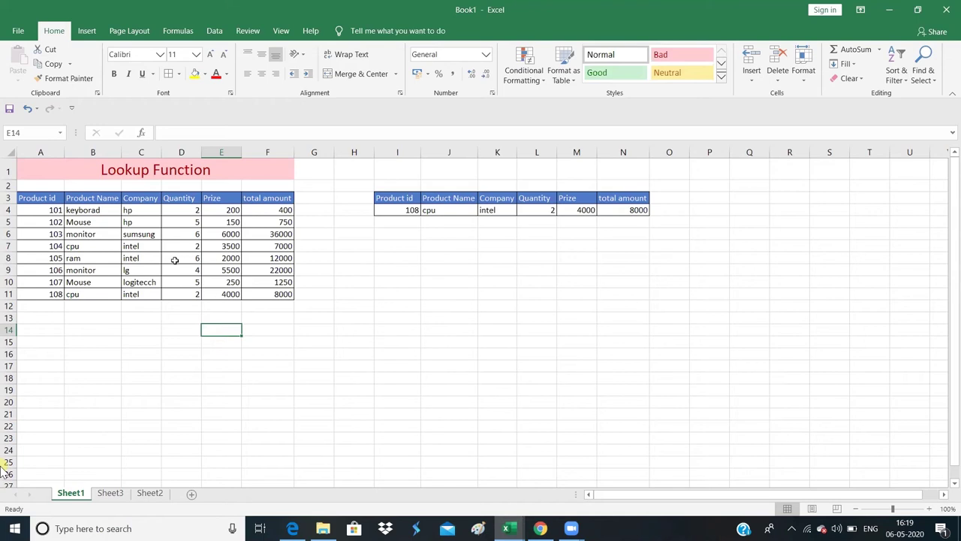
Clear the 108 record in the second table and enter Product id 105 in I4
{"action": "left_click", "coordinate": [409, 211]}
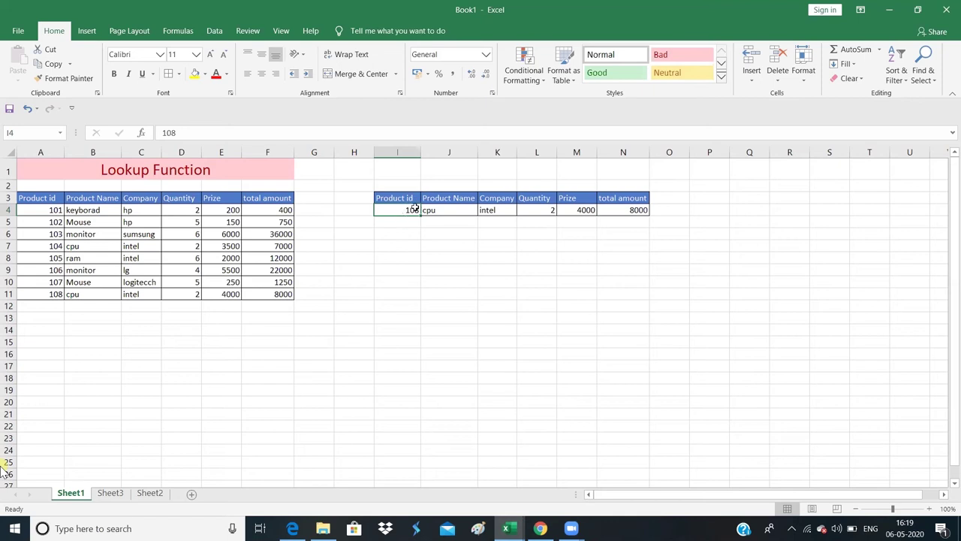
{"action": "left_click_drag", "start_coordinate": [404, 212], "coordinate": [642, 215]}
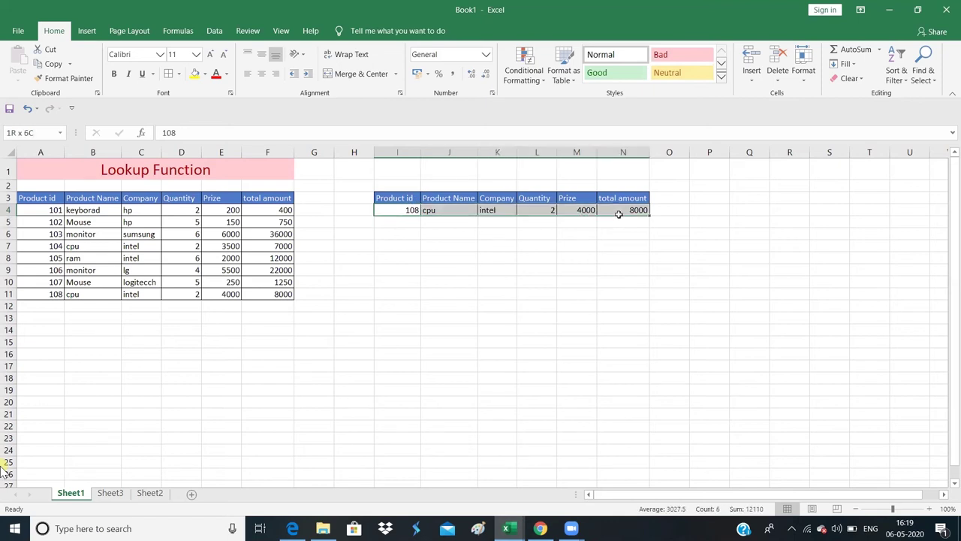
{"action": "key", "text": "Delete"}
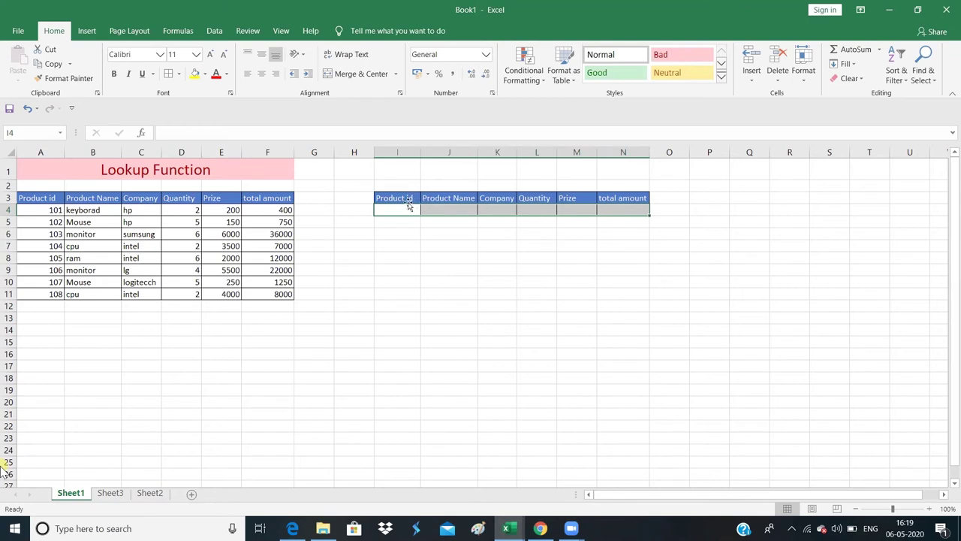
{"action": "left_click", "coordinate": [406, 210]}
{"action": "type", "text": "10"}
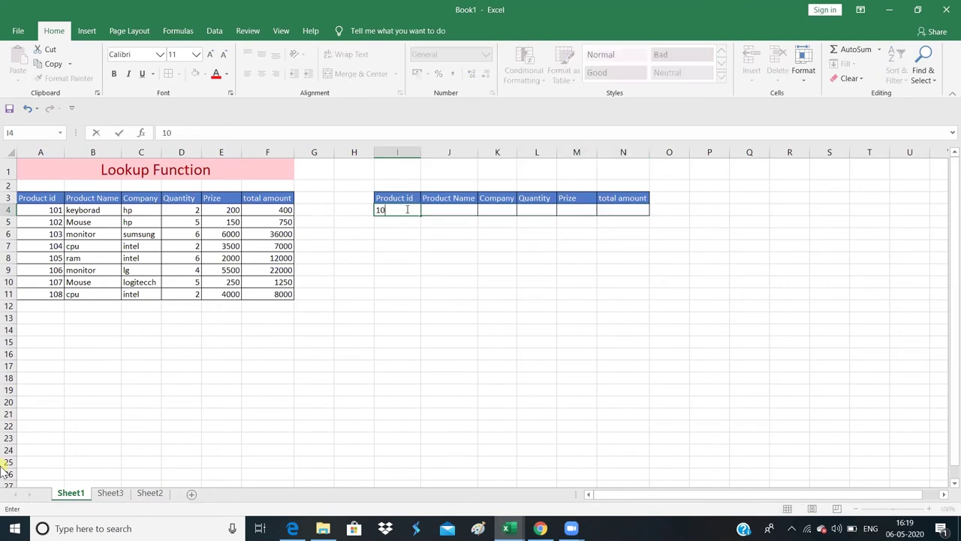
{"action": "type", "text": "5"}
{"action": "left_click", "coordinate": [443, 212]}
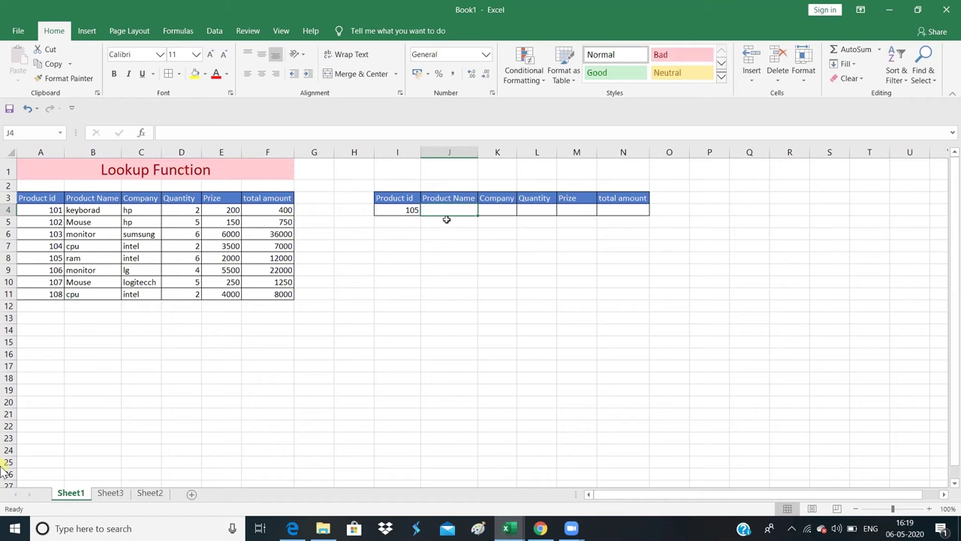
Enter =LOOKUP(I4,A4:F11,B4:B11) in J4 so the Product Name shows ram
{"action": "type", "text": "="}
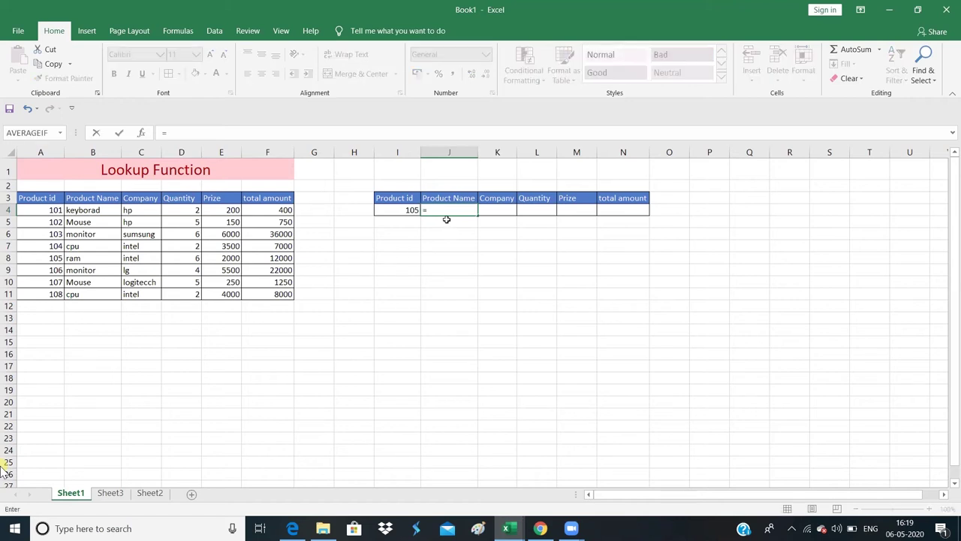
{"action": "type", "text": "loo"}
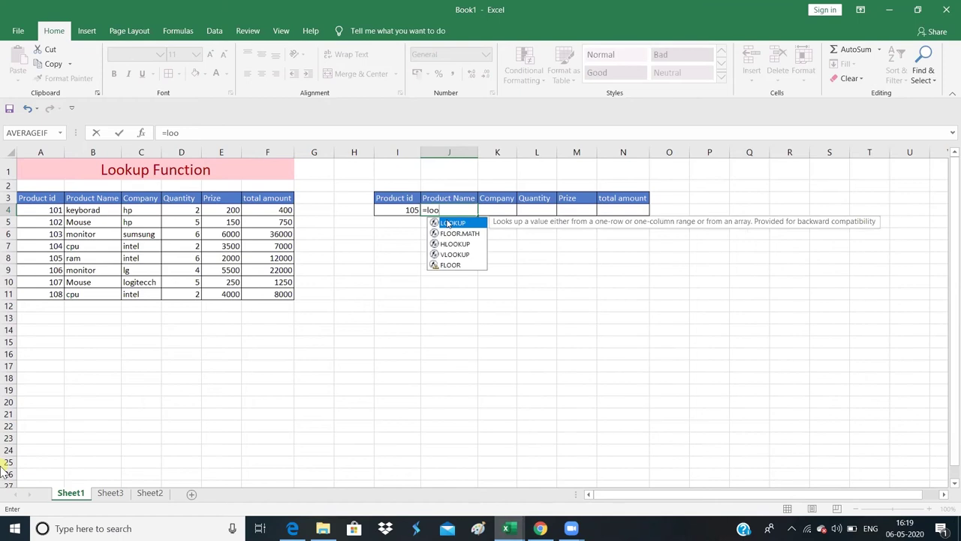
{"action": "type", "text": "ku"}
{"action": "double_click", "coordinate": [448, 223]}
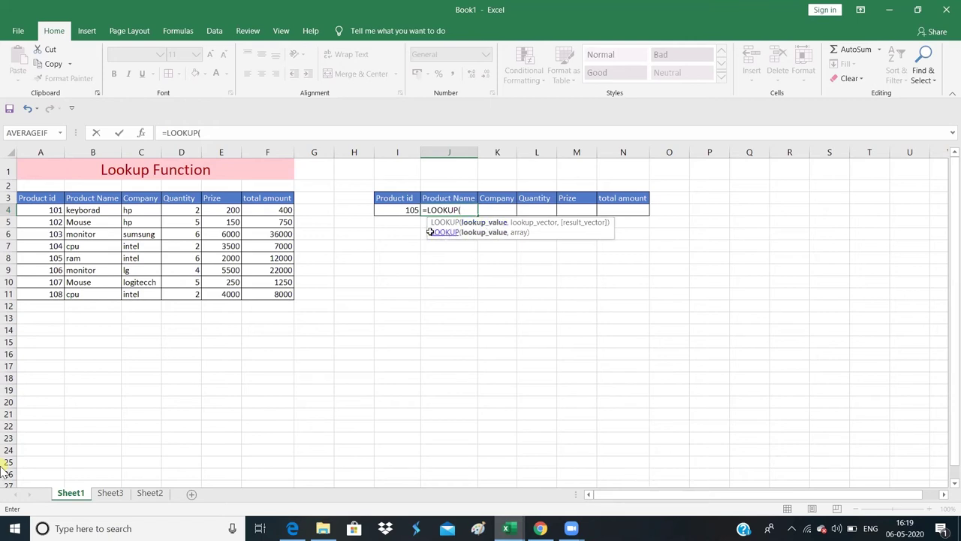
{"action": "left_click", "coordinate": [391, 207]}
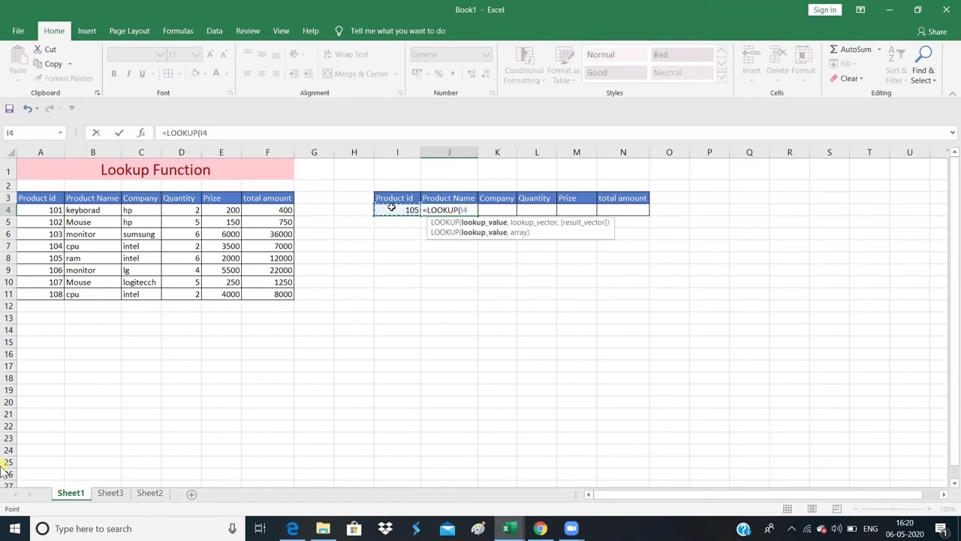
{"action": "type", "text": ","}
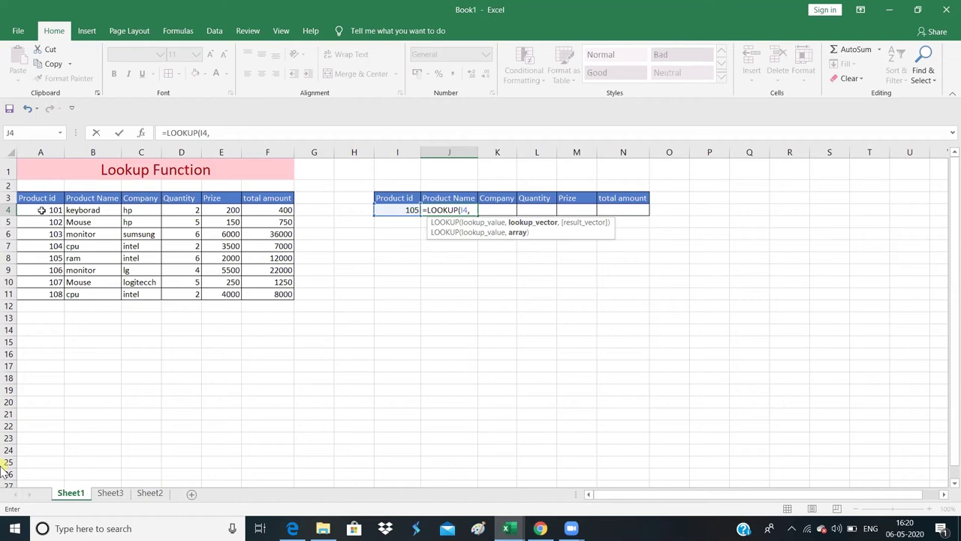
{"action": "mouse_move", "coordinate": [41, 210]}
{"action": "left_mouse_down"}
{"action": "mouse_move", "coordinate": [186, 269]}
{"action": "mouse_move", "coordinate": [269, 287]}
{"action": "mouse_move", "coordinate": [296, 271]}
{"action": "left_mouse_up"}
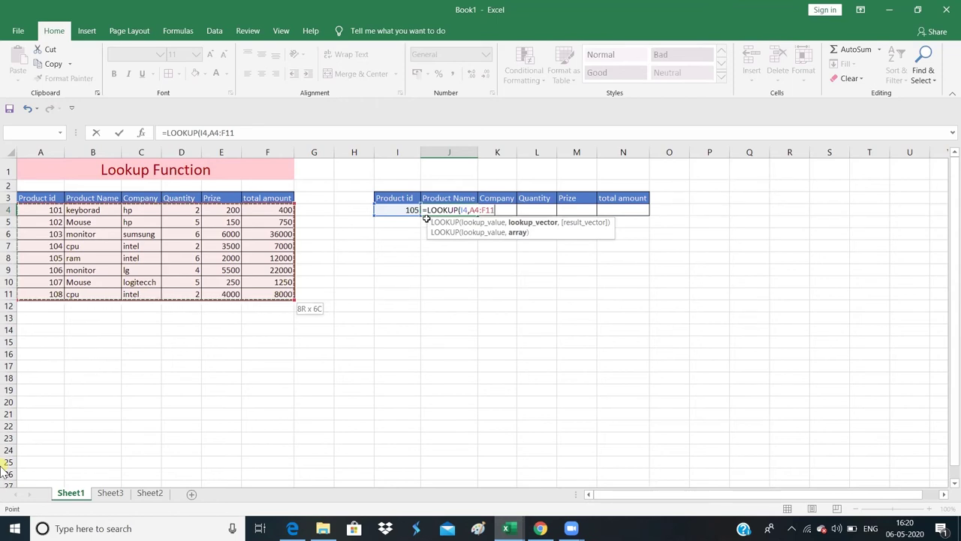
{"action": "type", "text": ","}
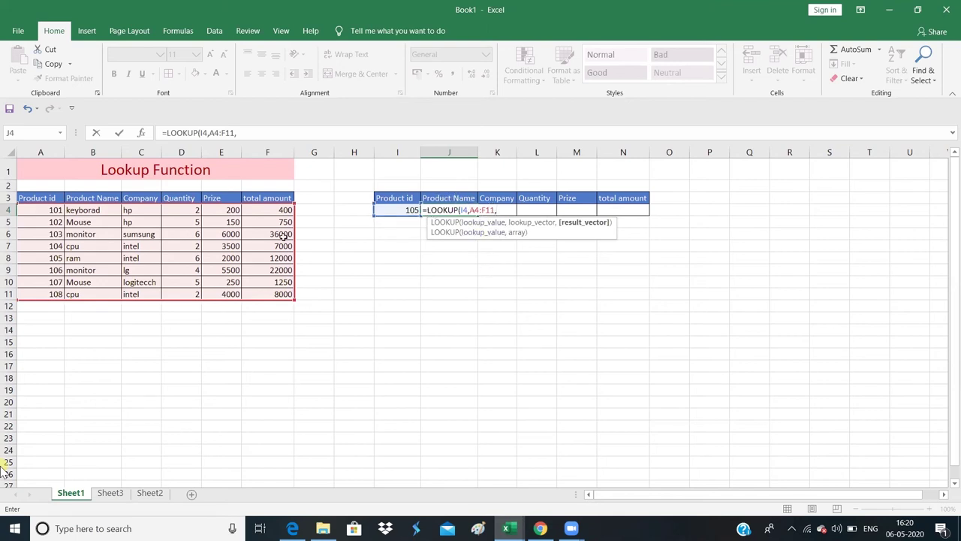
{"action": "left_click_drag", "start_coordinate": [97, 209], "coordinate": [102, 292]}
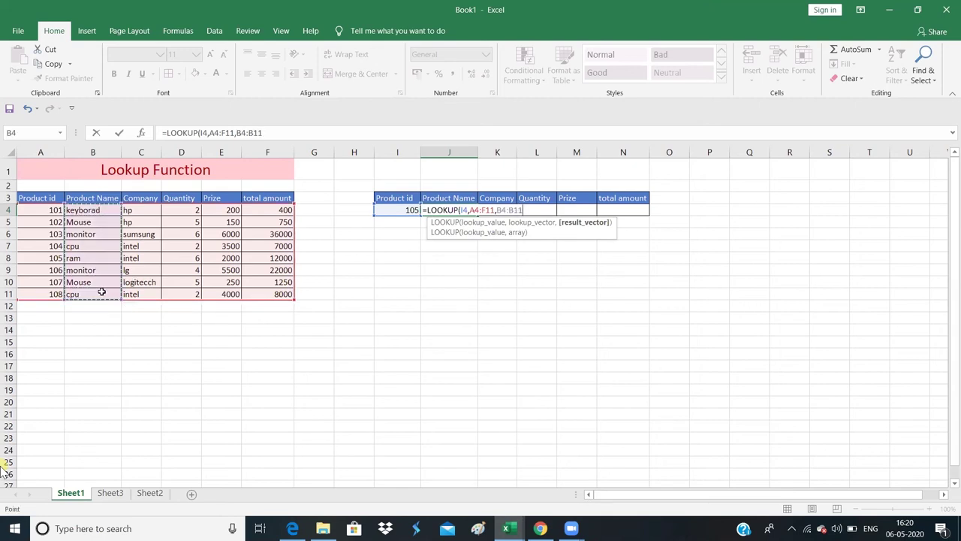
{"action": "type", "text": ")"}
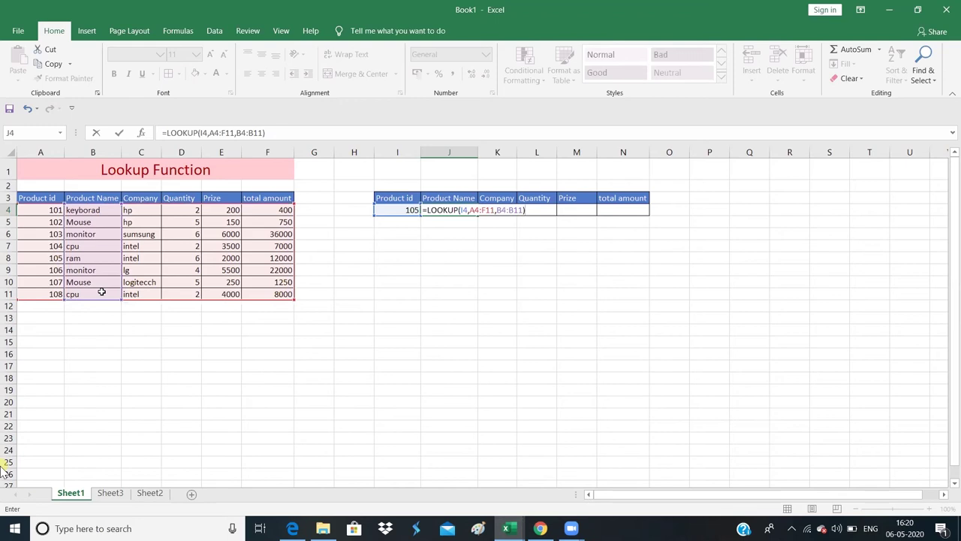
{"action": "key", "text": "Return"}
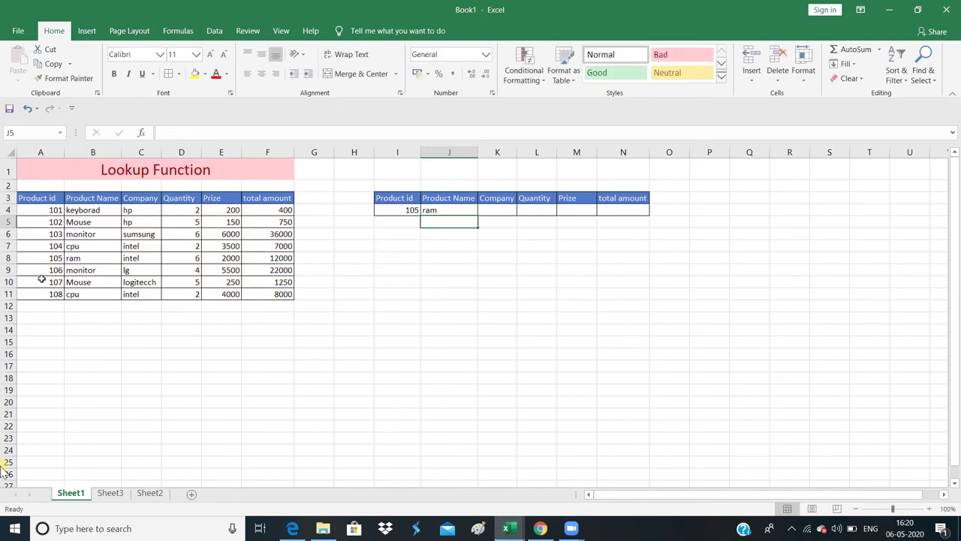
{"action": "left_click", "coordinate": [79, 260]}
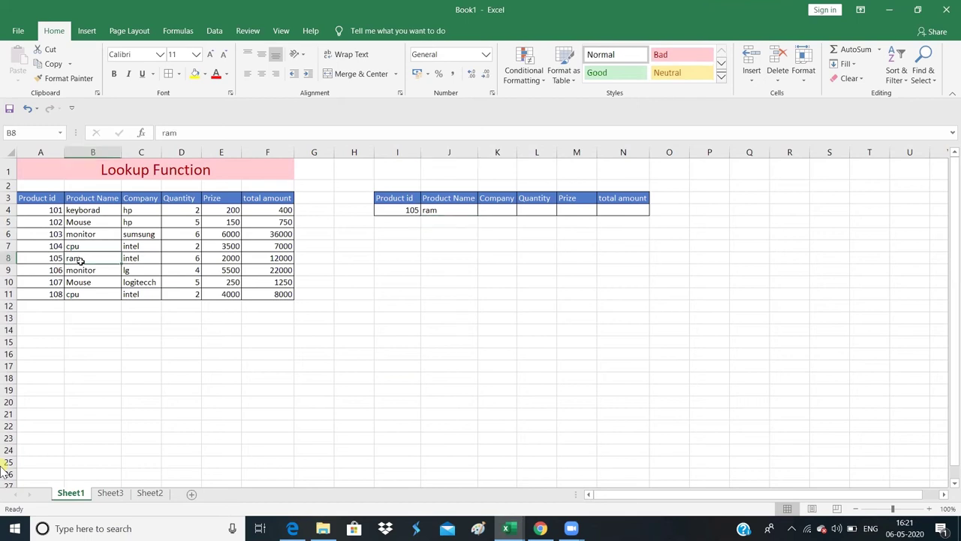
{"action": "left_click", "coordinate": [434, 213]}
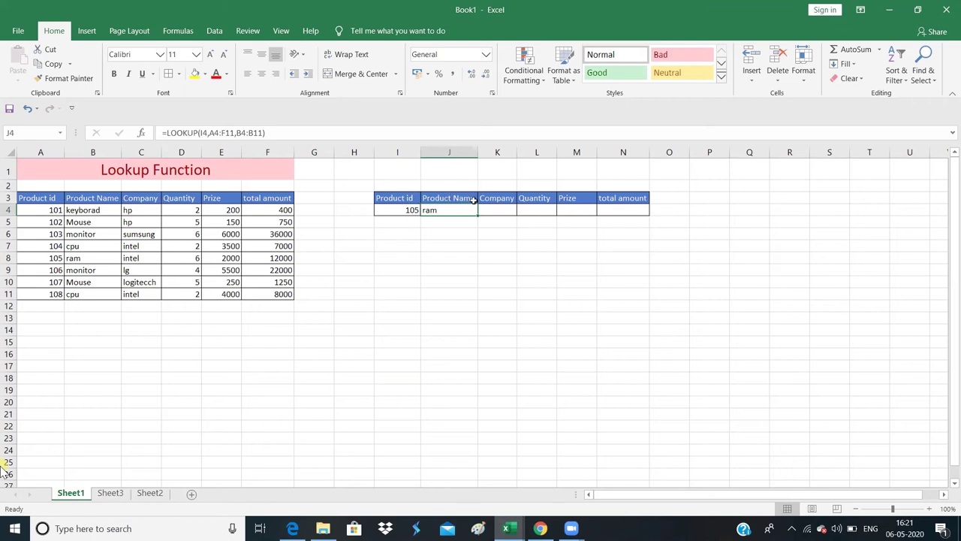
Enter =LOOKUP(I4,A4:F11,D4:D11) in K4, which returns 6 from the Quantity column
{"action": "left_click", "coordinate": [506, 209]}
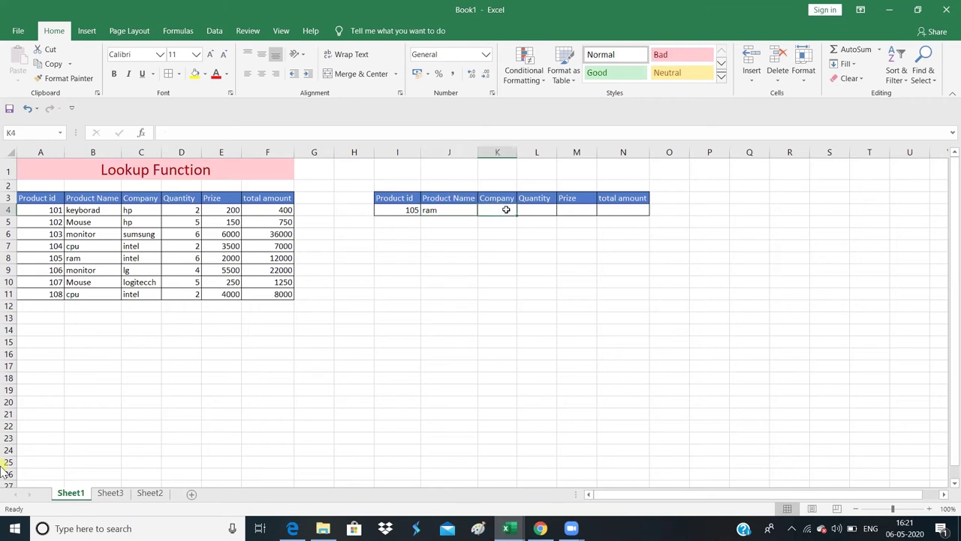
{"action": "type", "text": "="}
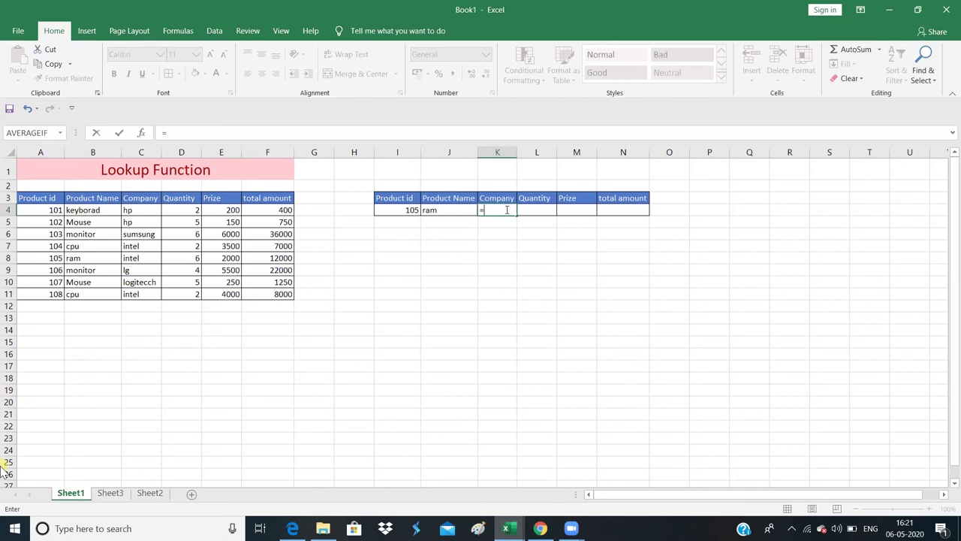
{"action": "type", "text": "l"}
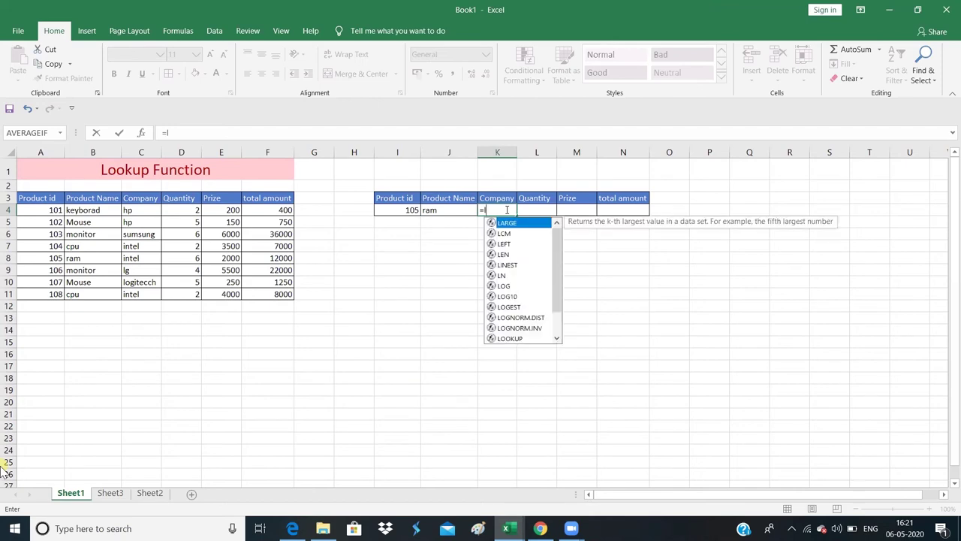
{"action": "type", "text": "ook"}
{"action": "key", "text": "Tab"}
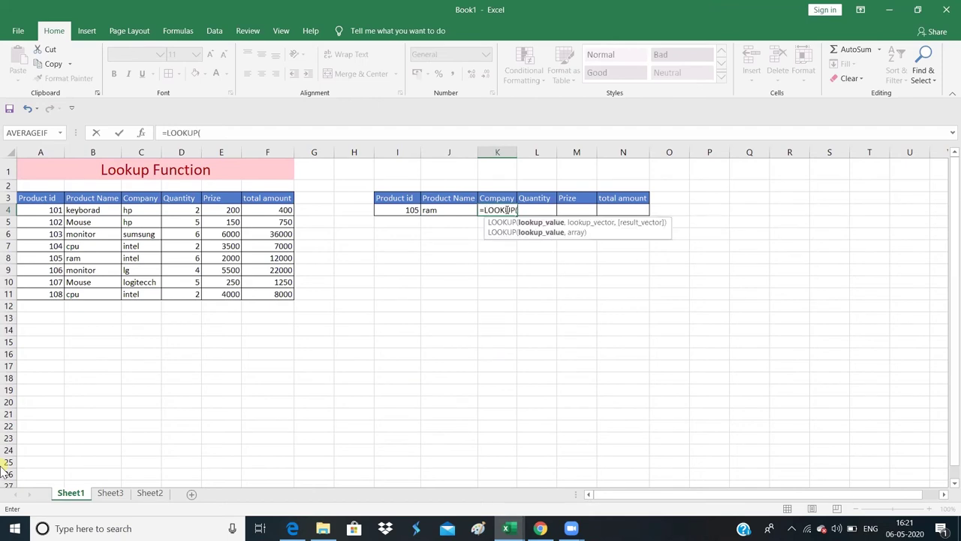
{"action": "left_click", "coordinate": [405, 210]}
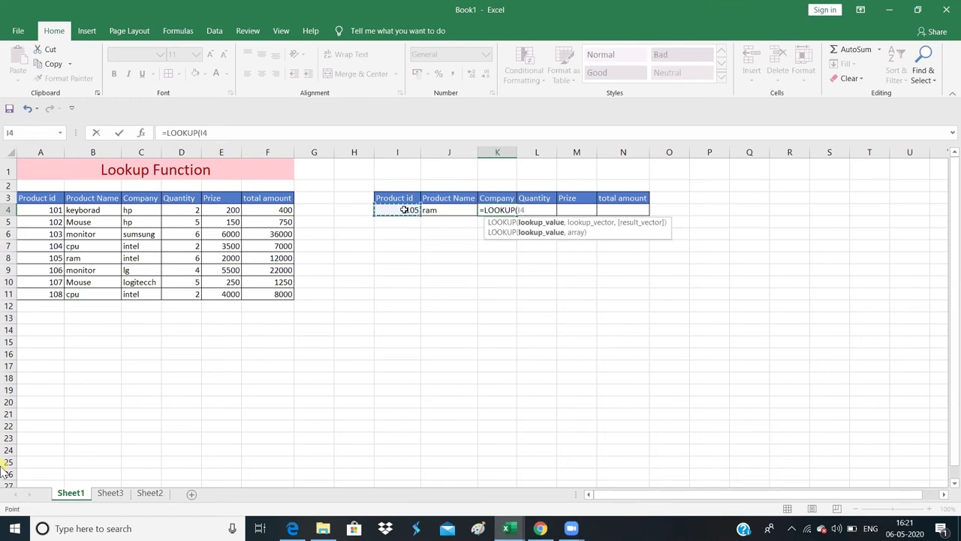
{"action": "type", "text": ","}
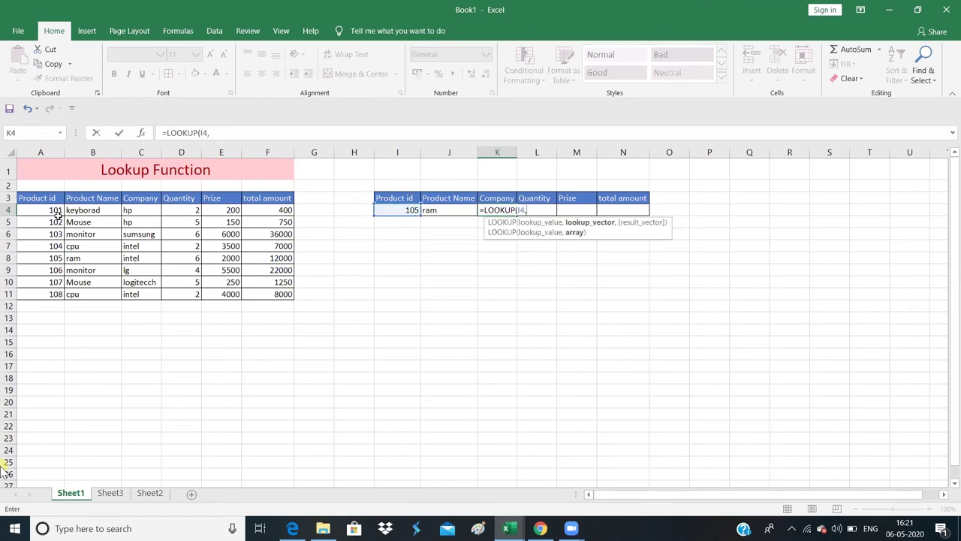
{"action": "mouse_move", "coordinate": [57, 216]}
{"action": "left_mouse_down"}
{"action": "mouse_move", "coordinate": [238, 266]}
{"action": "mouse_move", "coordinate": [246, 289]}
{"action": "left_mouse_up"}
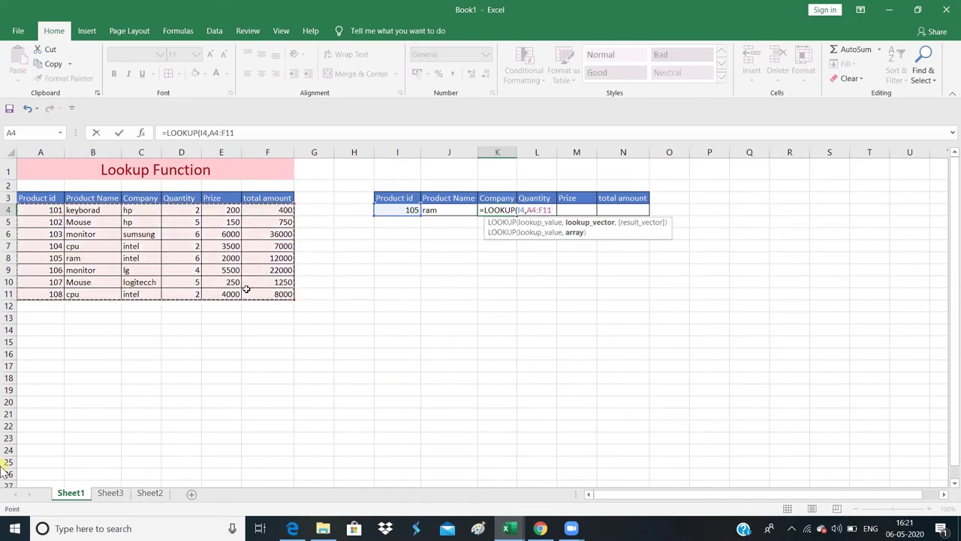
{"action": "type", "text": ","}
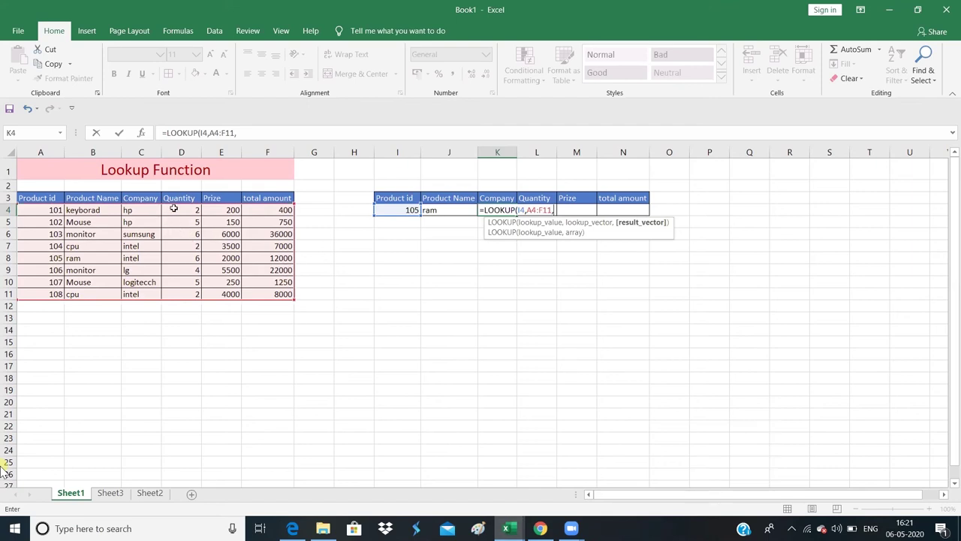
{"action": "left_click", "coordinate": [173, 209]}
{"action": "left_click_drag", "start_coordinate": [173, 210], "coordinate": [192, 293]}
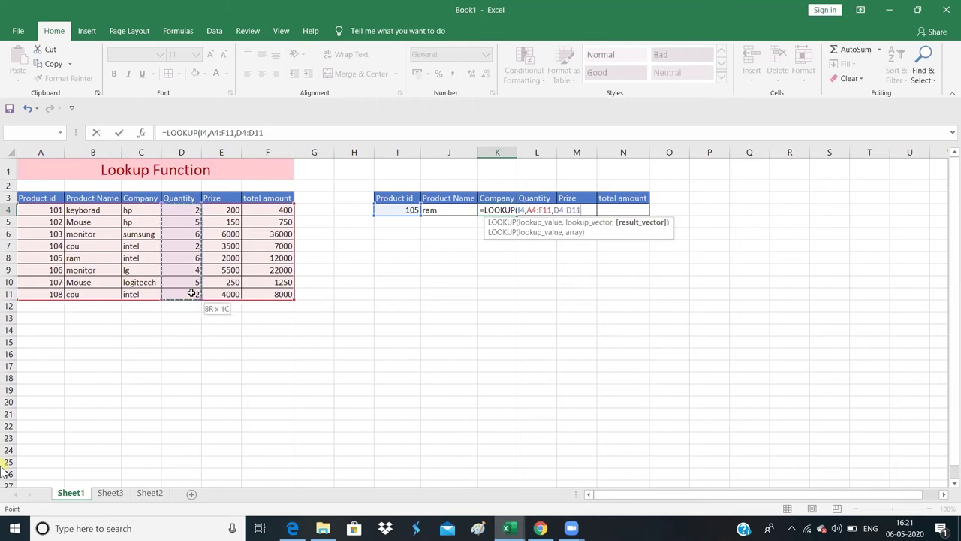
{"action": "type", "text": ")"}
{"action": "key", "text": "Return"}
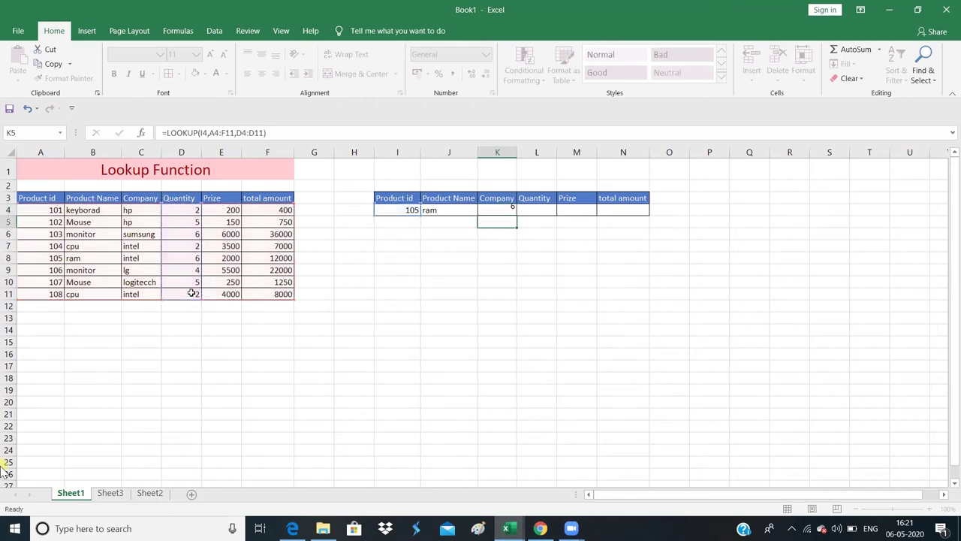
{"action": "key", "text": "Right"}
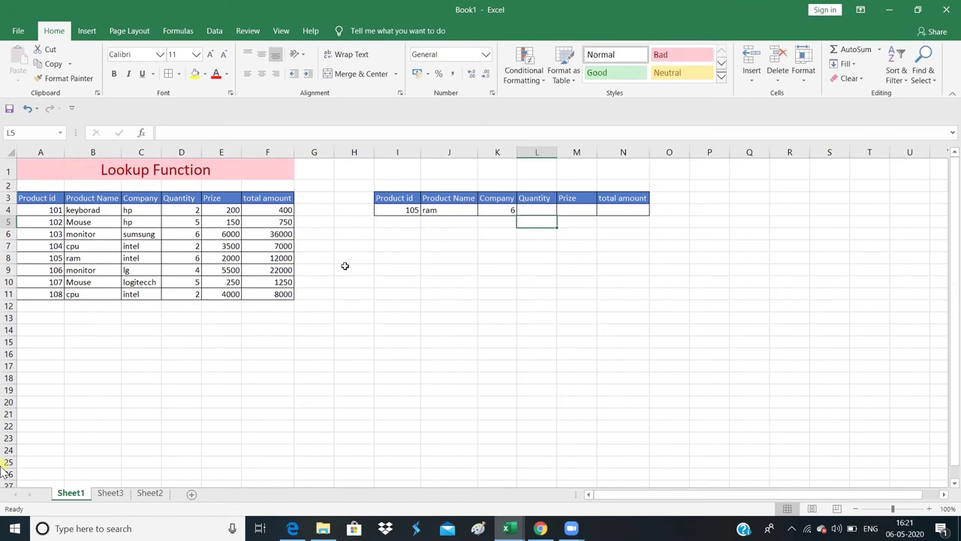
Clear the wrong result and a stray entry from the Company cell K4
{"action": "left_click", "coordinate": [500, 208]}
{"action": "key", "text": "Delete"}
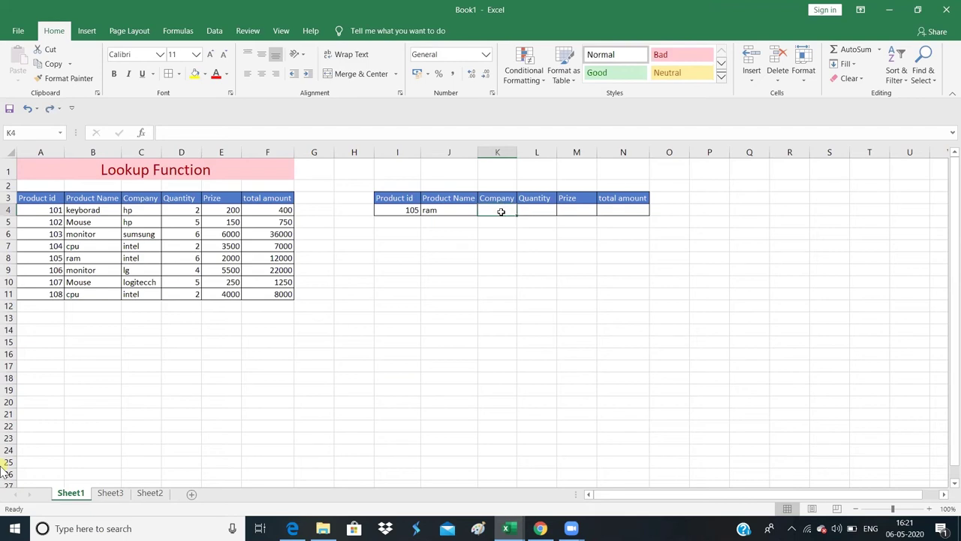
{"action": "type", "text": "y"}
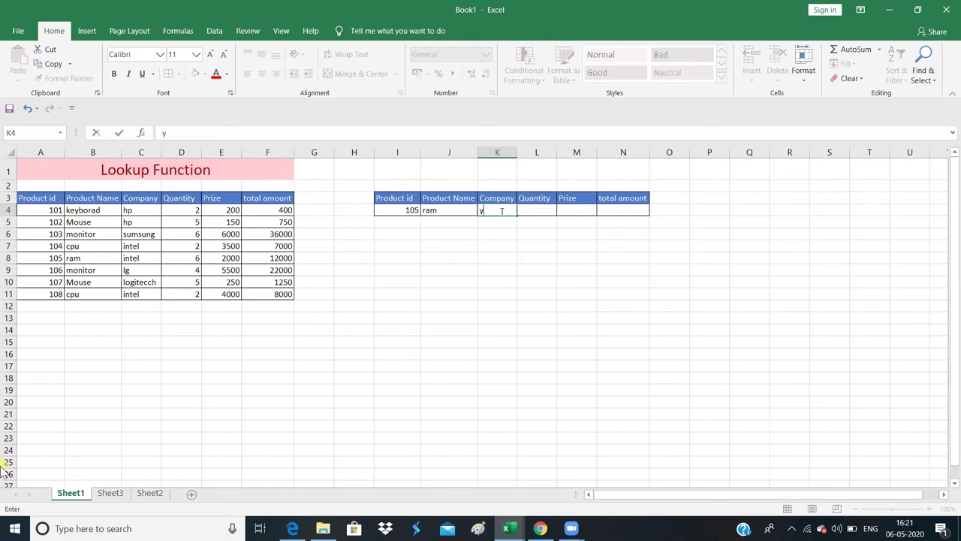
{"action": "key", "text": "Return"}
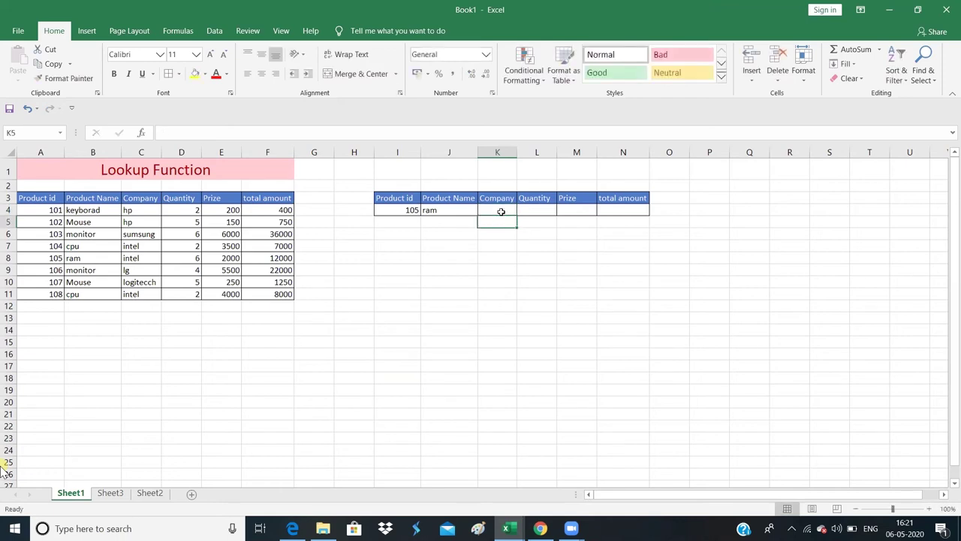
{"action": "left_click", "coordinate": [501, 212]}
Enter =LOOKUP(I4,A4:F11,C4:C11) in K4 so it shows intel
{"action": "type", "text": "="}
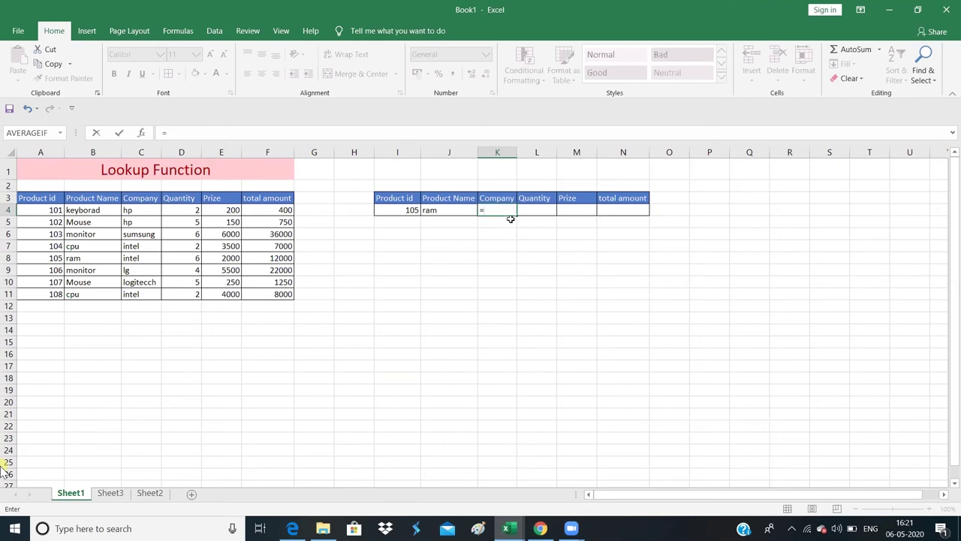
{"action": "type", "text": "look"}
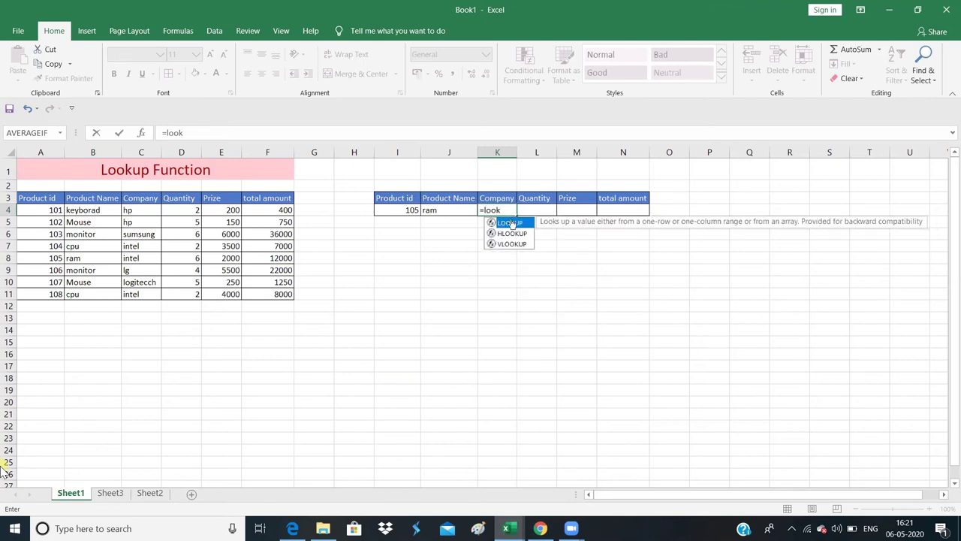
{"action": "key", "text": "Tab"}
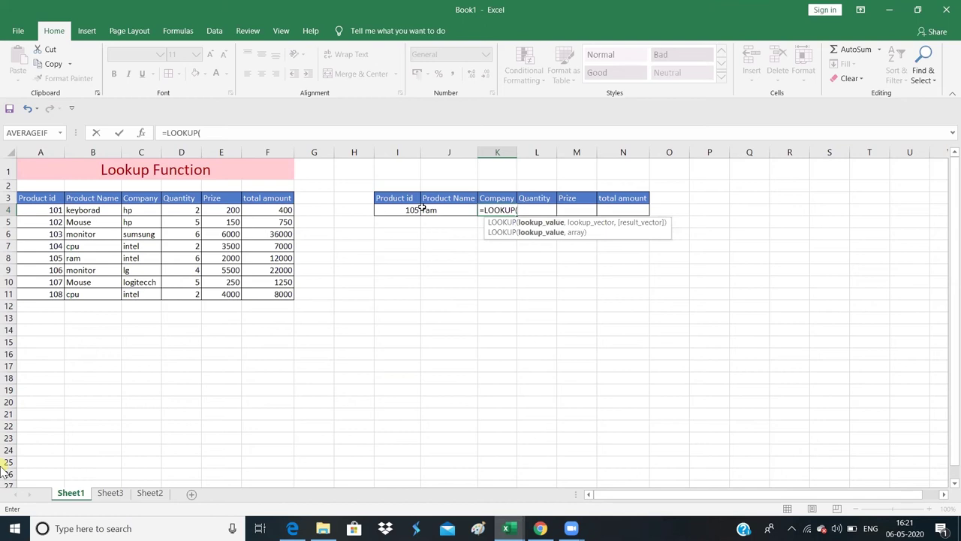
{"action": "left_click", "coordinate": [415, 210]}
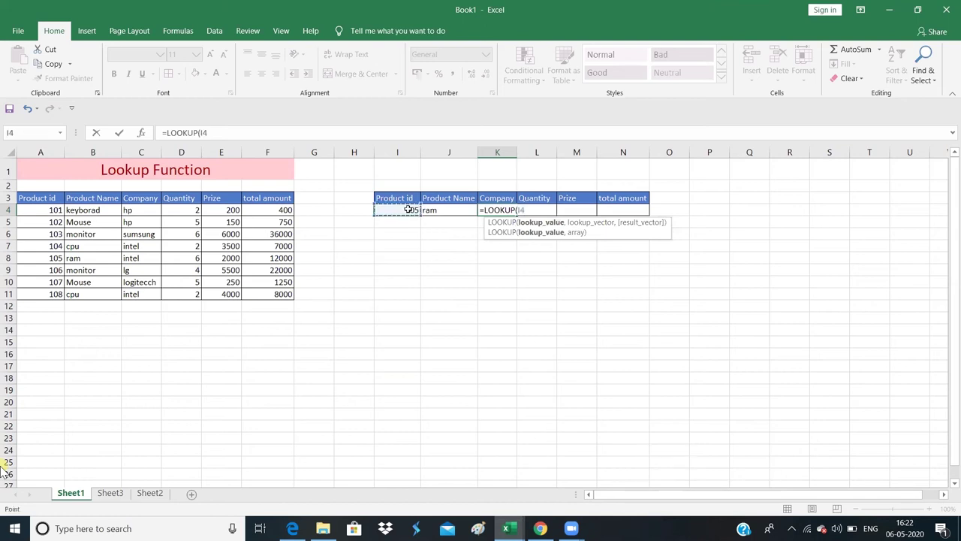
{"action": "type", "text": ","}
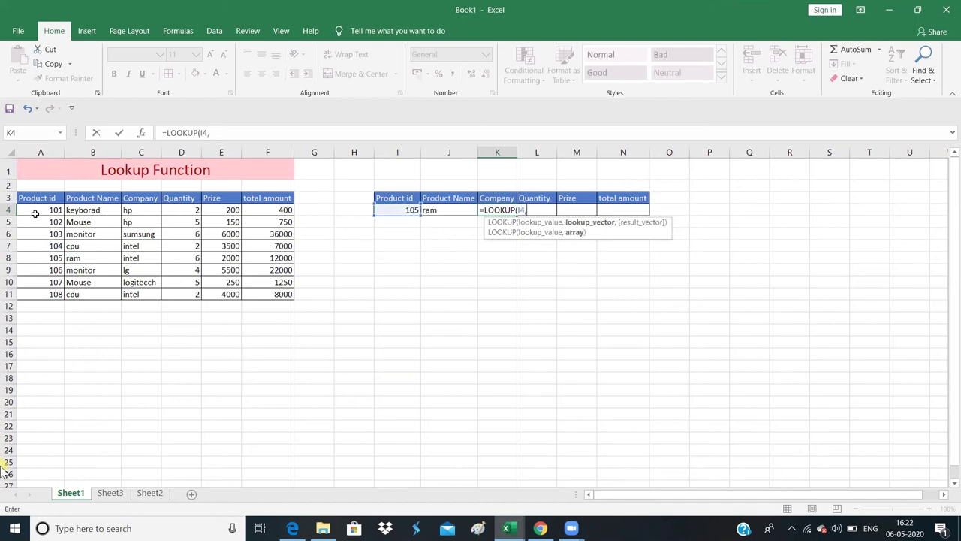
{"action": "left_click_drag", "start_coordinate": [36, 213], "coordinate": [298, 294]}
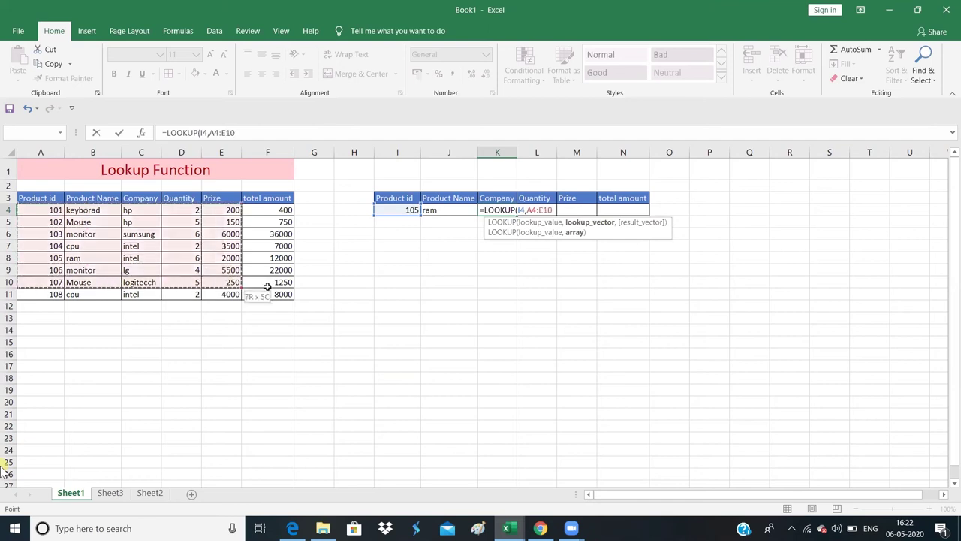
{"action": "left_click_drag", "start_coordinate": [297, 294], "coordinate": [286, 295]}
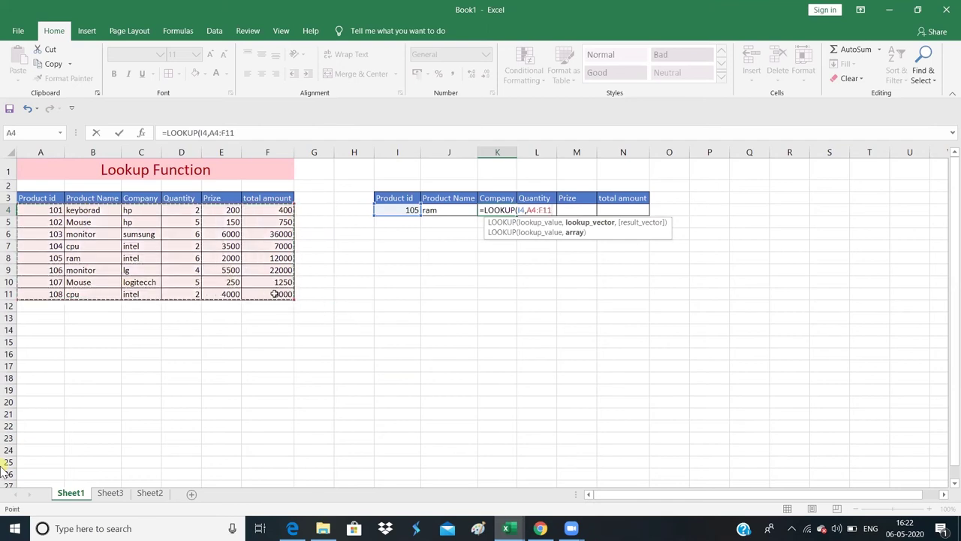
{"action": "type", "text": ","}
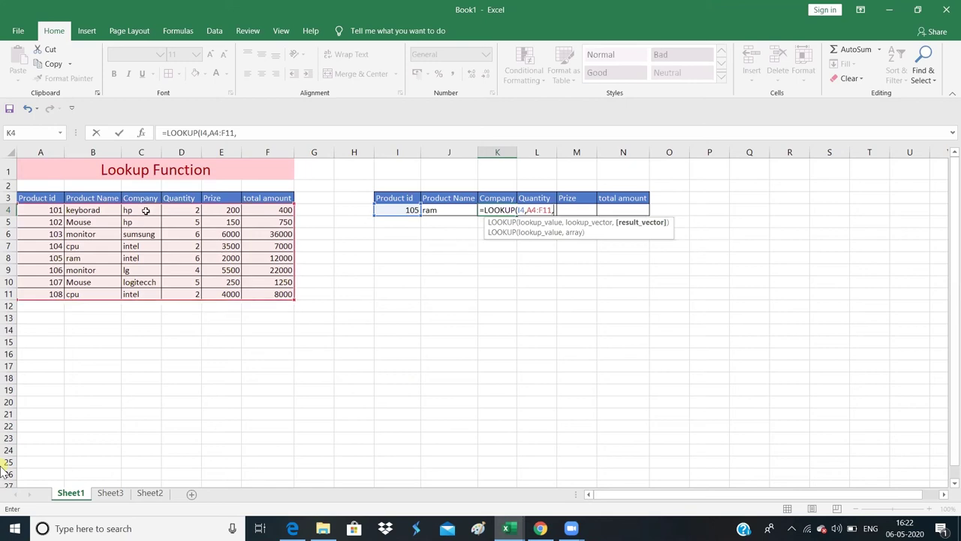
{"action": "left_click_drag", "start_coordinate": [146, 211], "coordinate": [150, 292]}
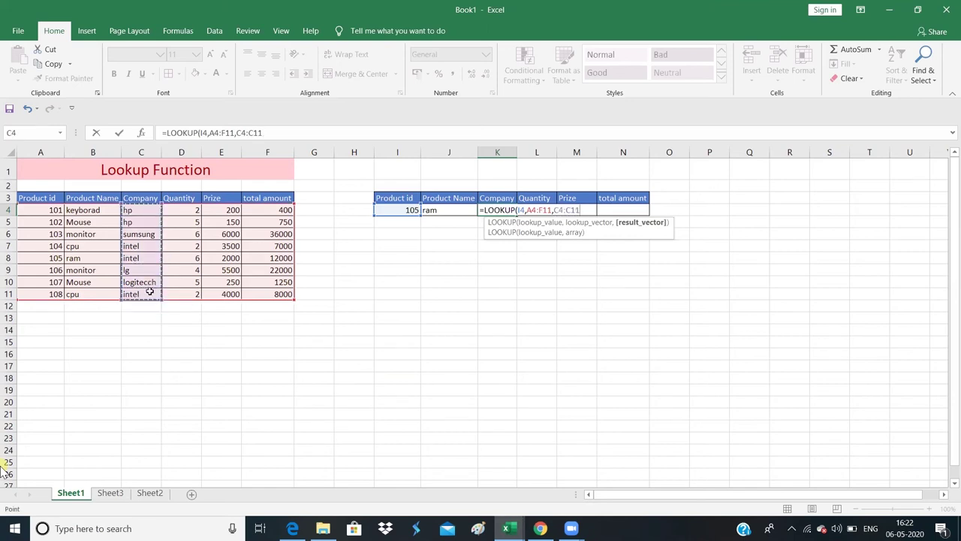
{"action": "key", "text": "Return"}
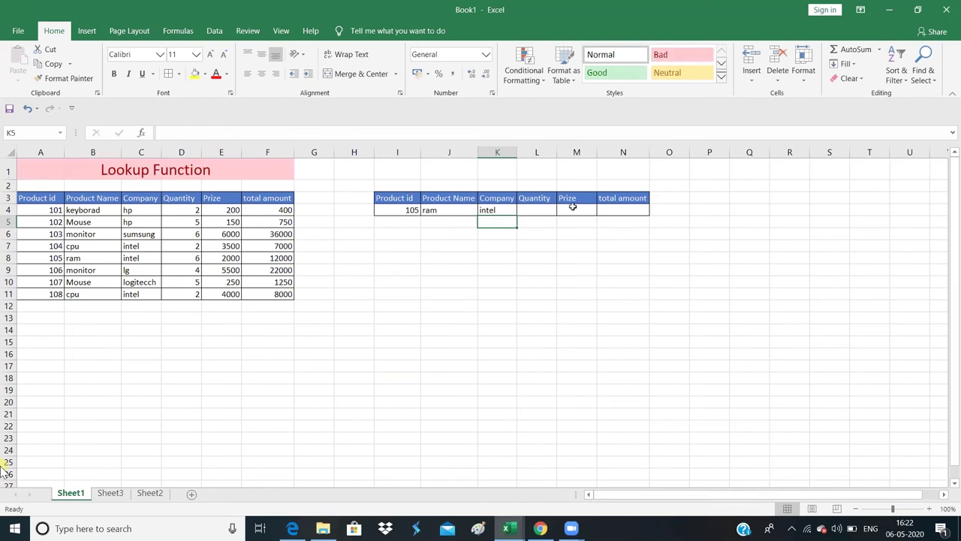
Commit a misspelled formula attempt in Quantity cell L4, then return to L4
{"action": "left_click", "coordinate": [539, 211]}
{"action": "type", "text": "="}
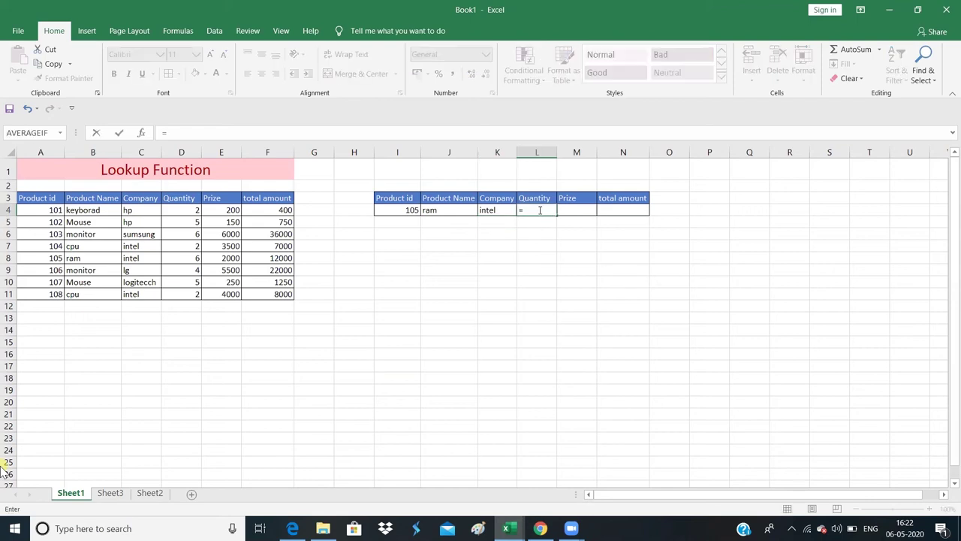
{"action": "type", "text": "lloku"}
{"action": "key", "text": "Tab"}
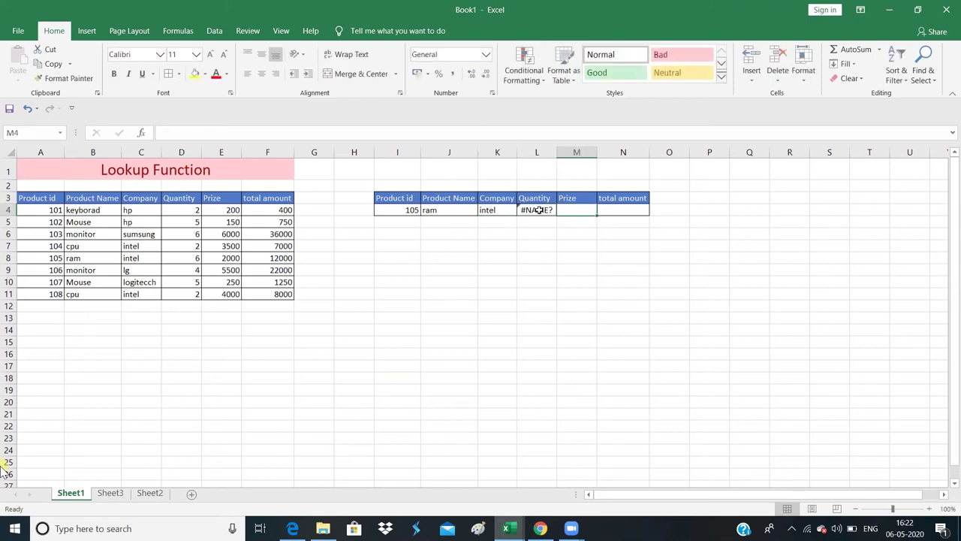
{"action": "key", "text": "Up"}
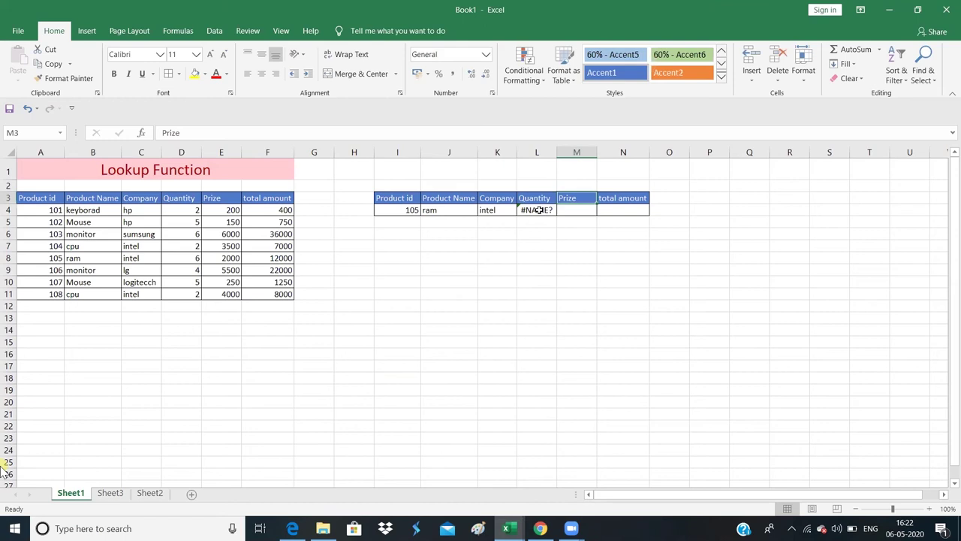
{"action": "key", "text": "Left"}
{"action": "key", "text": "Down"}
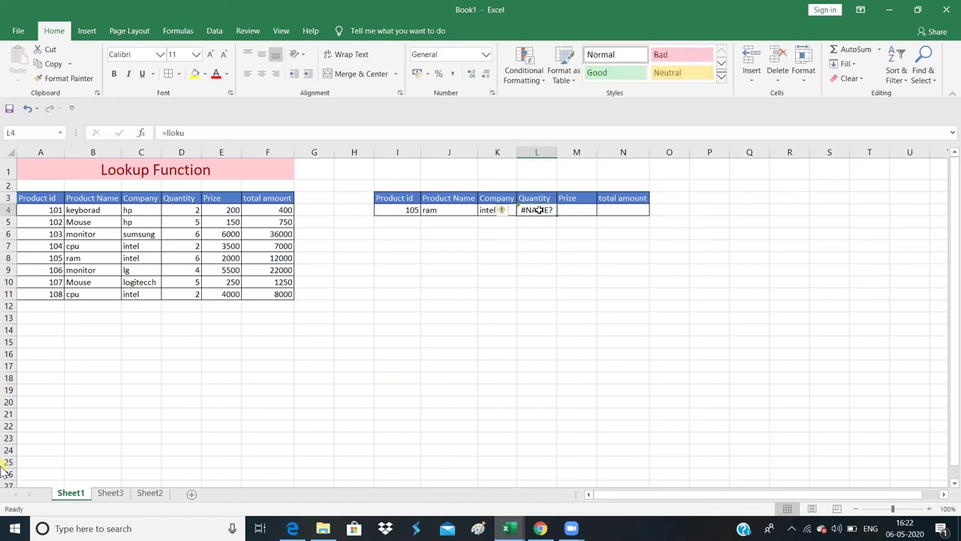
Enter =LOOKUP(I4,A4:F11,D4:D11) in L4 so it shows 6
{"action": "type", "text": "=ll"}
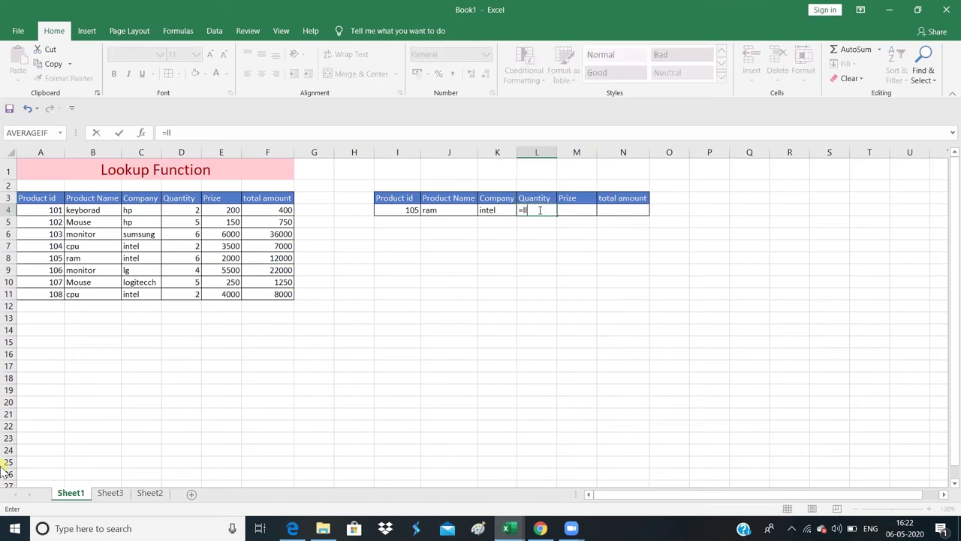
{"action": "key", "text": "BackSpace"}
{"action": "key", "text": "BackSpace"}
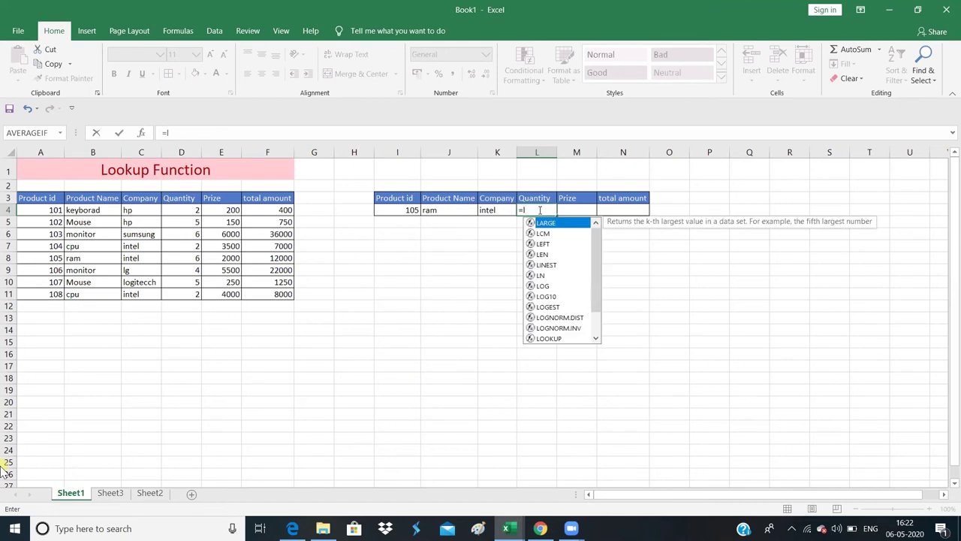
{"action": "type", "text": "ook"}
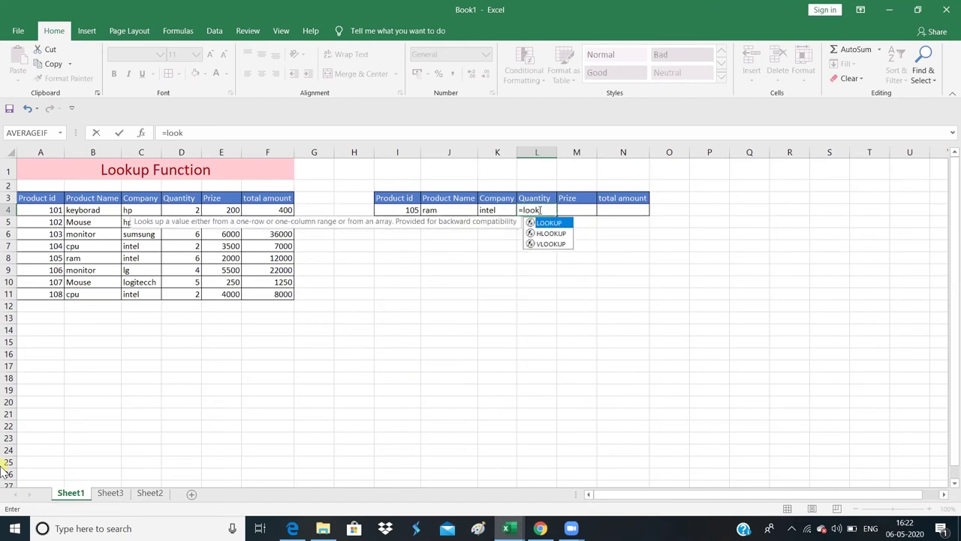
{"action": "key", "text": "Tab"}
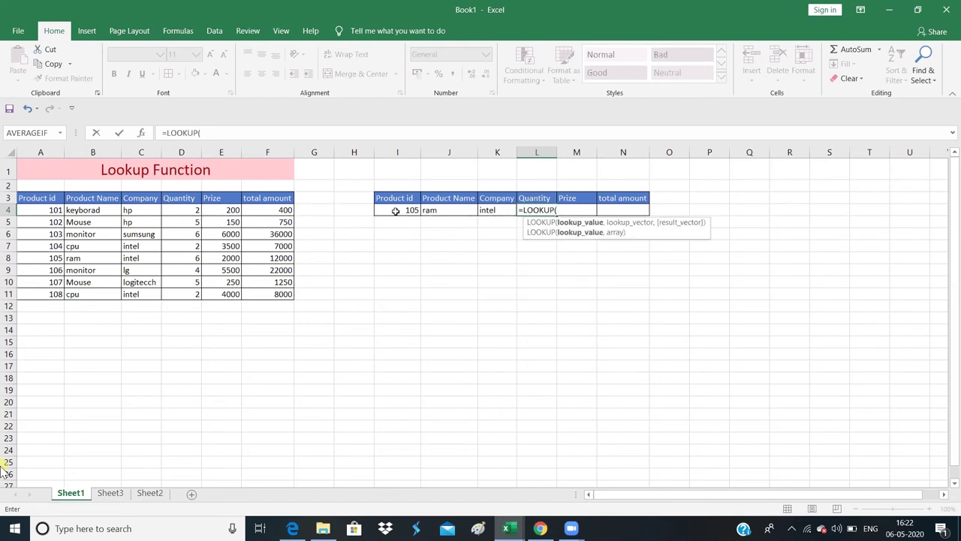
{"action": "left_click", "coordinate": [395, 211]}
{"action": "type", "text": ","}
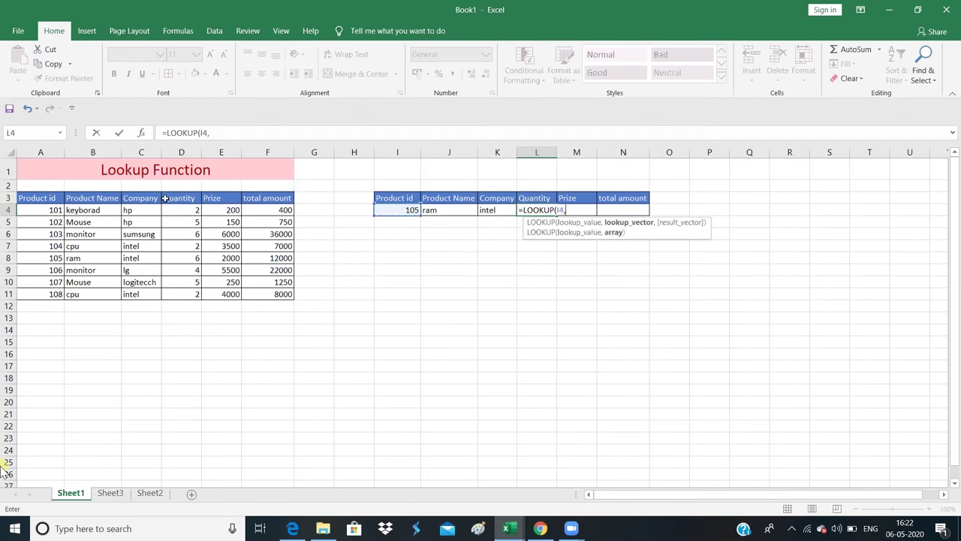
{"action": "left_click_drag", "start_coordinate": [30, 211], "coordinate": [292, 297]}
{"action": "type", "text": ","}
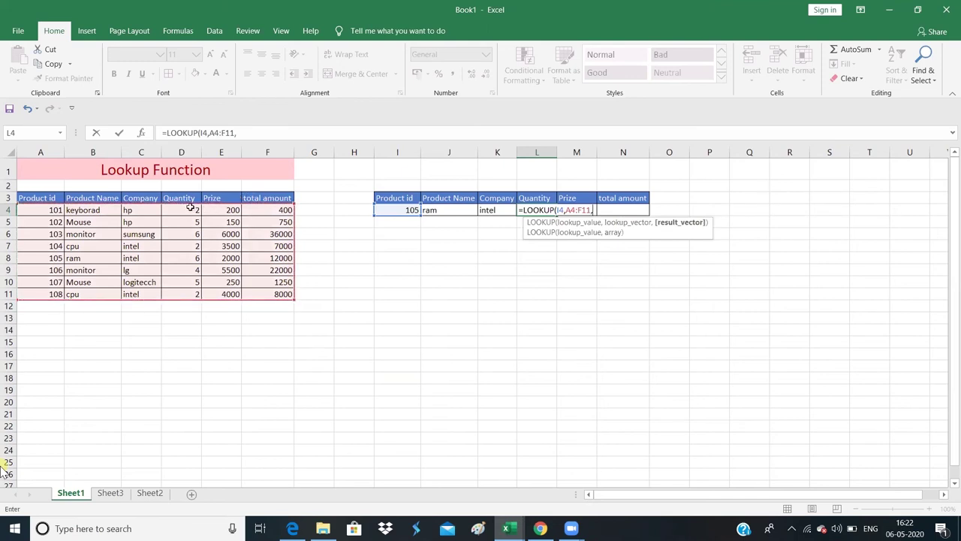
{"action": "left_click_drag", "start_coordinate": [190, 210], "coordinate": [197, 294]}
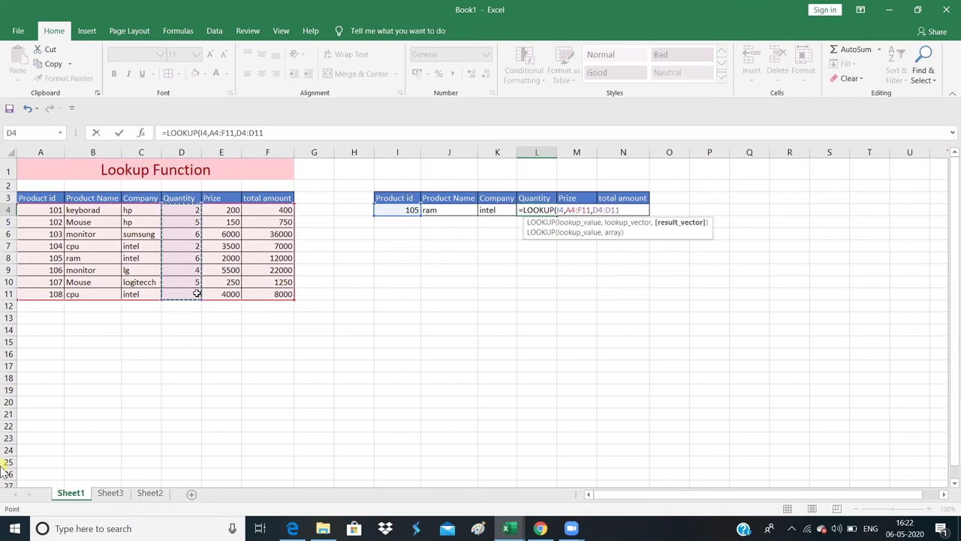
{"action": "key", "text": "Return"}
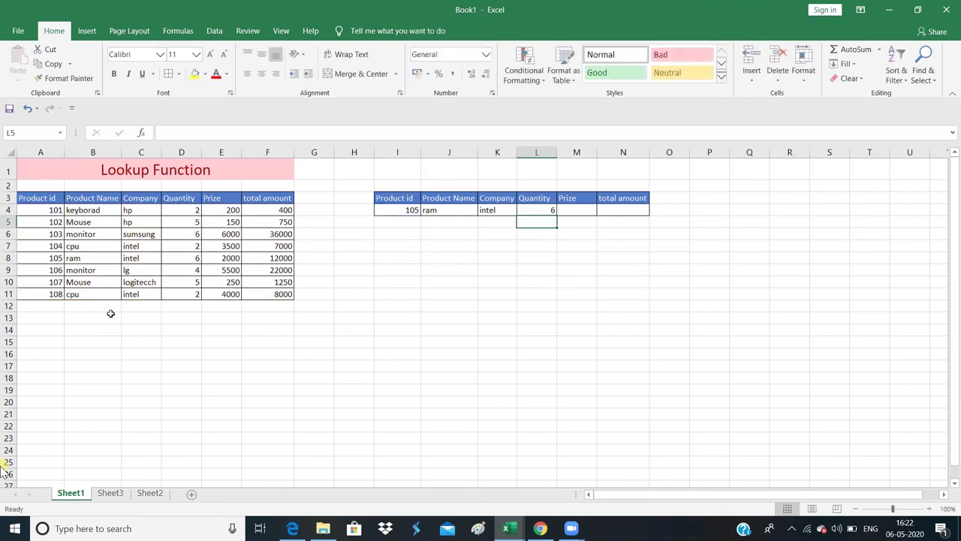
{"action": "mouse_move", "coordinate": [47, 261]}
{"action": "left_mouse_down"}
{"action": "mouse_move", "coordinate": [231, 262]}
{"action": "mouse_move", "coordinate": [230, 270]}
{"action": "left_mouse_up"}
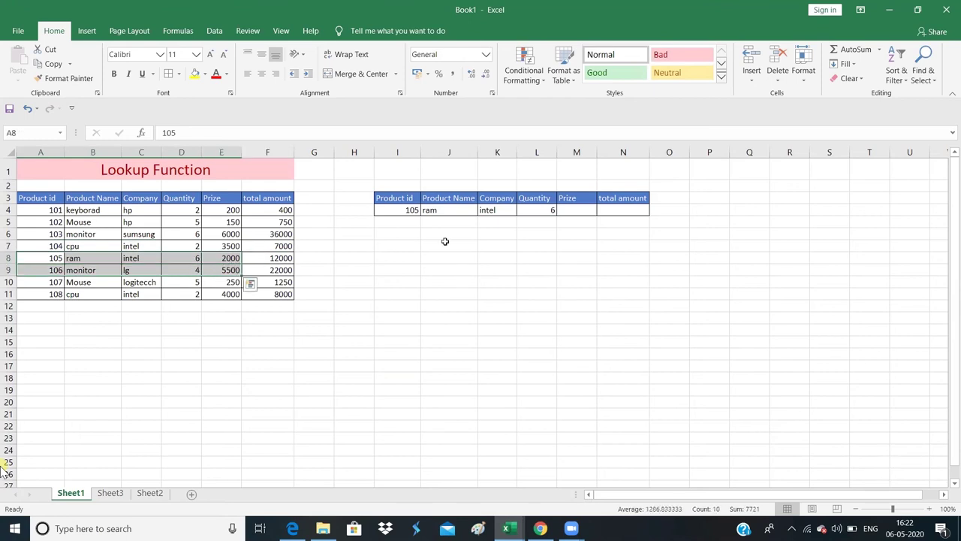
{"action": "left_click", "coordinate": [579, 210]}
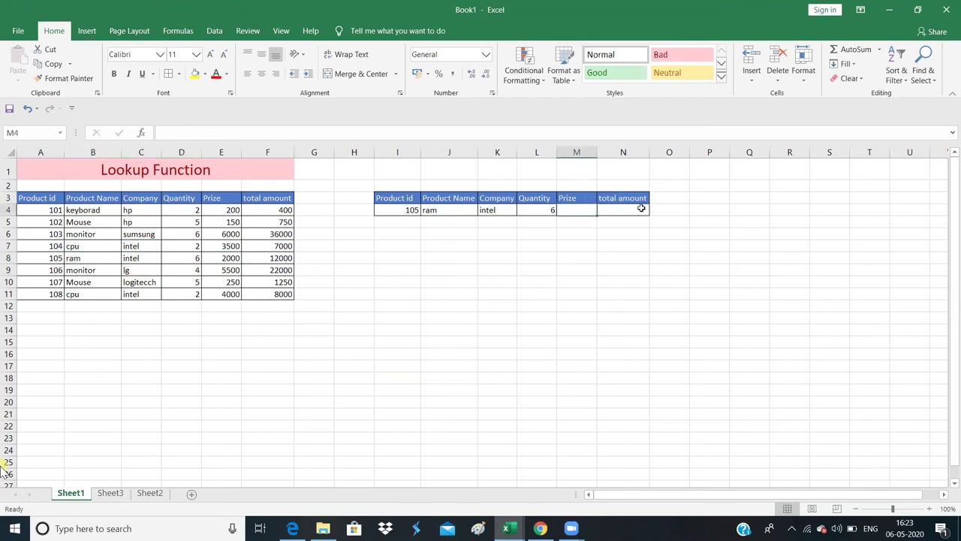
{"action": "left_click", "coordinate": [640, 209]}
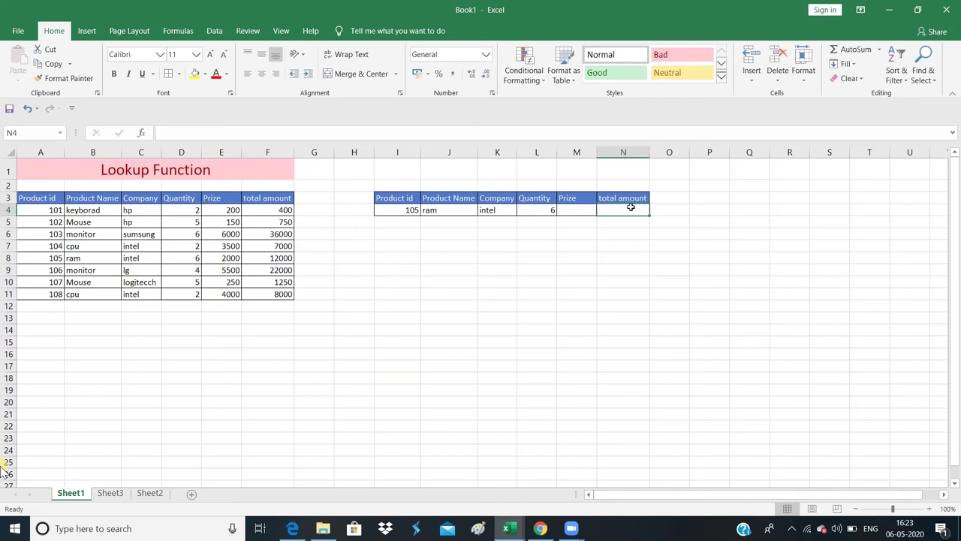
{"action": "left_click", "coordinate": [579, 205]}
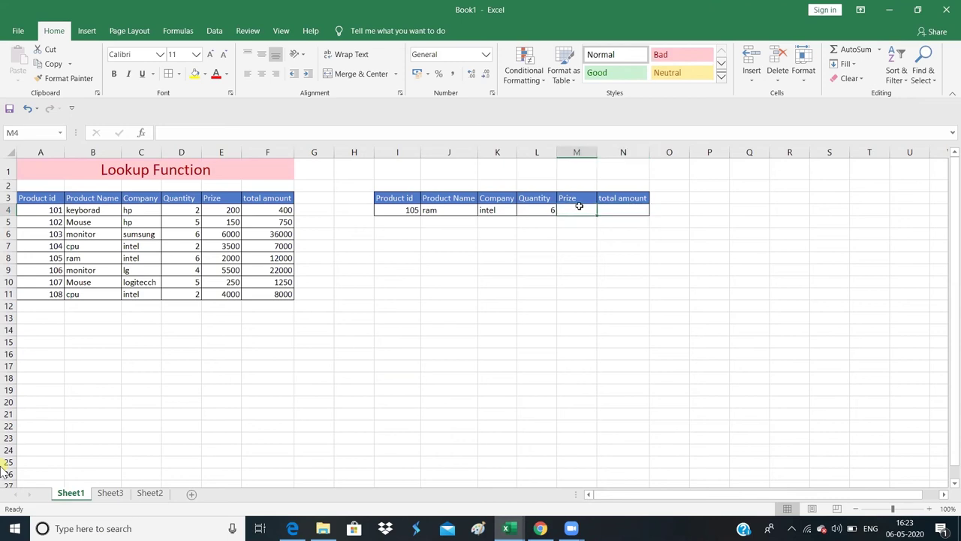
{"action": "left_click", "coordinate": [624, 204]}
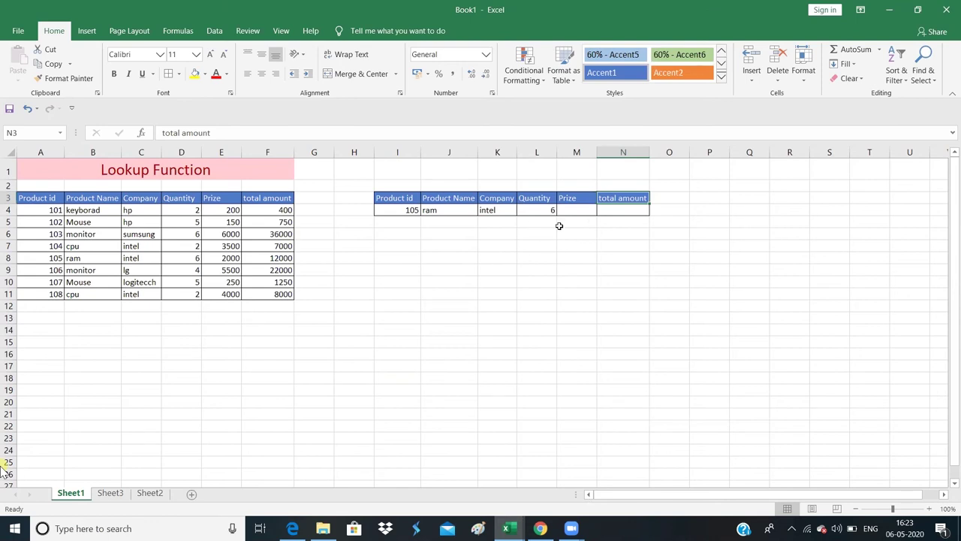
{"action": "left_click", "coordinate": [536, 259]}
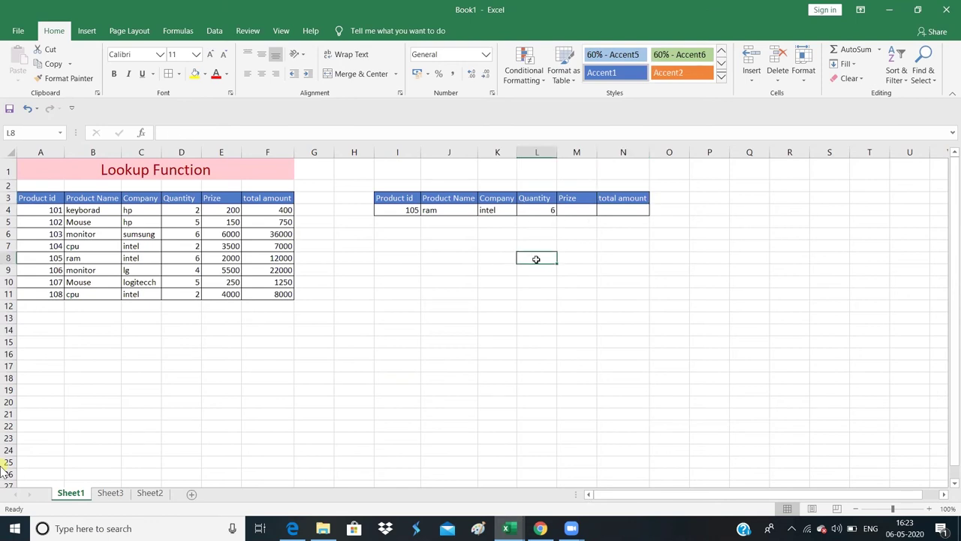
{"action": "left_click", "coordinate": [494, 294]}
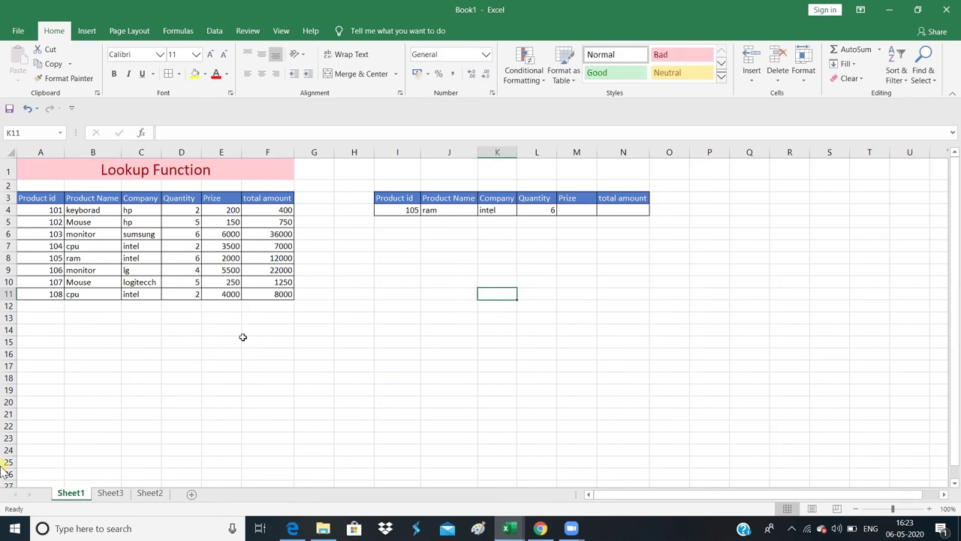
On Sheet3, clear the 102 / Mouse / hp entries and re-enter 102 in A3
{"action": "left_click", "coordinate": [111, 493]}
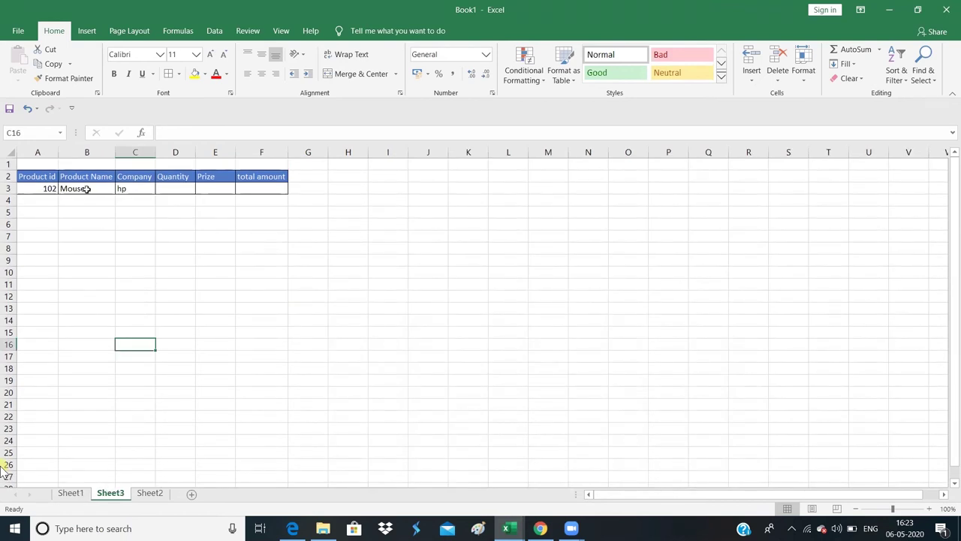
{"action": "left_click_drag", "start_coordinate": [42, 187], "coordinate": [277, 208]}
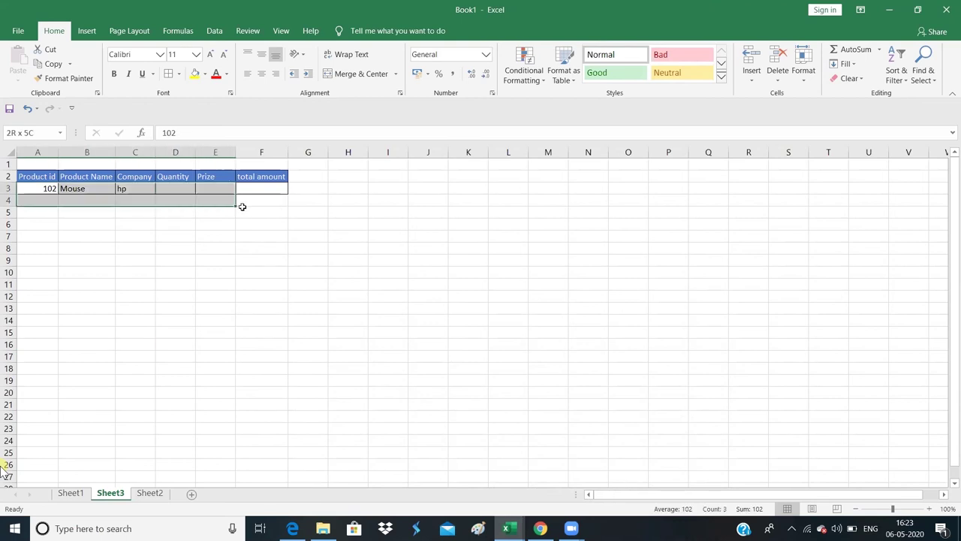
{"action": "key", "text": "Delete"}
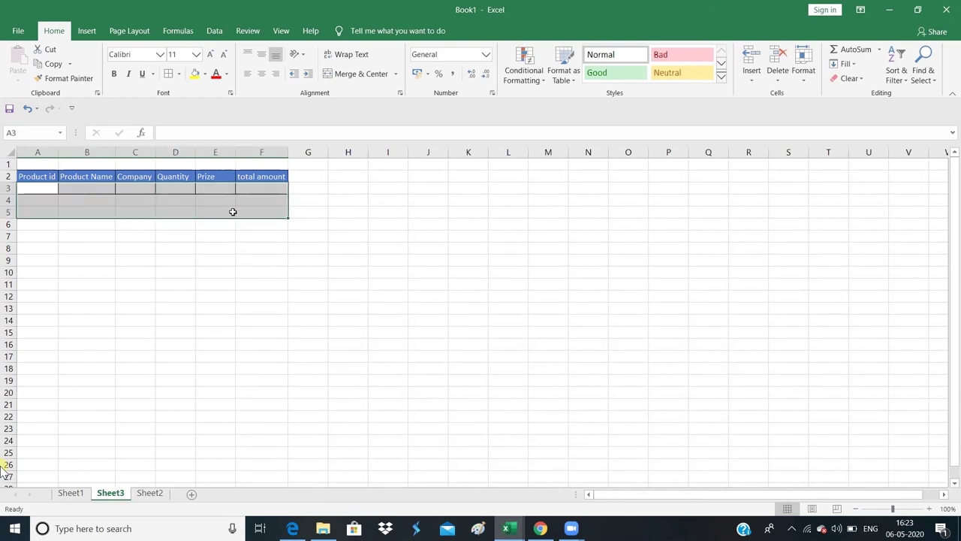
{"action": "left_click", "coordinate": [209, 221]}
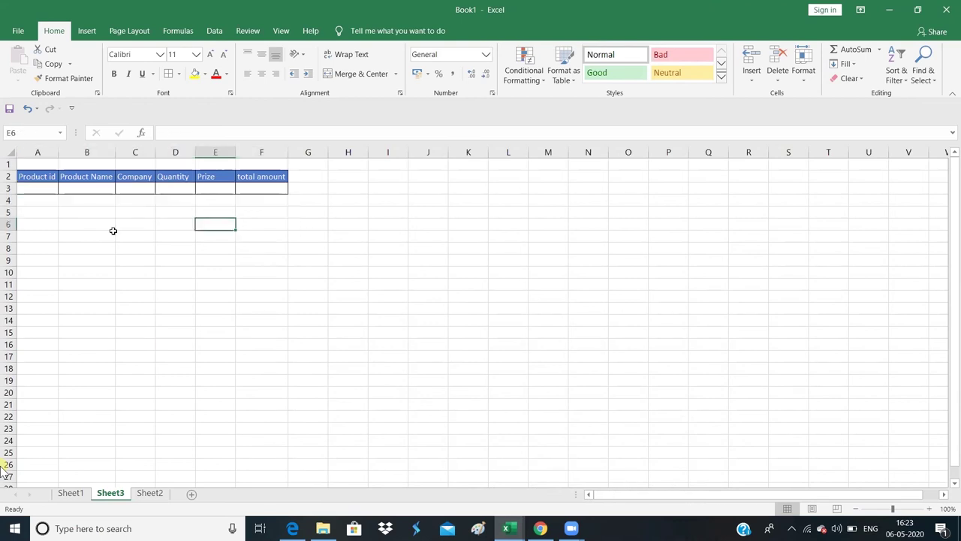
{"action": "left_click", "coordinate": [43, 190]}
{"action": "type", "text": "10"}
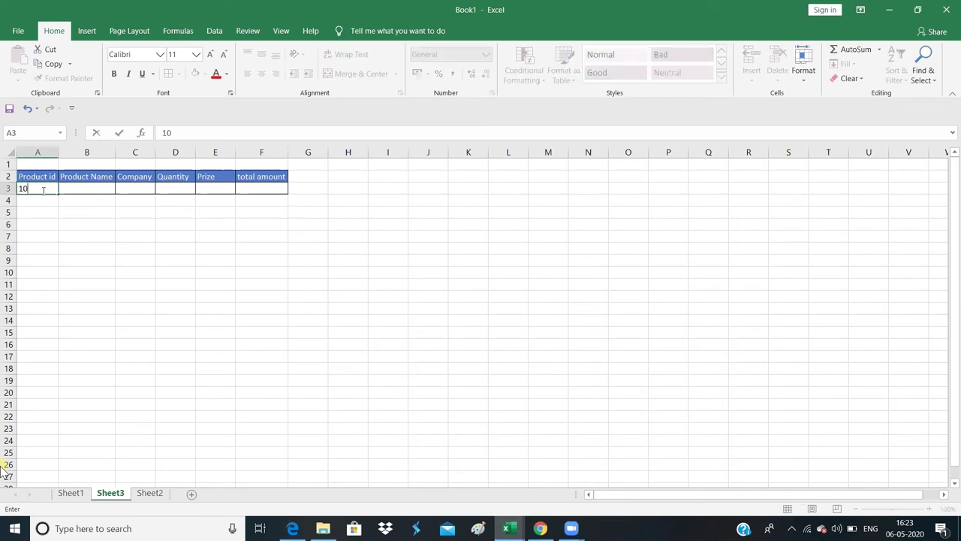
{"action": "type", "text": "2"}
{"action": "key", "text": "Tab"}
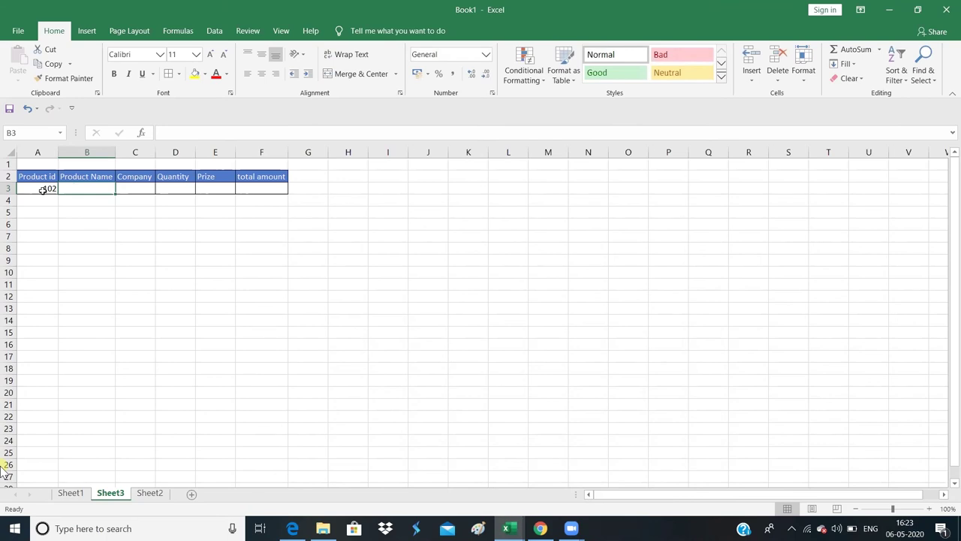
Enter =LOOKUP(A3,Sheet1!A4:F11,Sheet1!B4:B11) in B3 so it shows Mouse
{"action": "type", "text": "=l"}
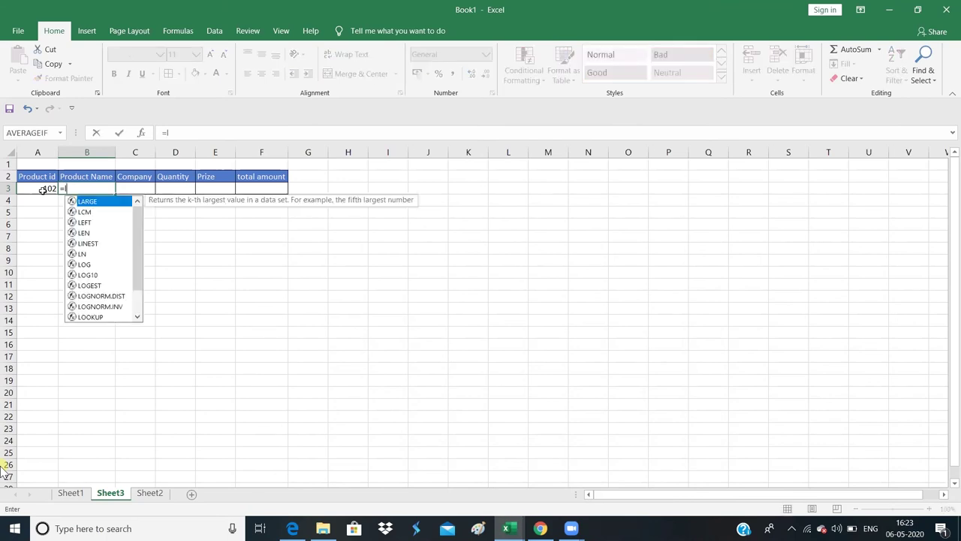
{"action": "type", "text": "oo"}
{"action": "key", "text": "Tab"}
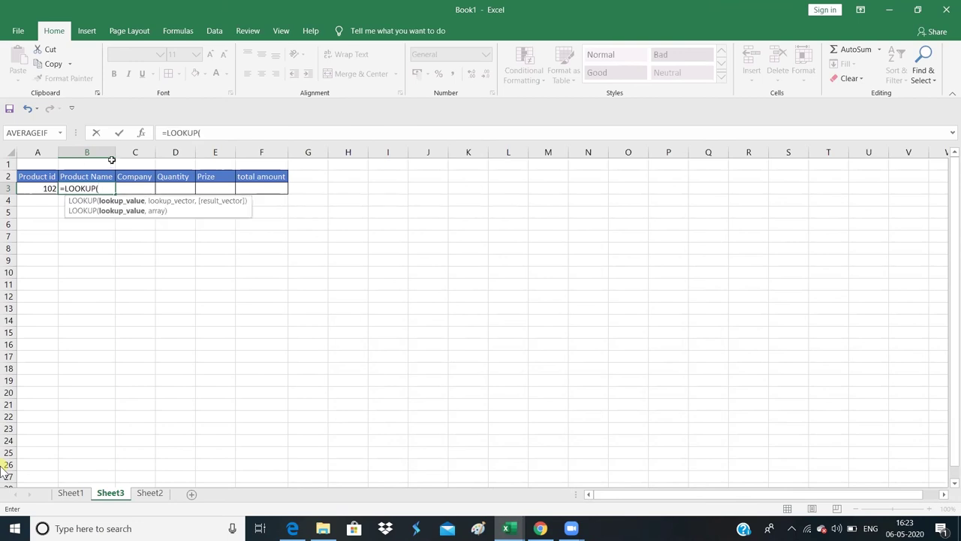
{"action": "left_click", "coordinate": [35, 190]}
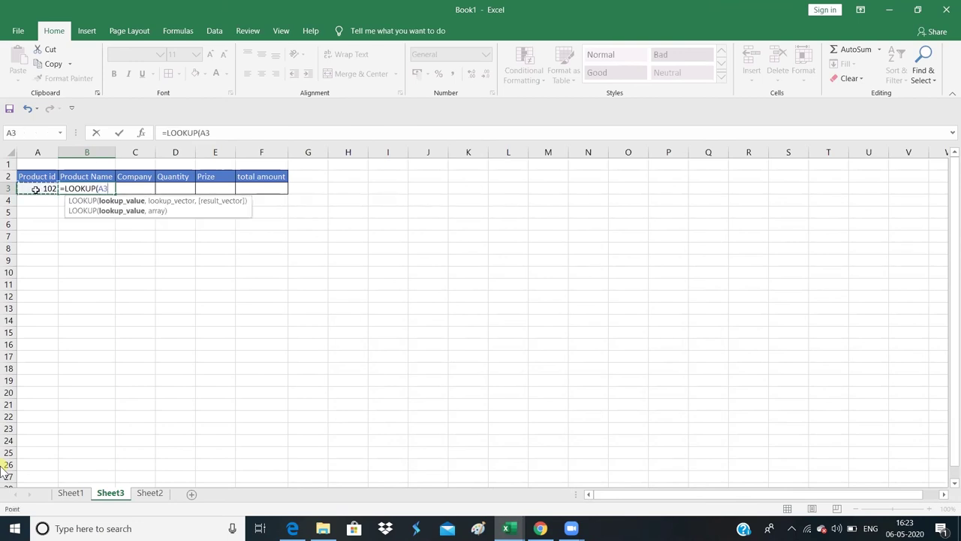
{"action": "type", "text": ","}
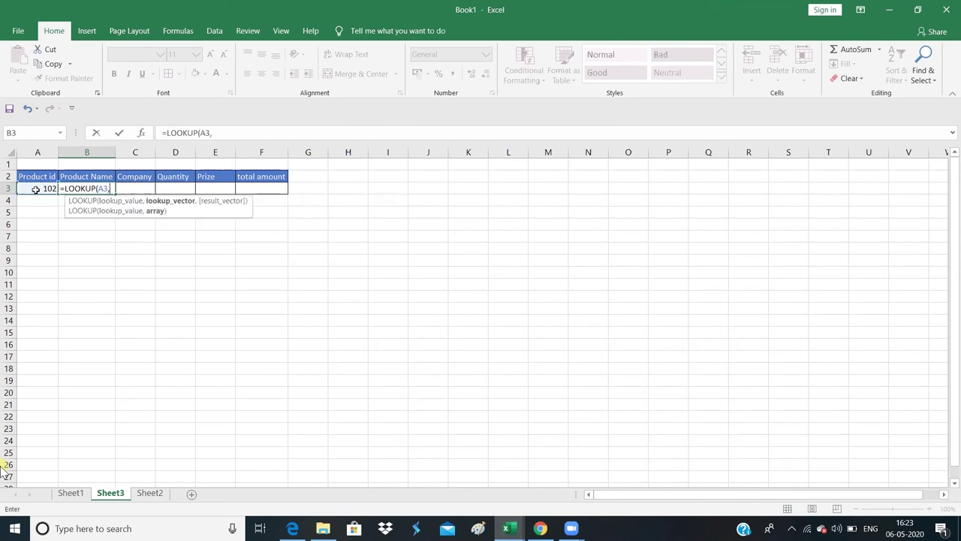
{"action": "left_click", "coordinate": [70, 493]}
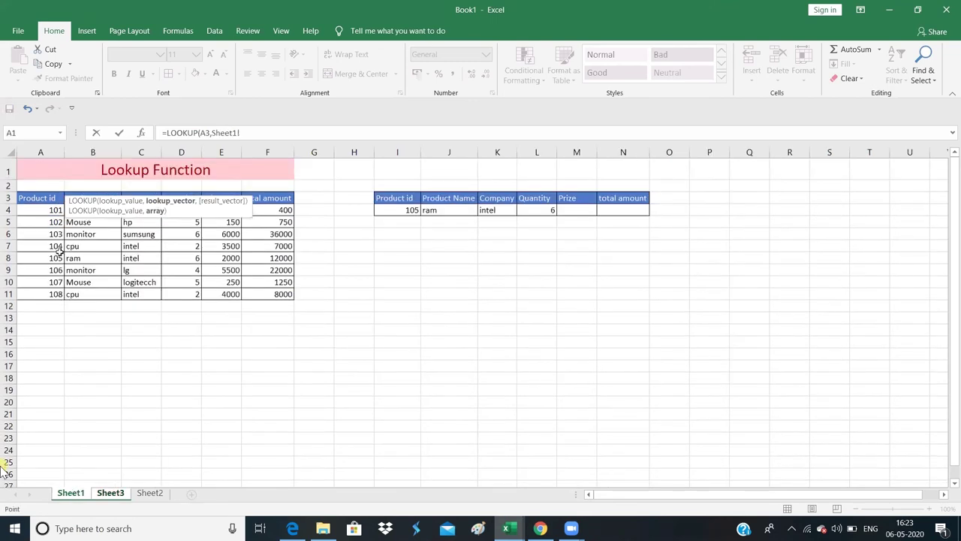
{"action": "left_click", "coordinate": [49, 211]}
{"action": "left_click_drag", "start_coordinate": [93, 225], "coordinate": [308, 294]}
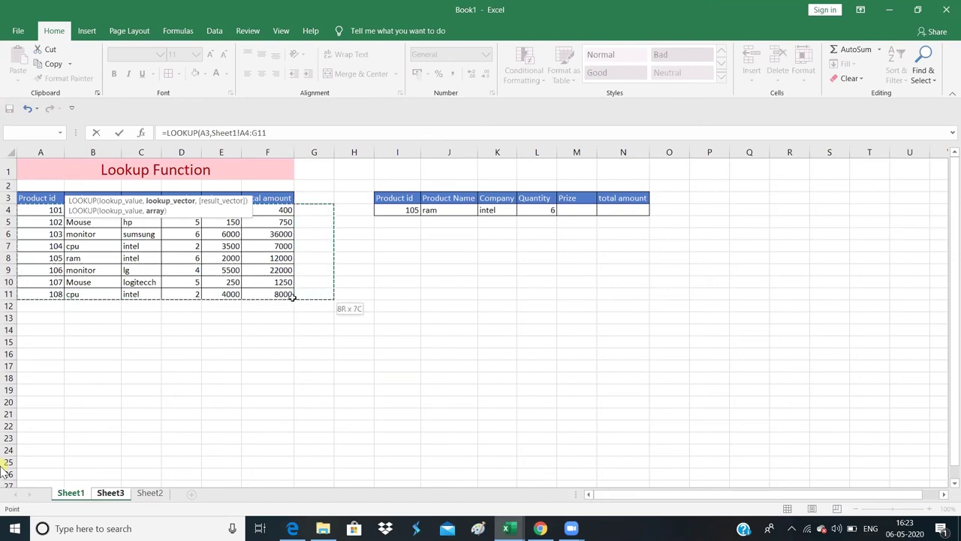
{"action": "left_click_drag", "start_coordinate": [307, 293], "coordinate": [279, 294]}
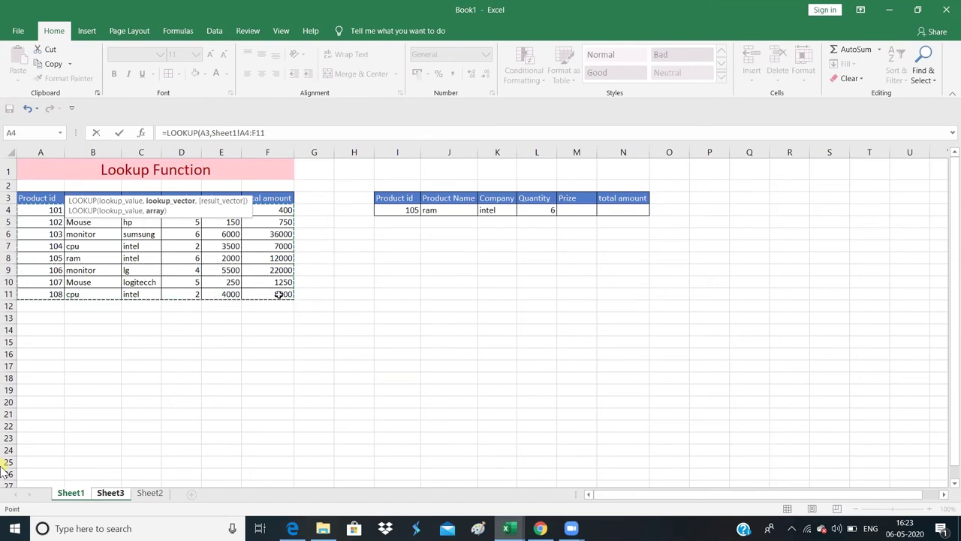
{"action": "type", "text": ","}
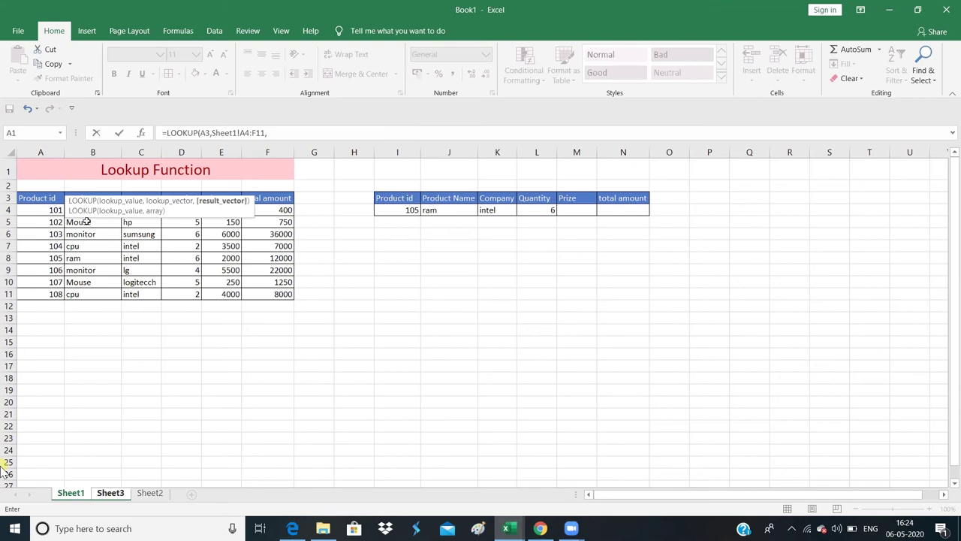
{"action": "left_click", "coordinate": [87, 222]}
{"action": "left_click_drag", "start_coordinate": [87, 211], "coordinate": [87, 294]}
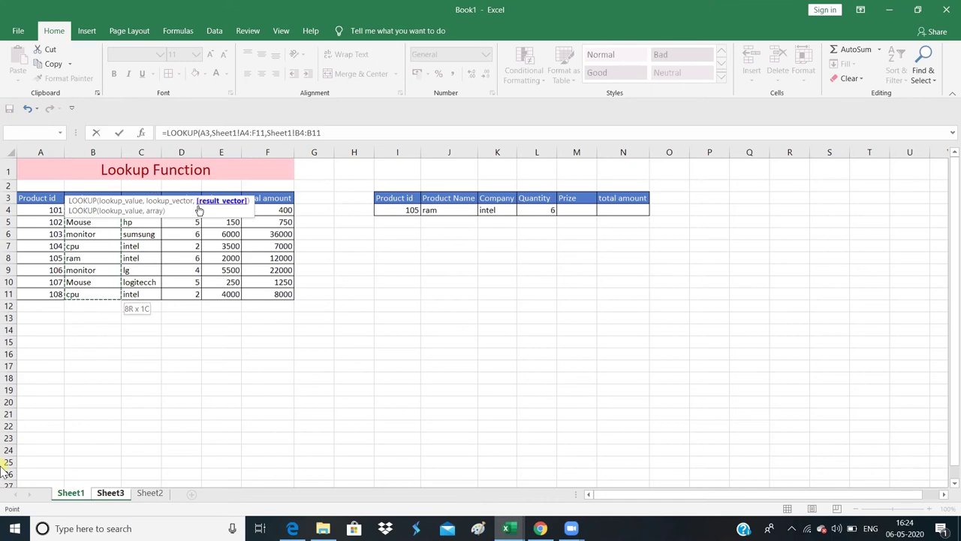
{"action": "type", "text": ")"}
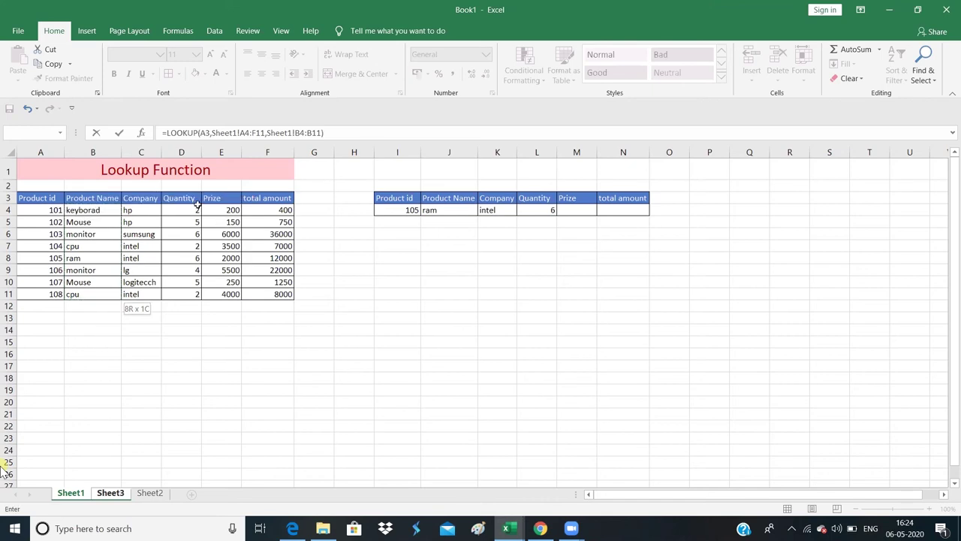
{"action": "key", "text": "Return"}
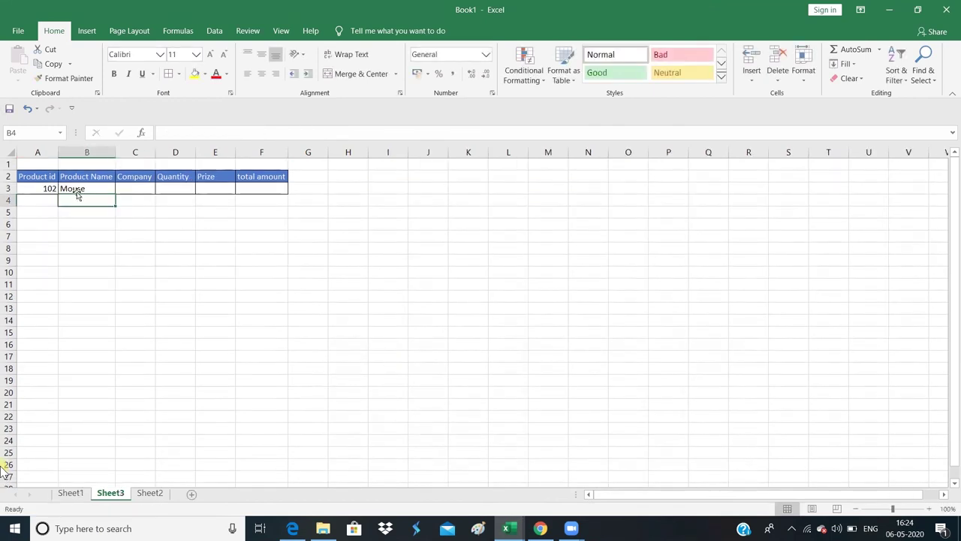
Check product 102 and its name Mouse in Sheet1's table, then return to Sheet3
{"action": "left_click", "coordinate": [71, 493]}
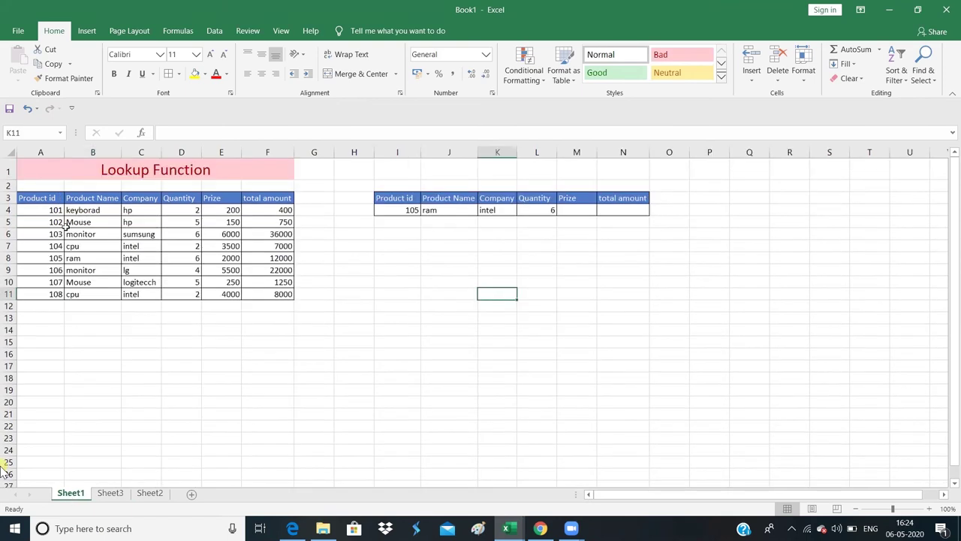
{"action": "left_click_drag", "start_coordinate": [56, 225], "coordinate": [79, 223]}
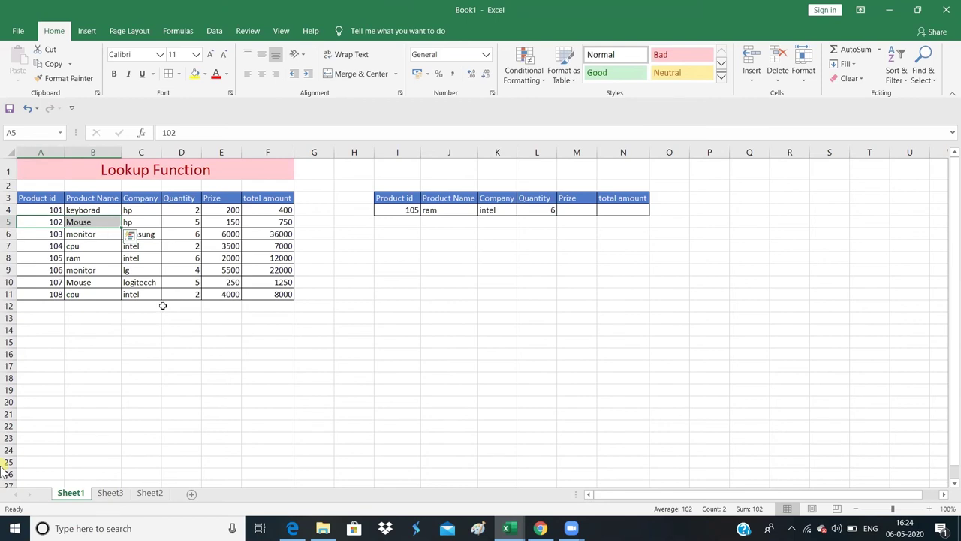
{"action": "left_click", "coordinate": [110, 493]}
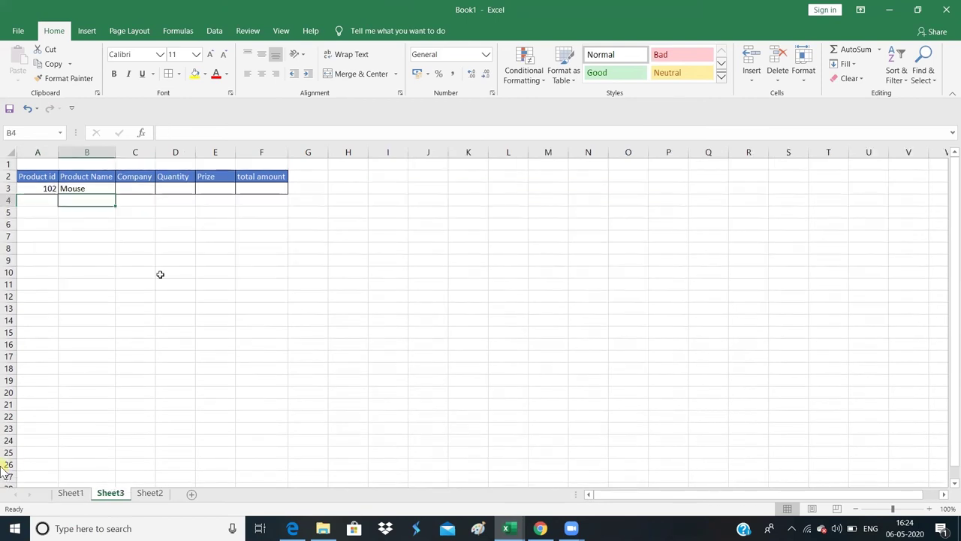
Commit a misspelled formula in Company cell C3, which shows #NAME?
{"action": "left_click", "coordinate": [137, 188]}
{"action": "type", "text": "="}
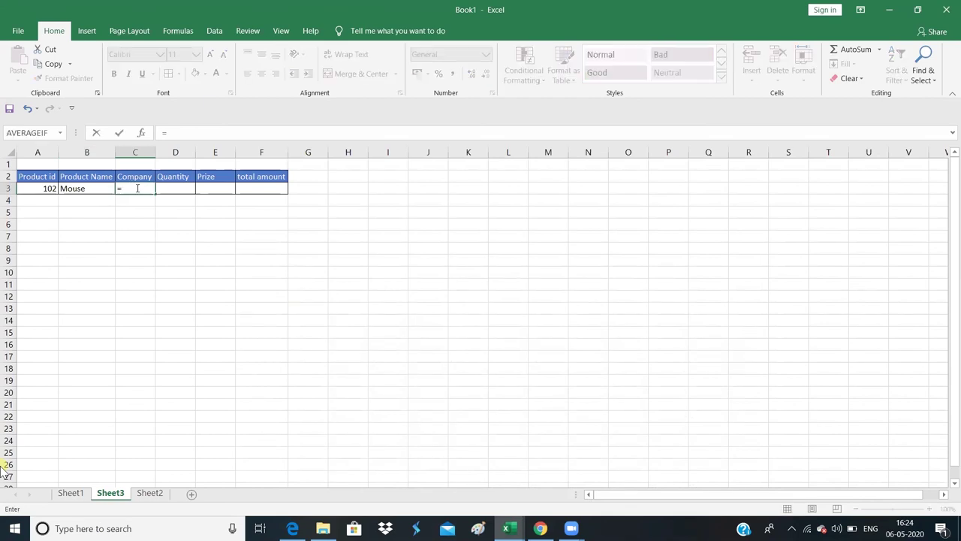
{"action": "type", "text": "llo"}
{"action": "key", "text": "Tab"}
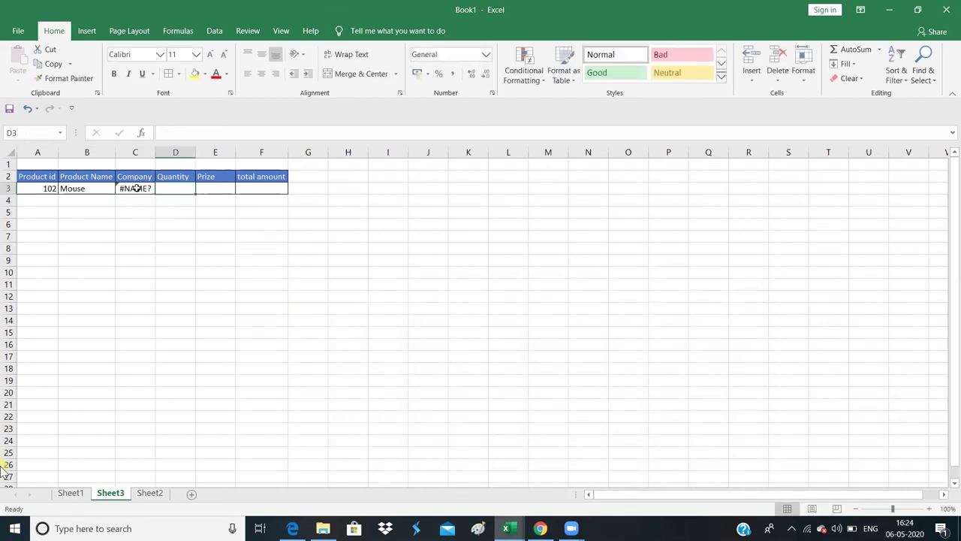
{"action": "key", "text": "Up"}
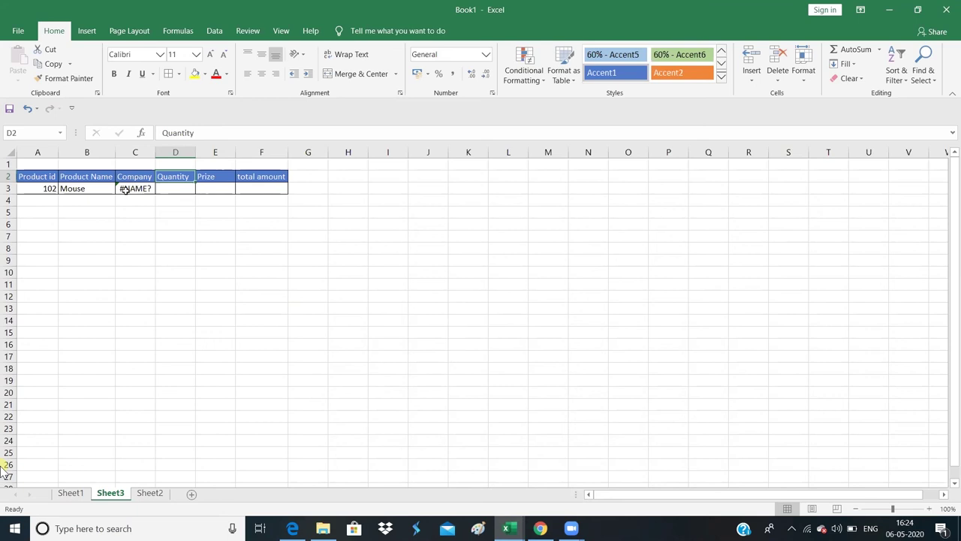
Enter =LOOKUP(A3,Sheet1!A4:F11,Sheet1!C4:C11) in C3 so it shows hp
{"action": "left_click", "coordinate": [129, 188]}
{"action": "type", "text": "="}
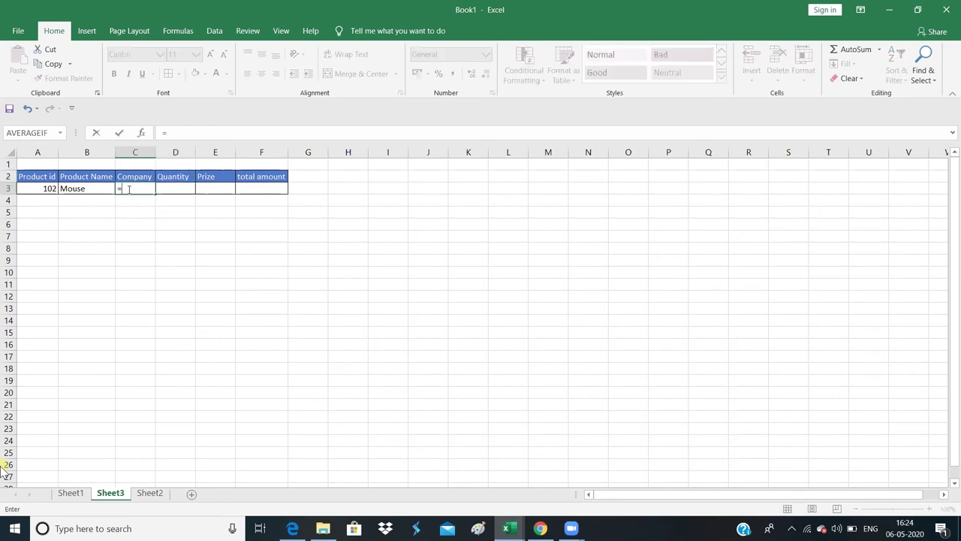
{"action": "type", "text": "loo"}
{"action": "key", "text": "Tab"}
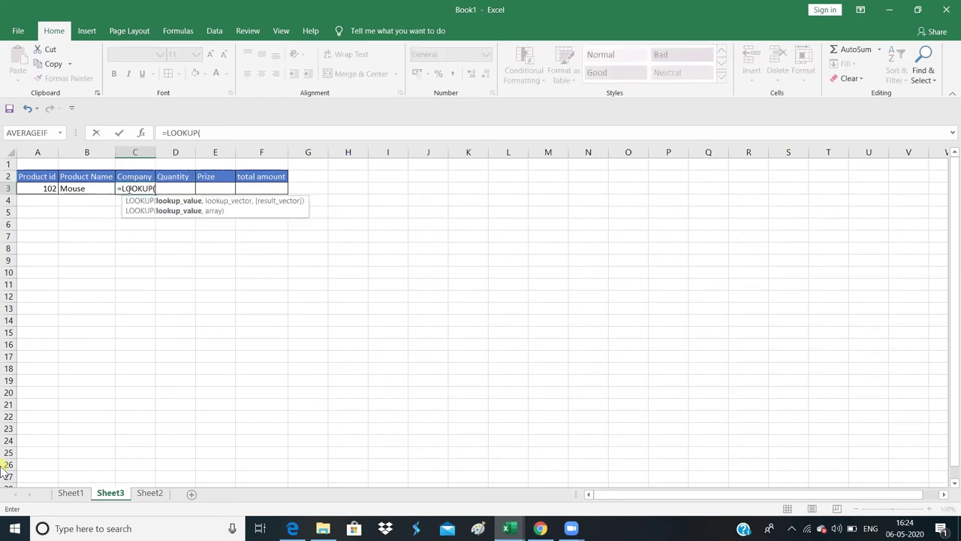
{"action": "left_click", "coordinate": [45, 192]}
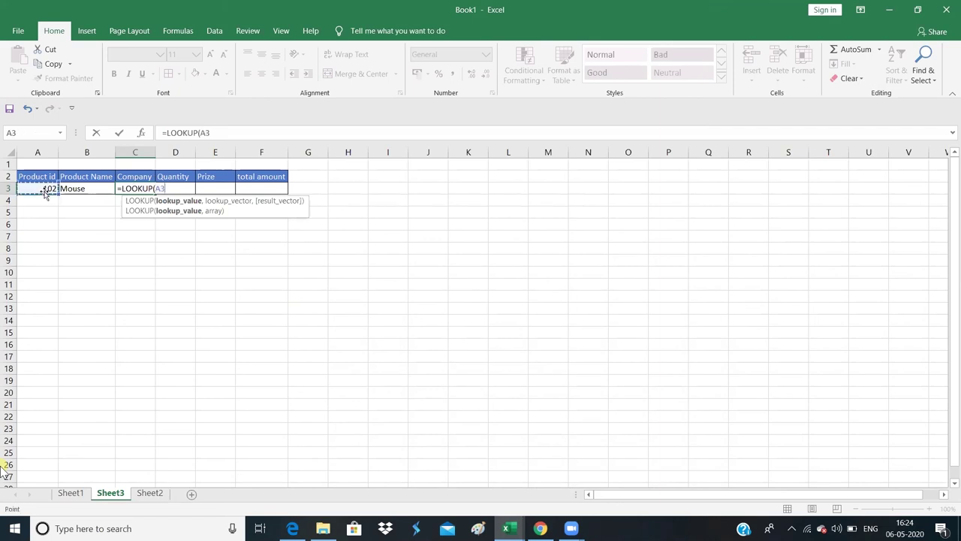
{"action": "type", "text": ","}
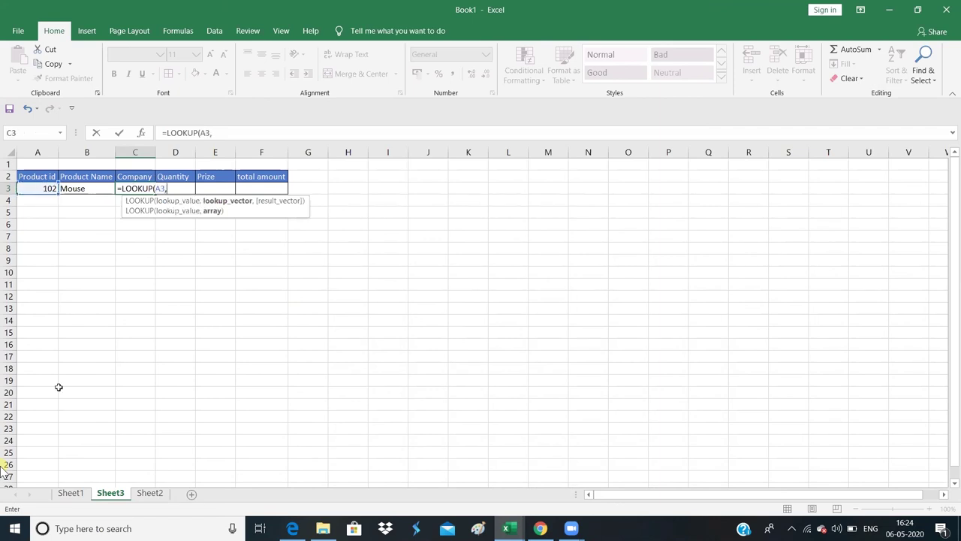
{"action": "left_click", "coordinate": [71, 493]}
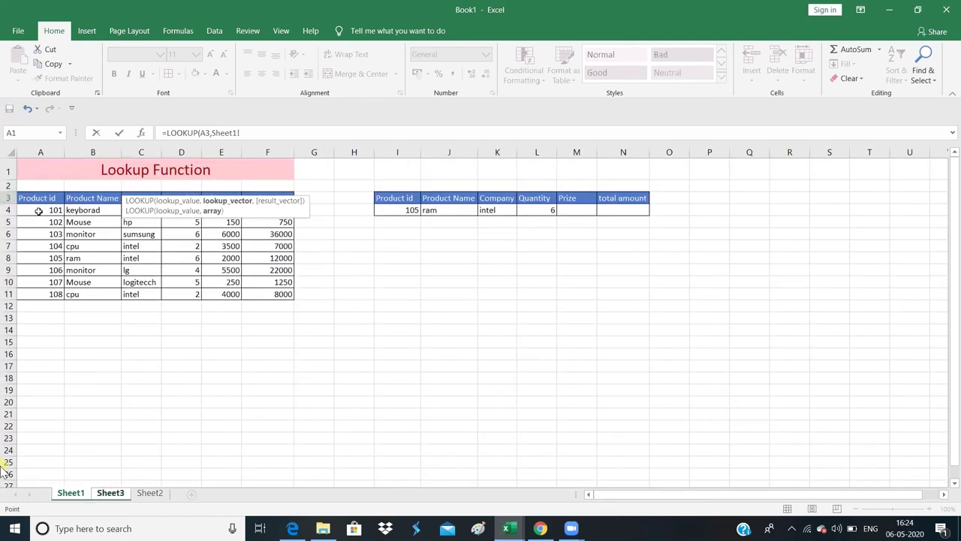
{"action": "mouse_move", "coordinate": [38, 211]}
{"action": "left_mouse_down"}
{"action": "mouse_move", "coordinate": [286, 281]}
{"action": "mouse_move", "coordinate": [275, 294]}
{"action": "left_mouse_up"}
{"action": "type", "text": ","}
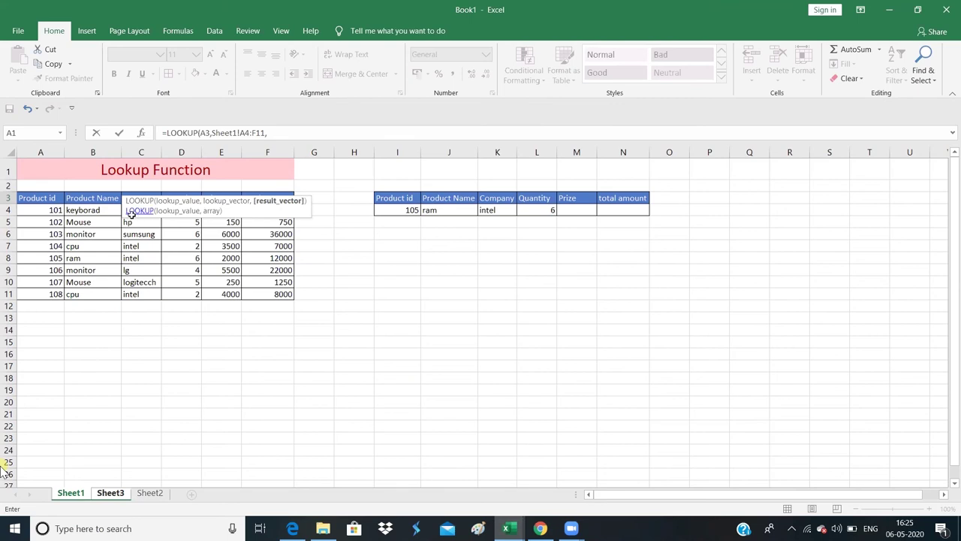
{"action": "left_click", "coordinate": [129, 223]}
{"action": "key", "text": "Up"}
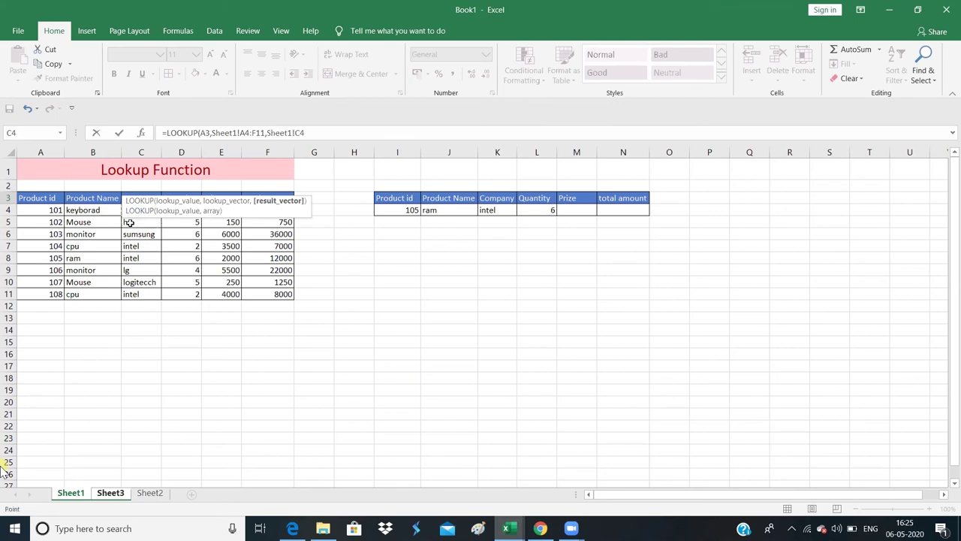
{"action": "key", "text": "shift+Down"}
{"action": "key", "text": "shift+Down"}
{"action": "key", "text": "shift+Down"}
{"action": "key", "text": "shift+Down"}
{"action": "key", "text": "shift+Down"}
{"action": "key", "text": "shift+Down"}
{"action": "key", "text": "shift+Down"}
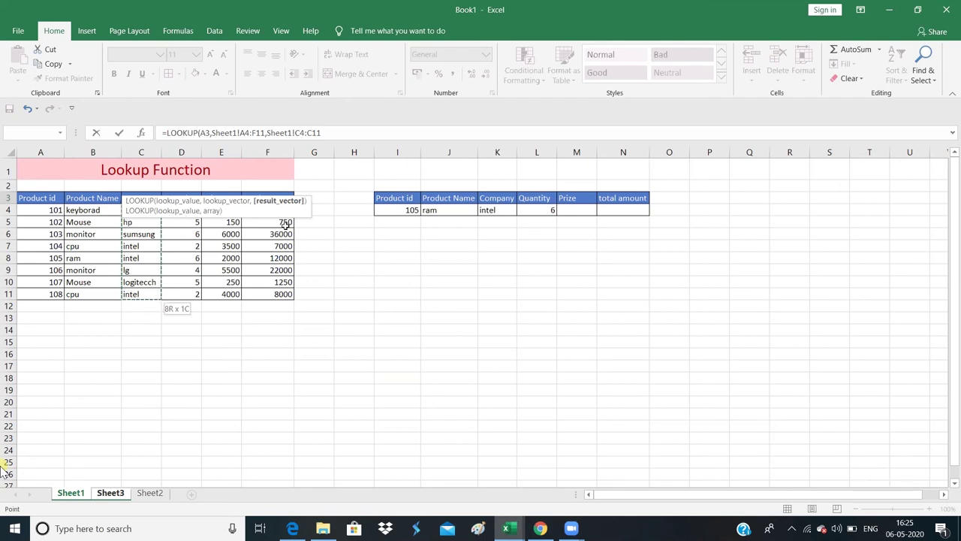
{"action": "type", "text": ")"}
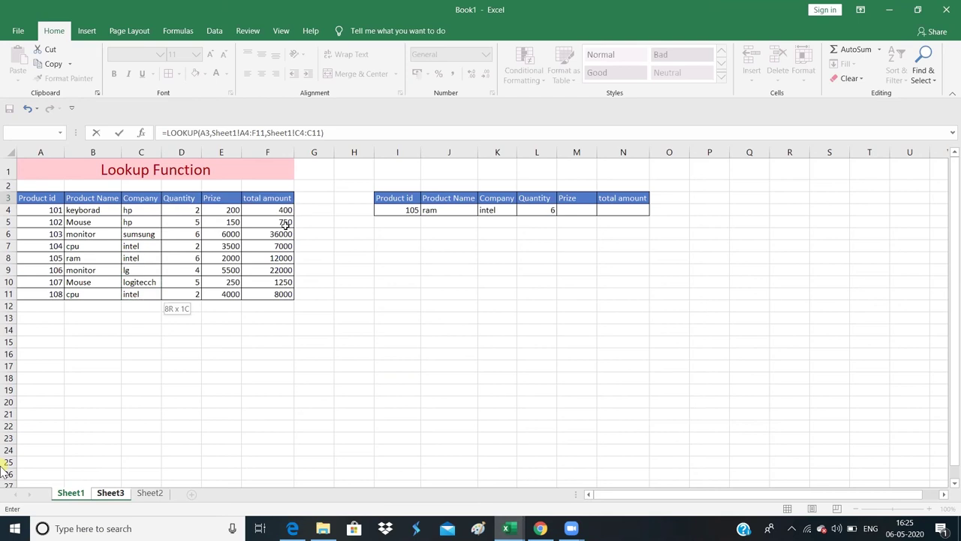
{"action": "key", "text": "Return"}
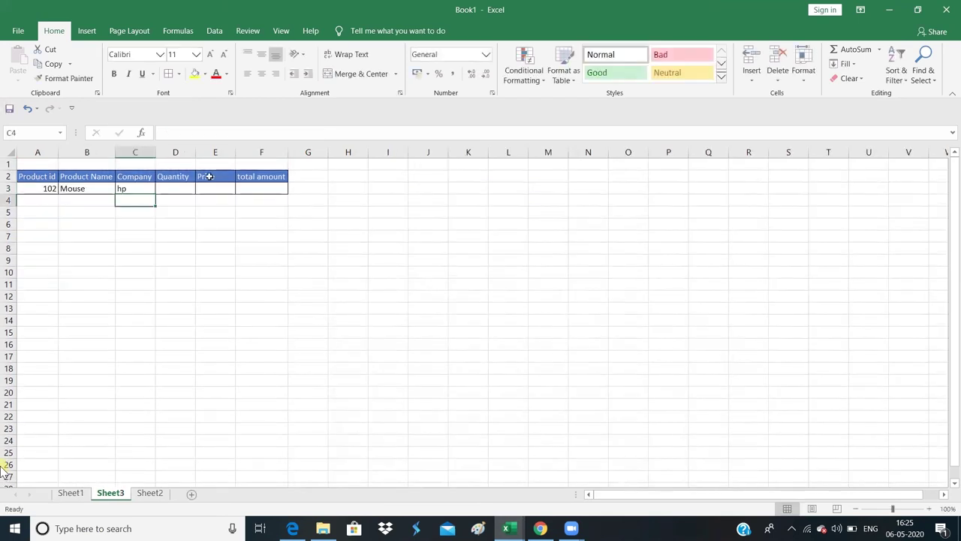
Start a LOOKUP in D3 using A3 and Sheet1's A4:F11 as the lookup range
{"action": "left_click", "coordinate": [167, 188]}
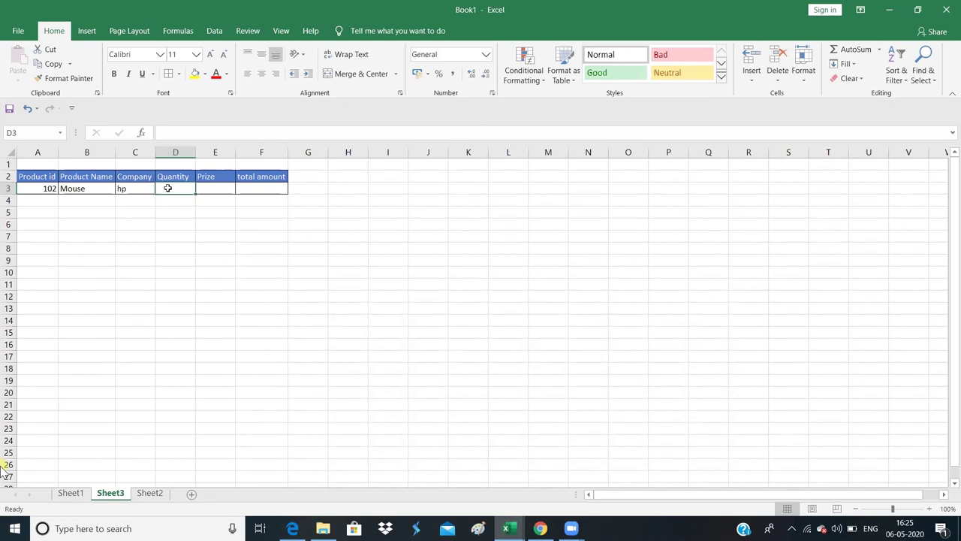
{"action": "type", "text": "="}
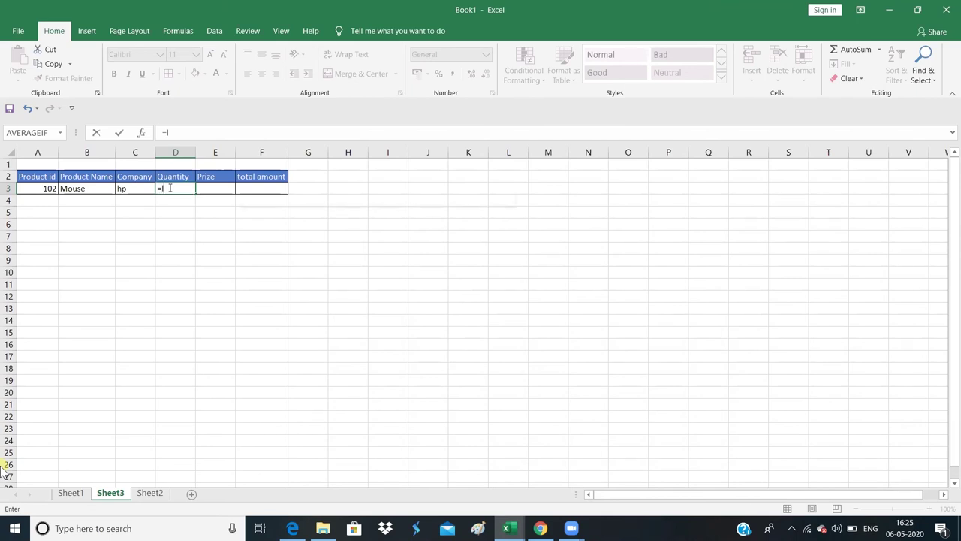
{"action": "type", "text": "loo"}
{"action": "key", "text": "Tab"}
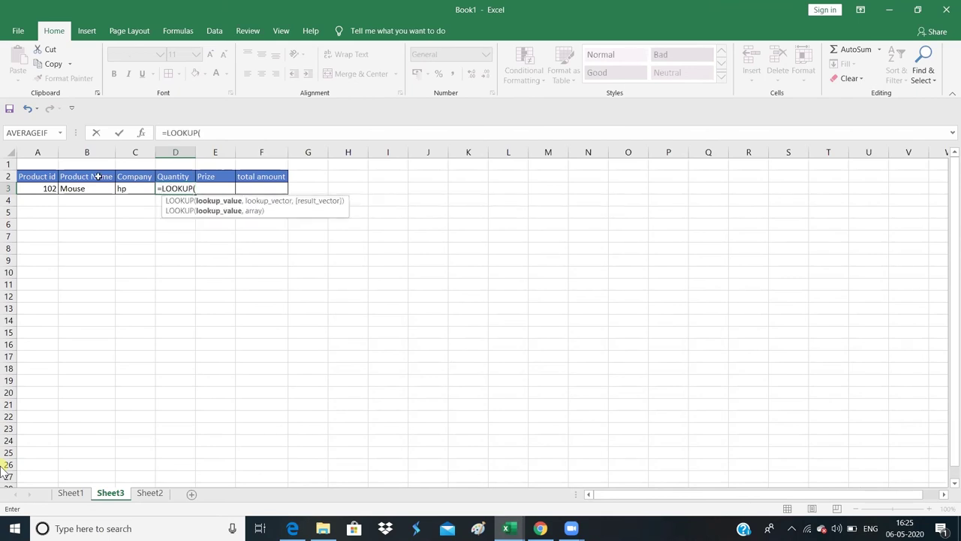
{"action": "left_click", "coordinate": [45, 189]}
{"action": "type", "text": ","}
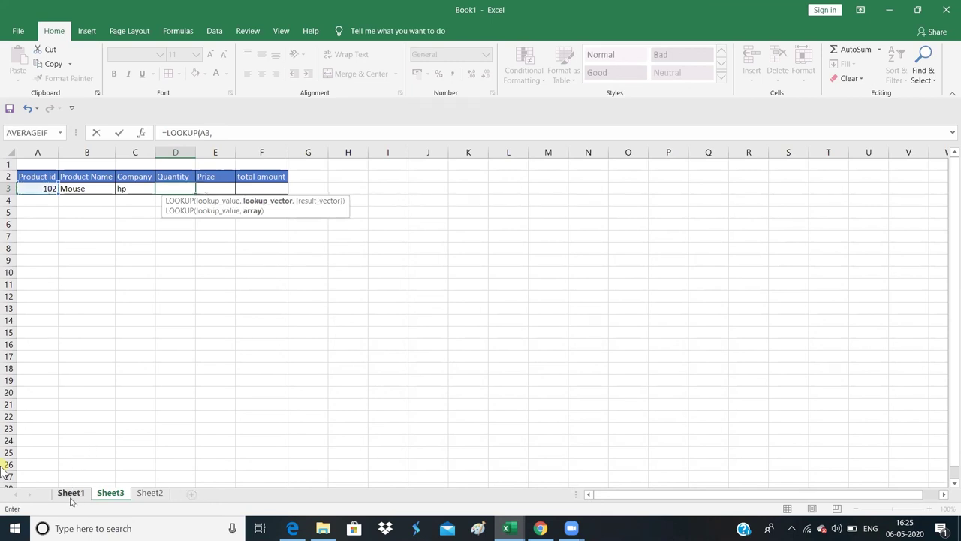
{"action": "left_click", "coordinate": [71, 493]}
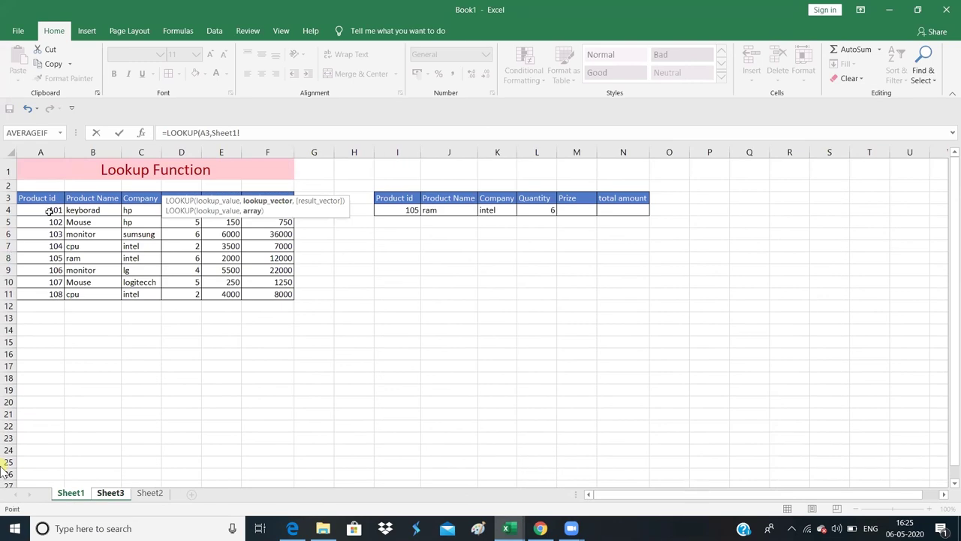
{"action": "left_click_drag", "start_coordinate": [49, 211], "coordinate": [268, 291]}
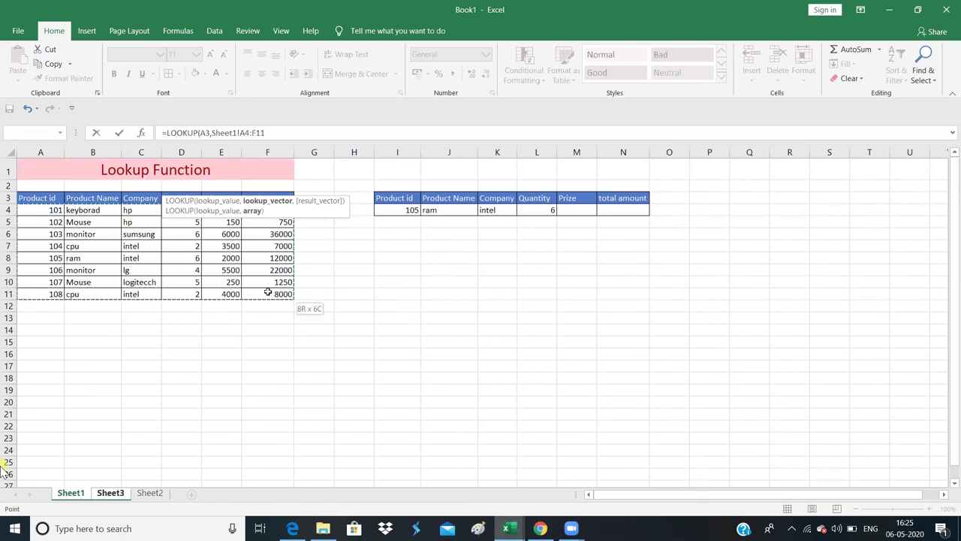
Use Sheet1's Quantity column as the result range so D3 shows 5
{"action": "type", "text": ","}
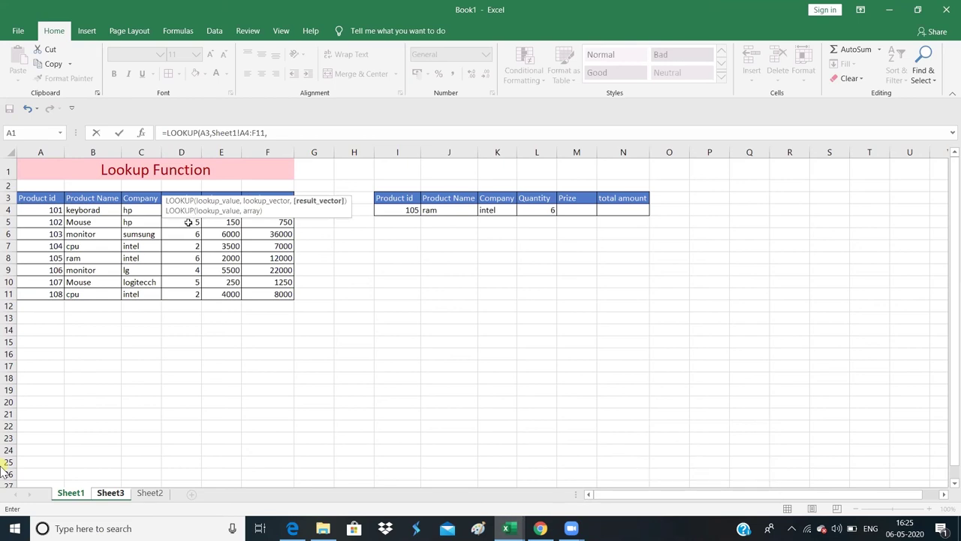
{"action": "left_click", "coordinate": [188, 220]}
{"action": "key", "text": "Up"}
{"action": "key", "text": "shift+Down"}
{"action": "key", "text": "shift+Down"}
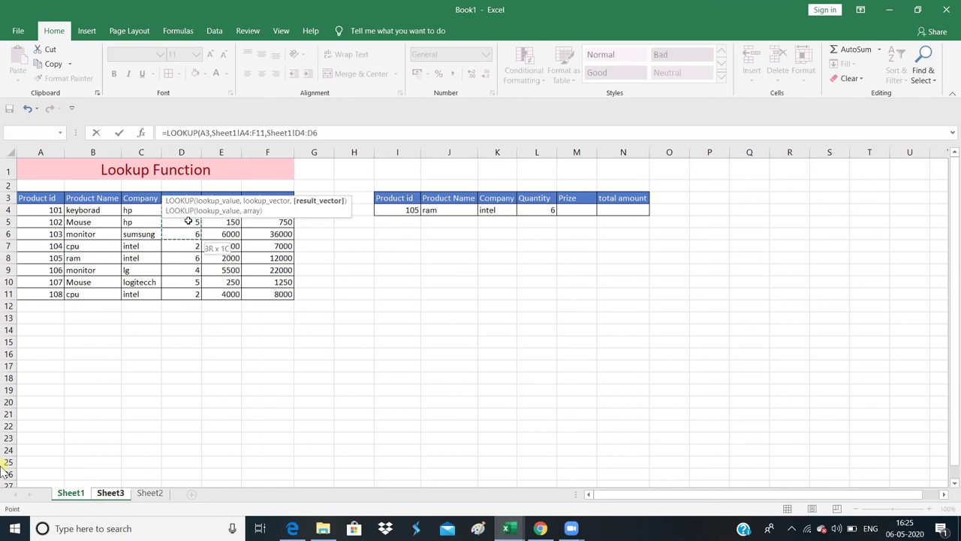
{"action": "key", "text": "shift+Down"}
{"action": "key", "text": "shift+Down"}
{"action": "key", "text": "shift+Down"}
{"action": "key", "text": "shift+Down"}
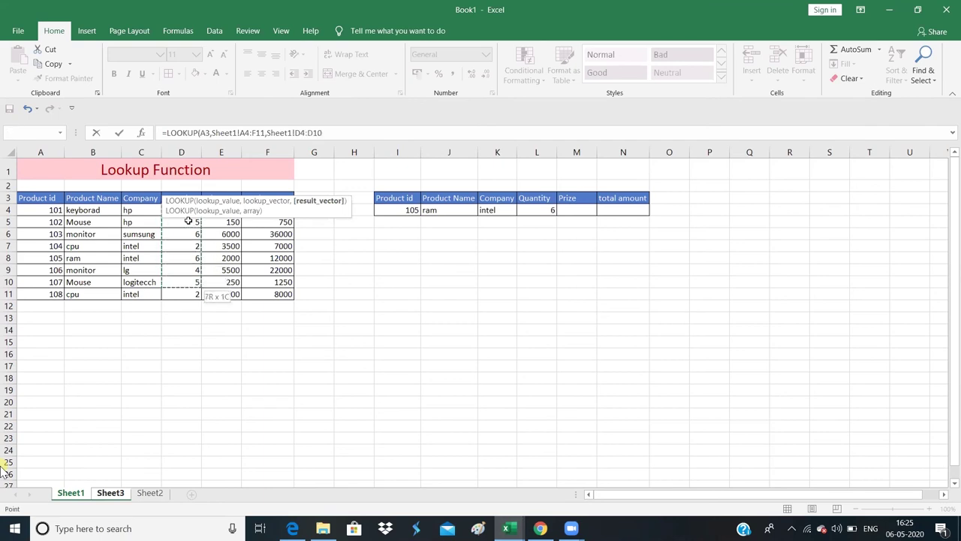
{"action": "type", "text": ")"}
{"action": "key", "text": "Return"}
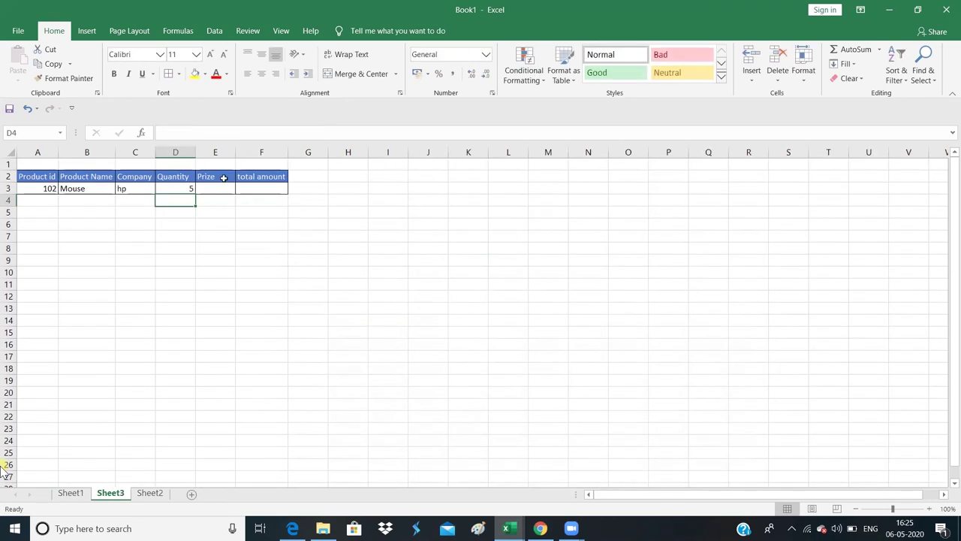
Start a LOOKUP in Prize cell E3 using A3 and Sheet1's A4:F11
{"action": "left_click", "coordinate": [219, 188]}
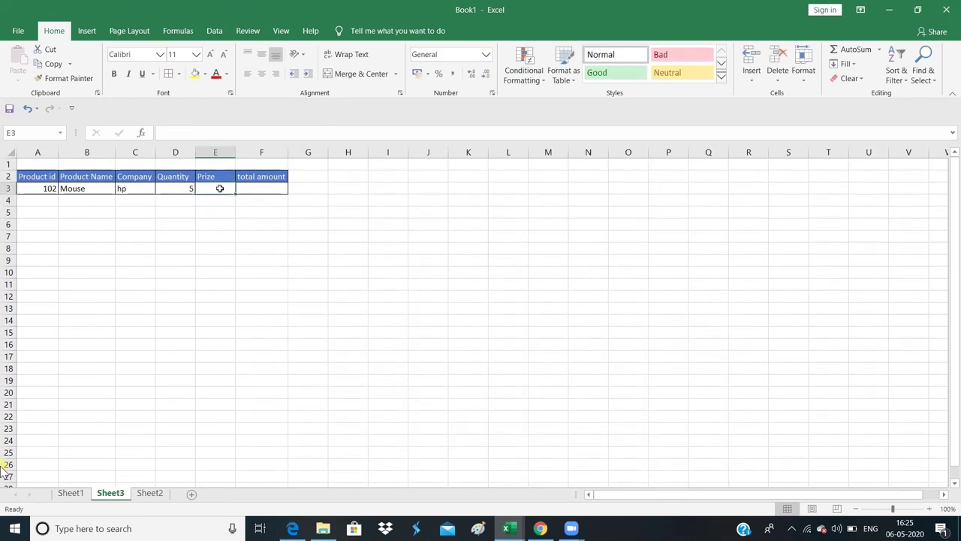
{"action": "type", "text": "=llou"}
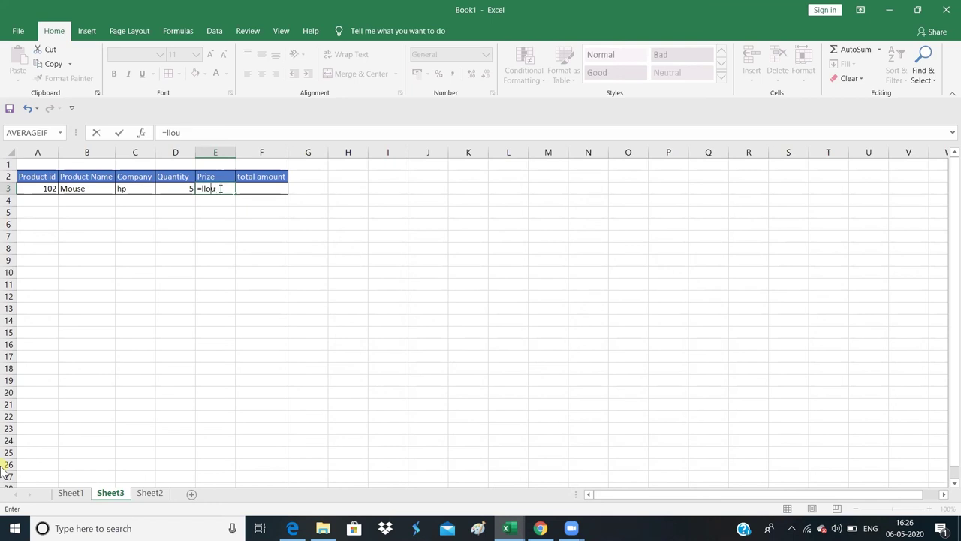
{"action": "key", "text": "BackSpace"}
{"action": "key", "text": "BackSpace"}
{"action": "key", "text": "BackSpace"}
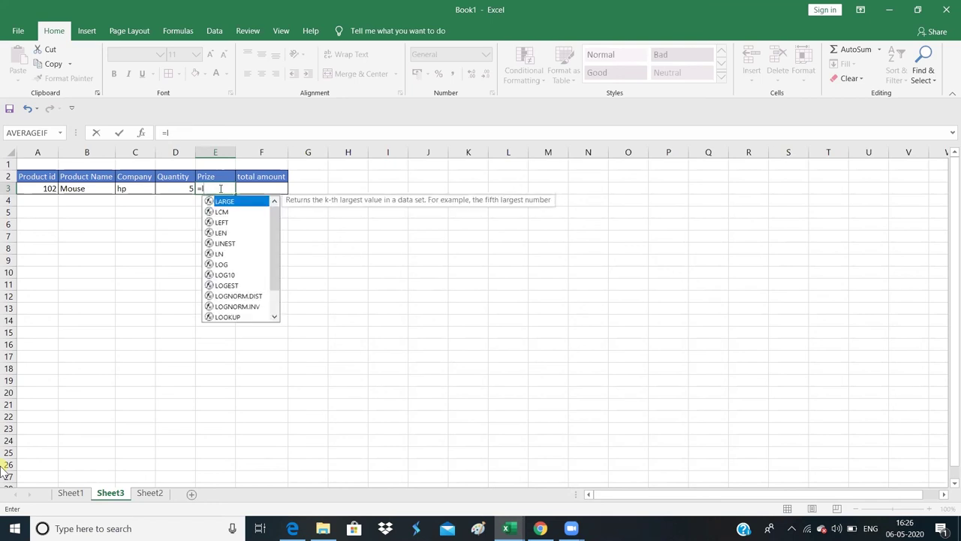
{"action": "type", "text": "oo"}
{"action": "key", "text": "Tab"}
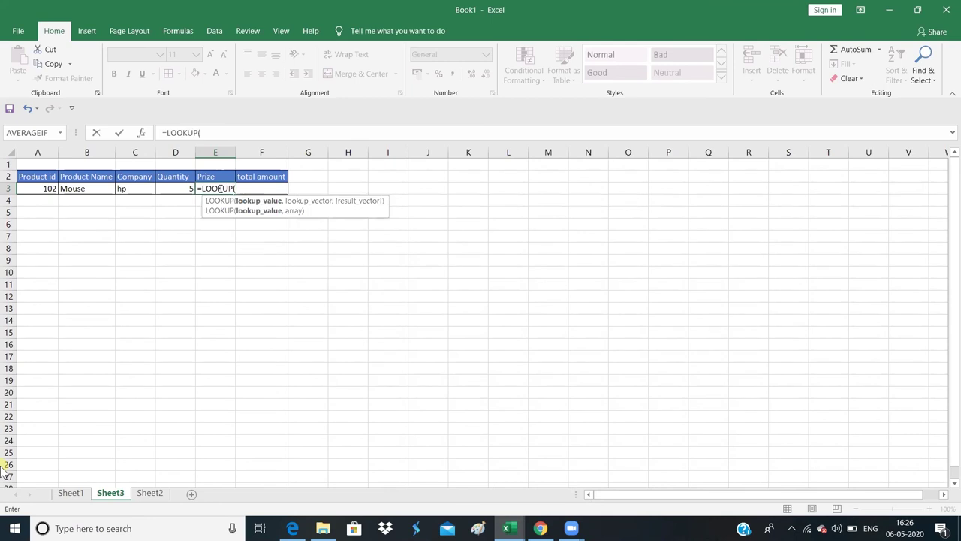
{"action": "left_click", "coordinate": [36, 187]}
{"action": "type", "text": ","}
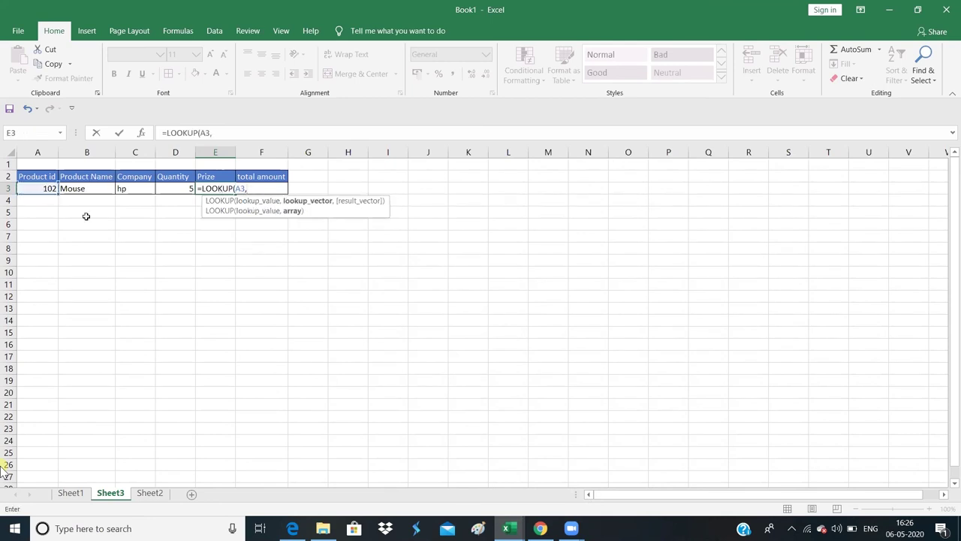
{"action": "left_click", "coordinate": [71, 493]}
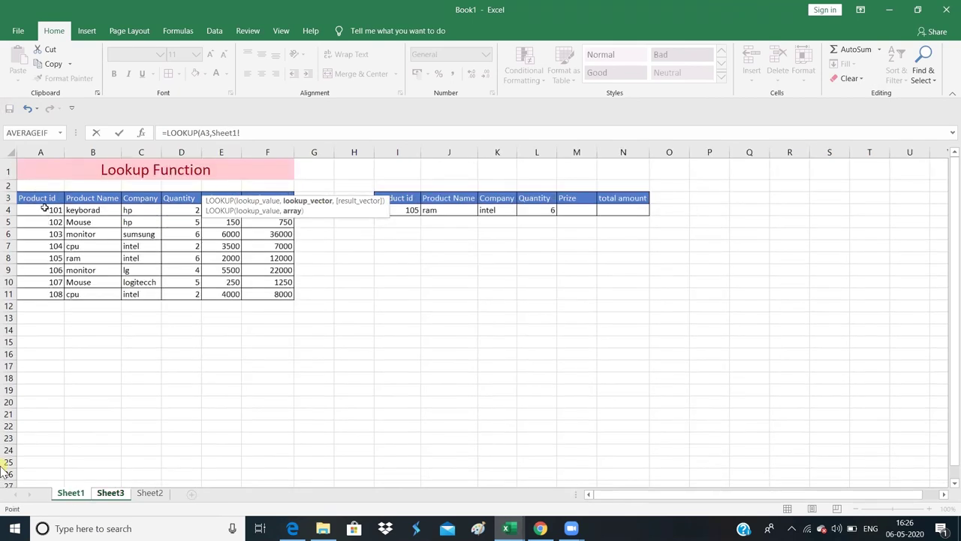
{"action": "left_click_drag", "start_coordinate": [45, 209], "coordinate": [265, 289]}
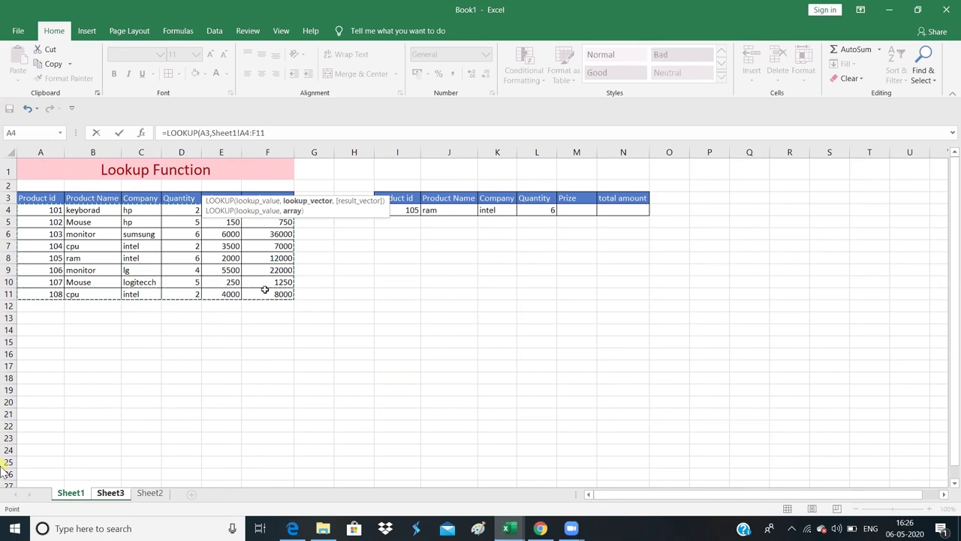
Use Sheet1's prices E4:E11 as the result range so E3 shows 150
{"action": "type", "text": ","}
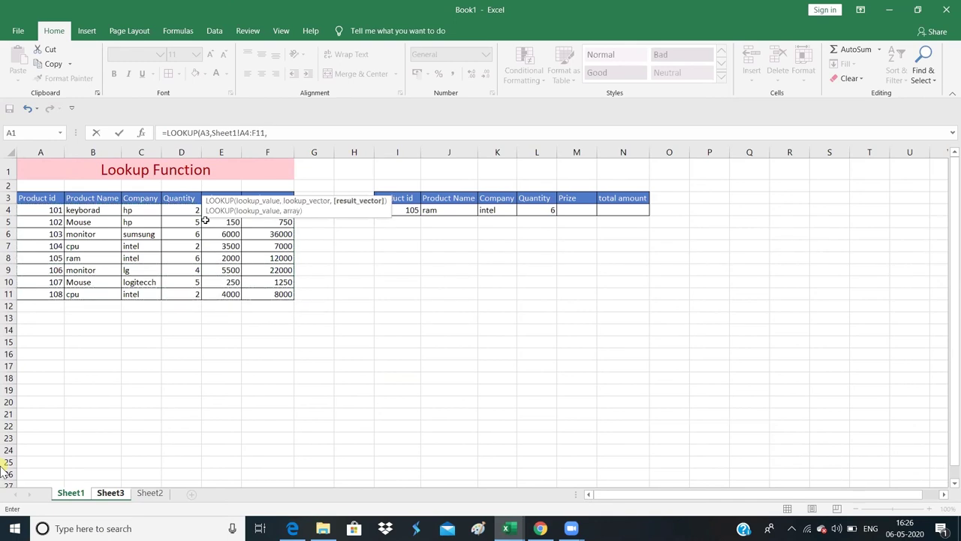
{"action": "left_click", "coordinate": [219, 220]}
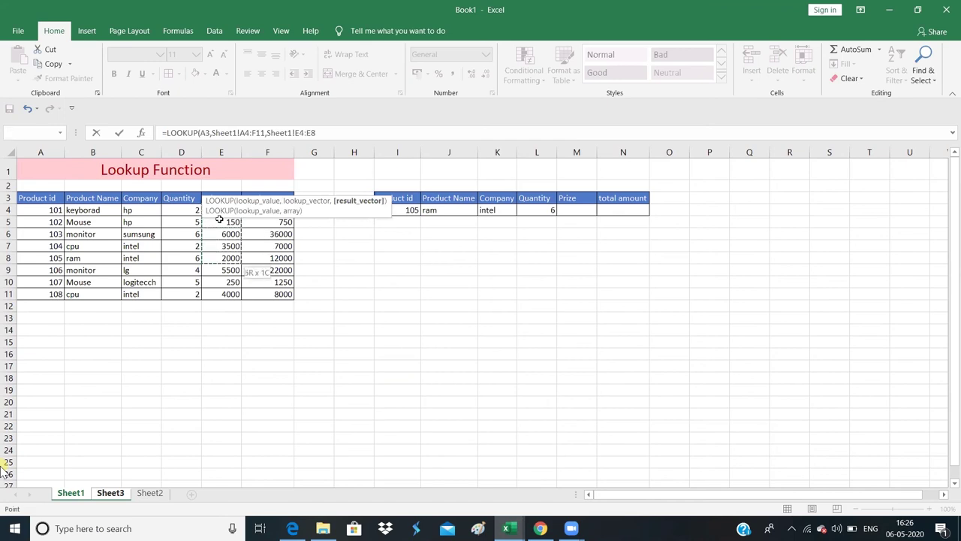
{"action": "left_click_drag", "start_coordinate": [219, 219], "coordinate": [225, 293]}
{"action": "key", "text": "Return"}
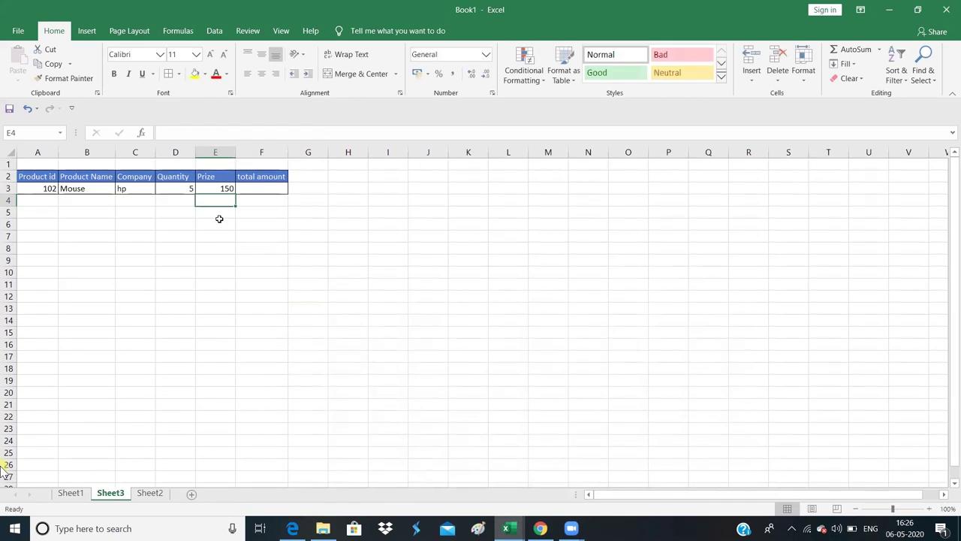
{"action": "key", "text": "Up"}
{"action": "key", "text": "Right"}
Enter =LOOKUP(A3,Sheet1!A4:F11,Sheet1!F4:F11) so Sheet3's total for product 102 shows 750
{"action": "type", "text": "="}
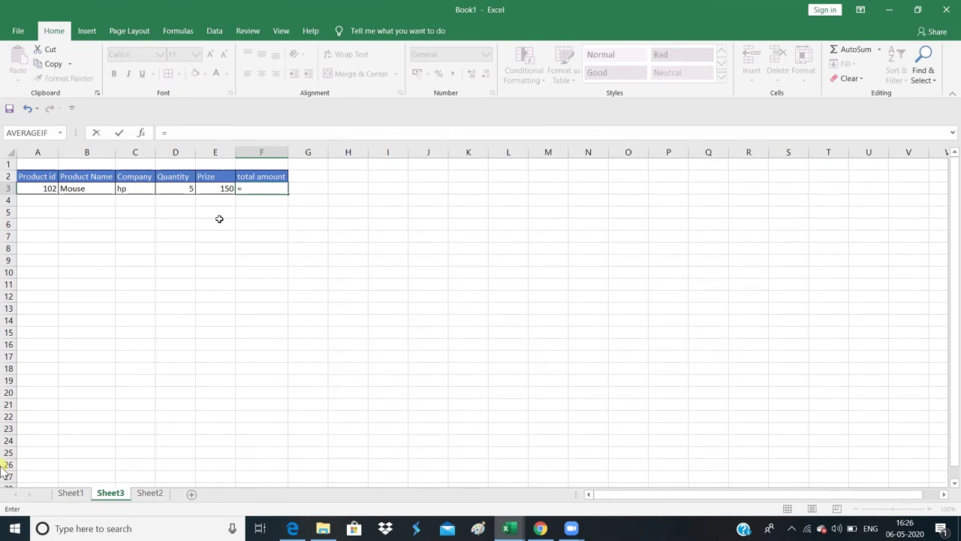
{"action": "type", "text": "loo"}
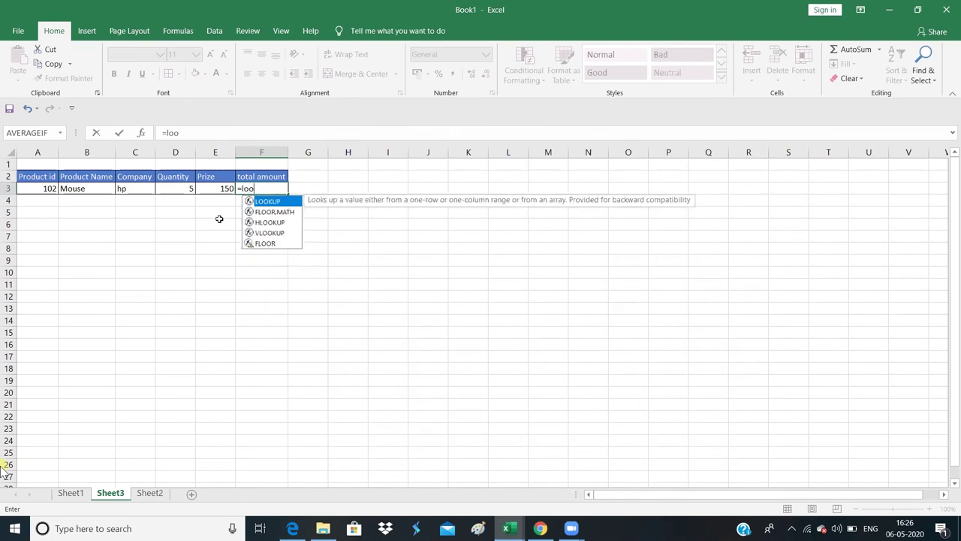
{"action": "key", "text": "Tab"}
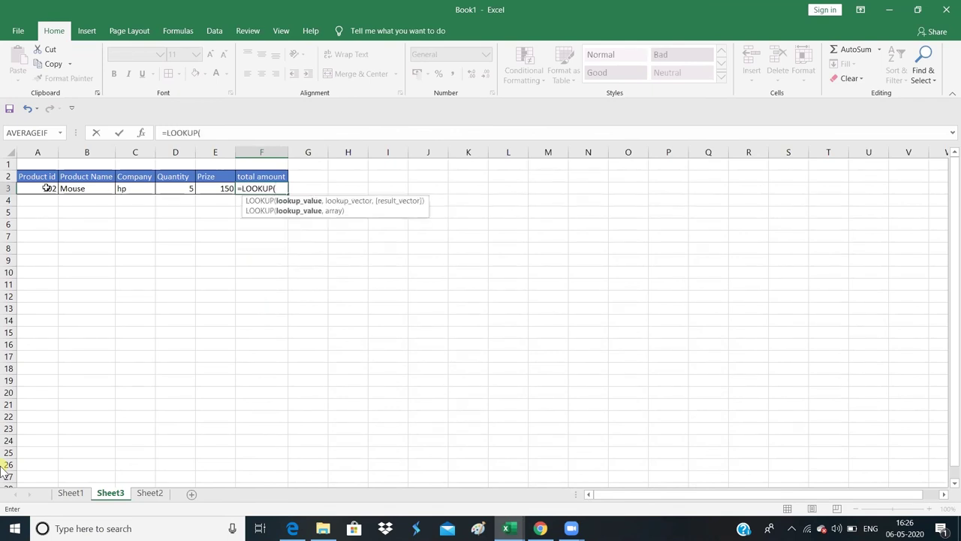
{"action": "left_click", "coordinate": [47, 188]}
{"action": "type", "text": ","}
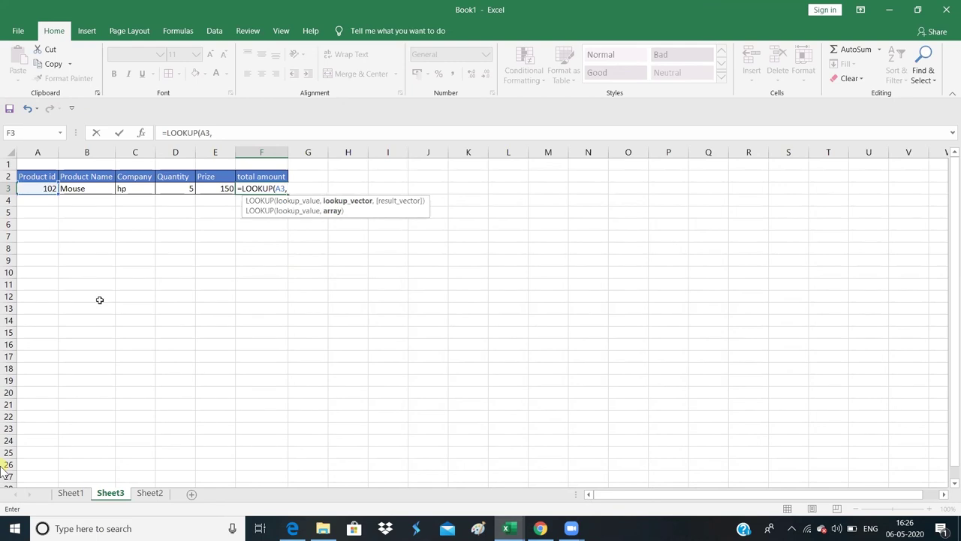
{"action": "left_click", "coordinate": [70, 493]}
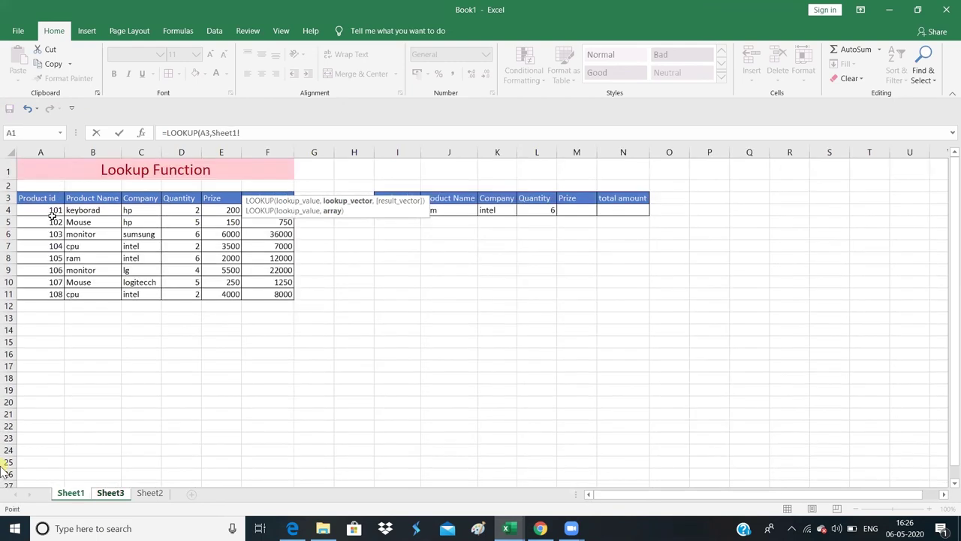
{"action": "mouse_move", "coordinate": [54, 210]}
{"action": "left_mouse_down"}
{"action": "mouse_move", "coordinate": [259, 283]}
{"action": "mouse_move", "coordinate": [257, 290]}
{"action": "left_mouse_up"}
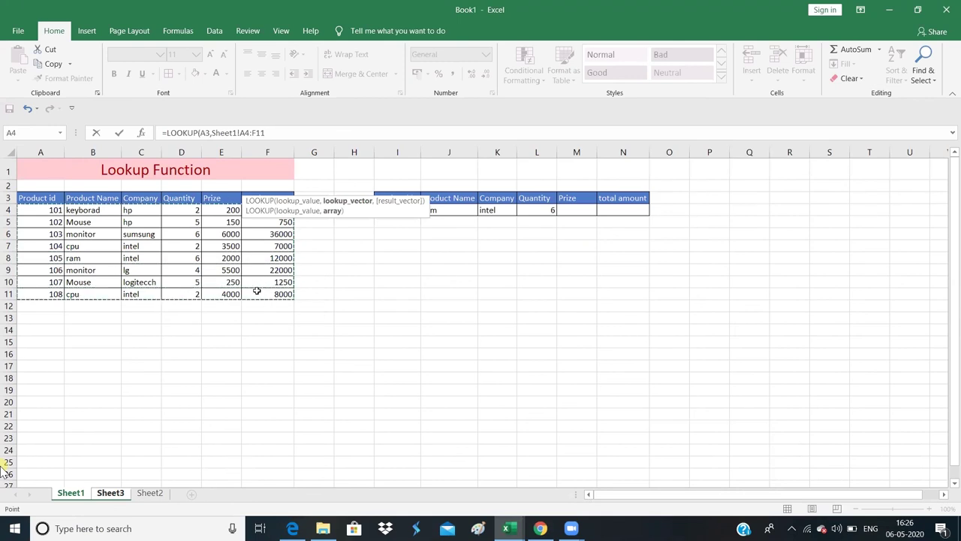
{"action": "type", "text": ","}
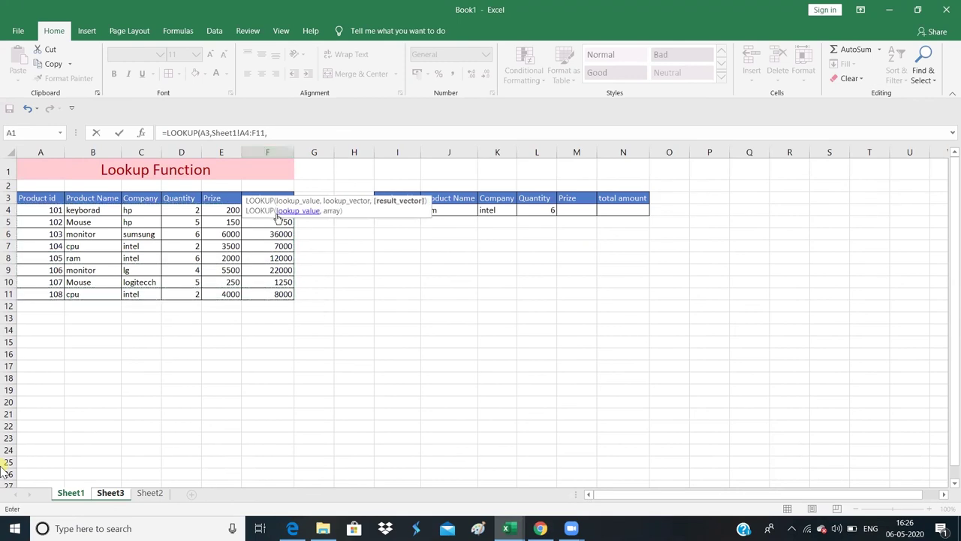
{"action": "left_click", "coordinate": [276, 212]}
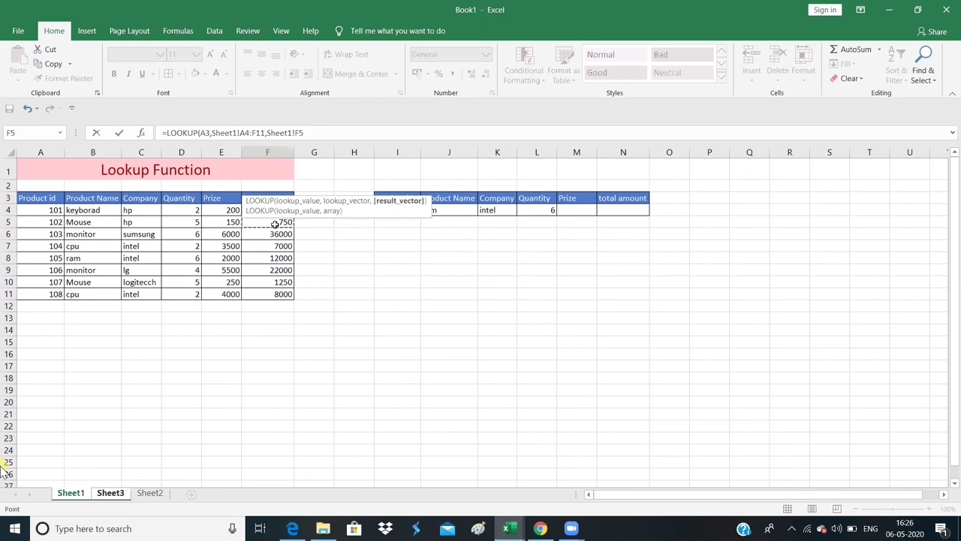
{"action": "left_click_drag", "start_coordinate": [276, 224], "coordinate": [282, 295]}
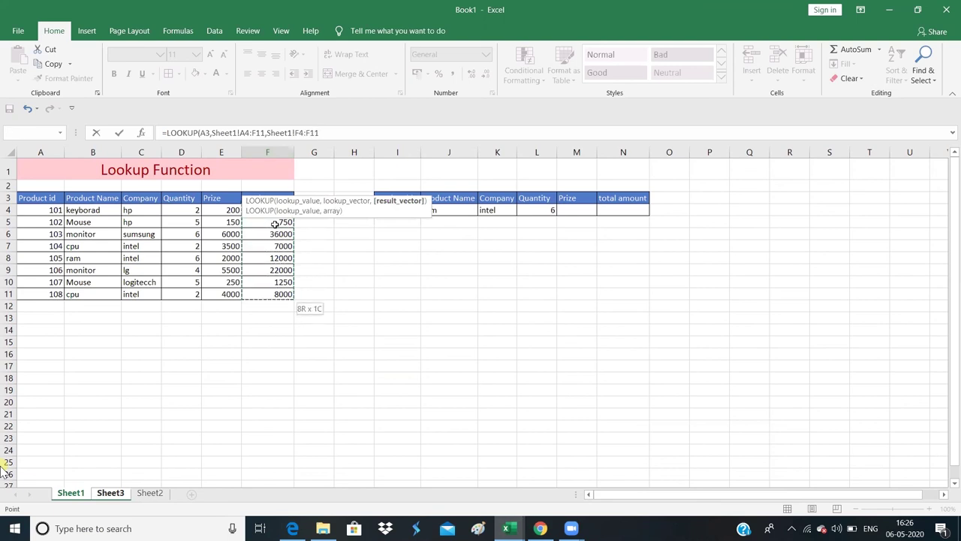
{"action": "type", "text": ")"}
{"action": "key", "text": "Return"}
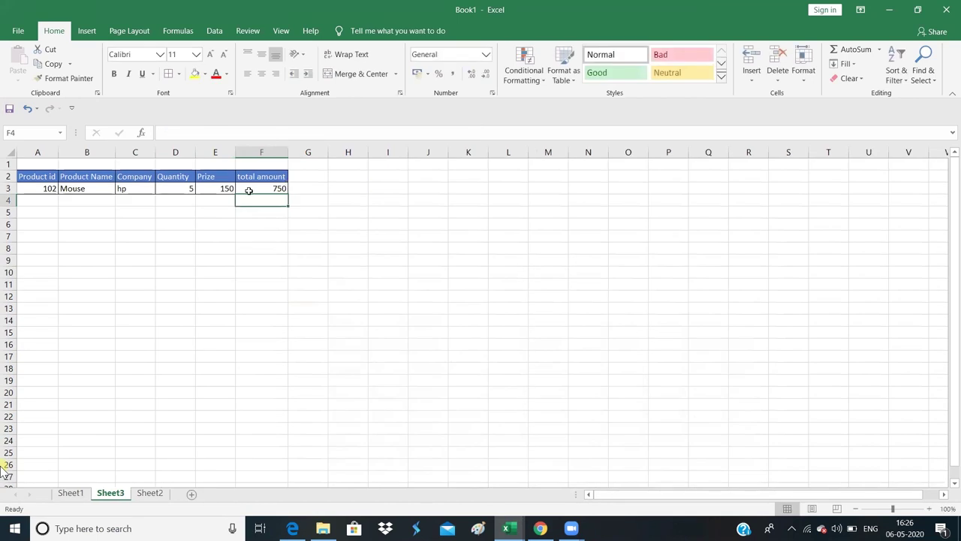
Change Sheet3's product id in A3 to 106
{"action": "left_click", "coordinate": [41, 189]}
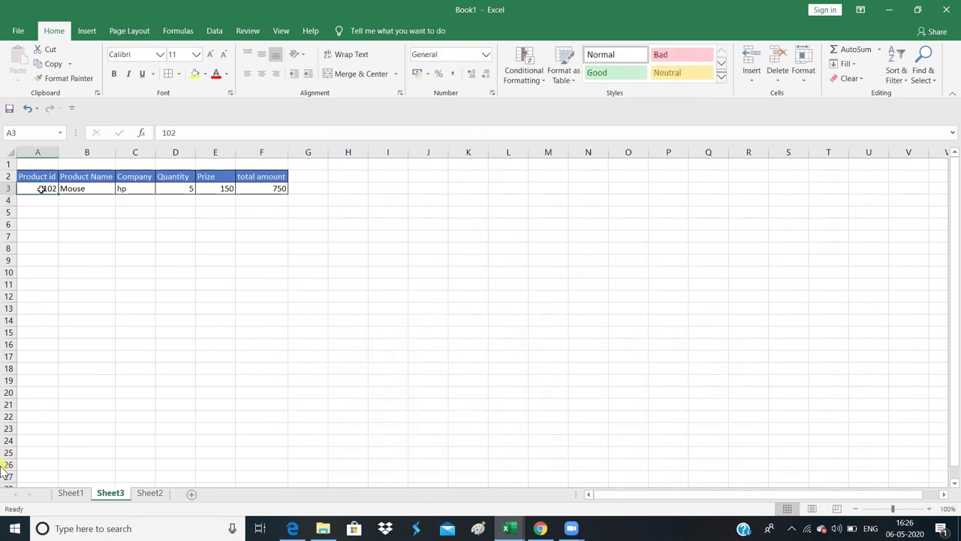
{"action": "type", "text": "106"}
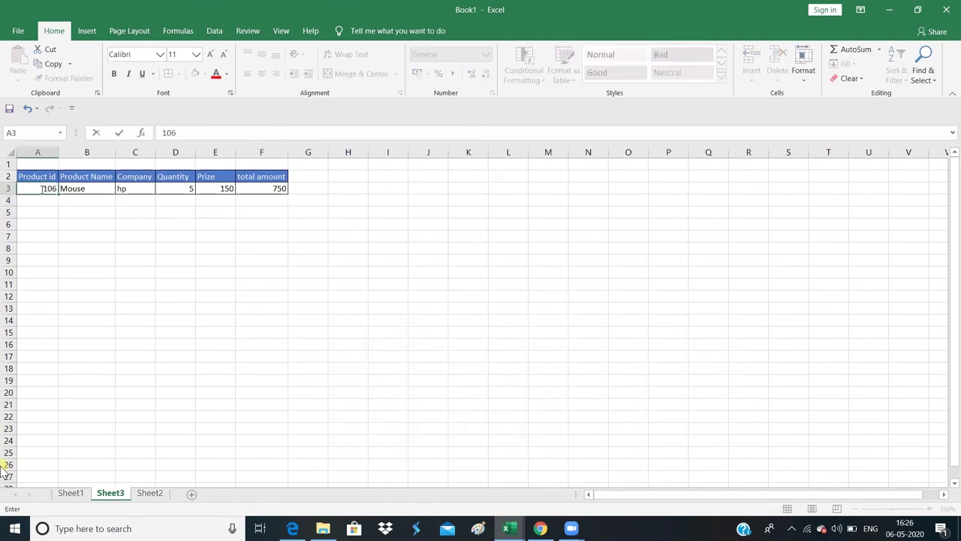
{"action": "key", "text": "Return"}
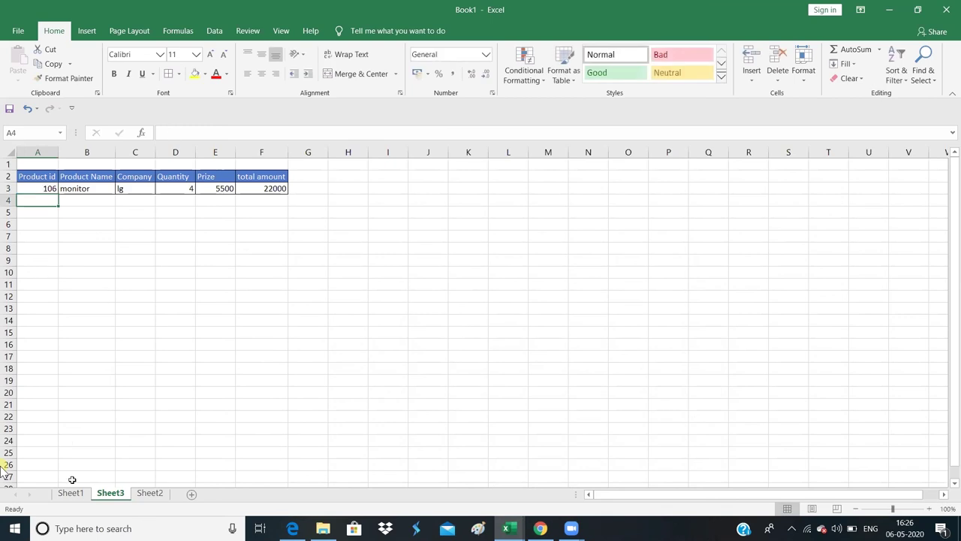
Compare against Sheet1's product 106 row (monitor, lg, 4, 5500, 22000), then return to Sheet3
{"action": "left_click", "coordinate": [71, 494]}
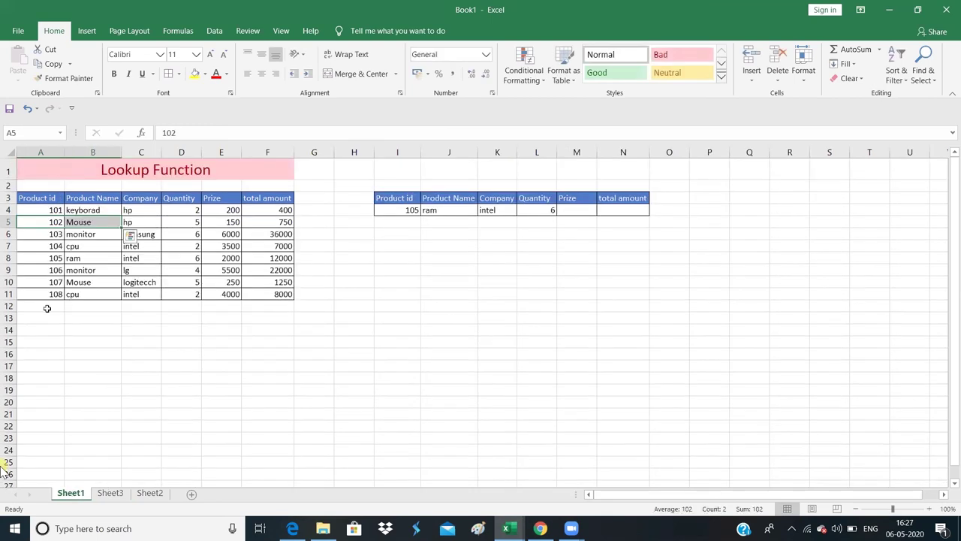
{"action": "left_click", "coordinate": [64, 270]}
{"action": "mouse_move", "coordinate": [66, 270]}
{"action": "left_mouse_down"}
{"action": "mouse_move", "coordinate": [278, 278]}
{"action": "mouse_move", "coordinate": [272, 269]}
{"action": "left_mouse_up"}
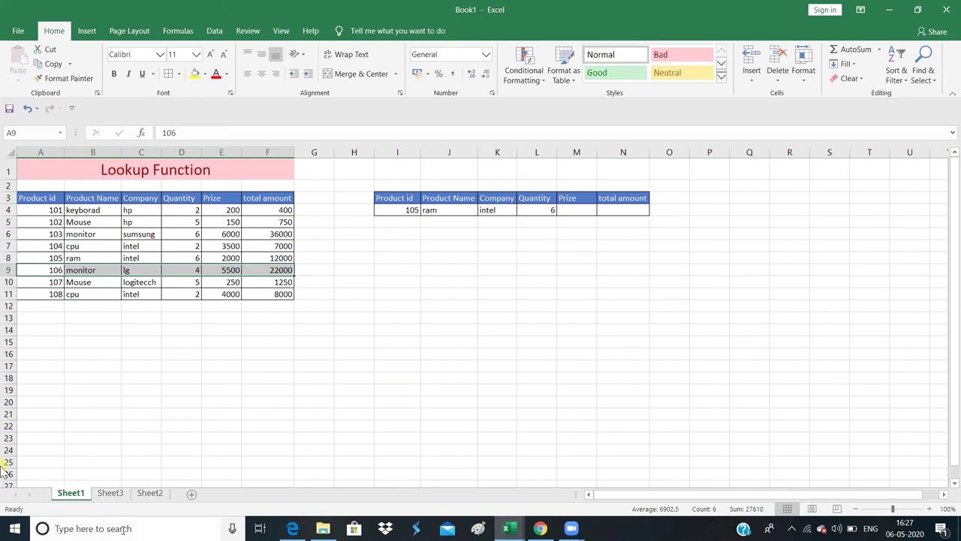
{"action": "left_click", "coordinate": [113, 493]}
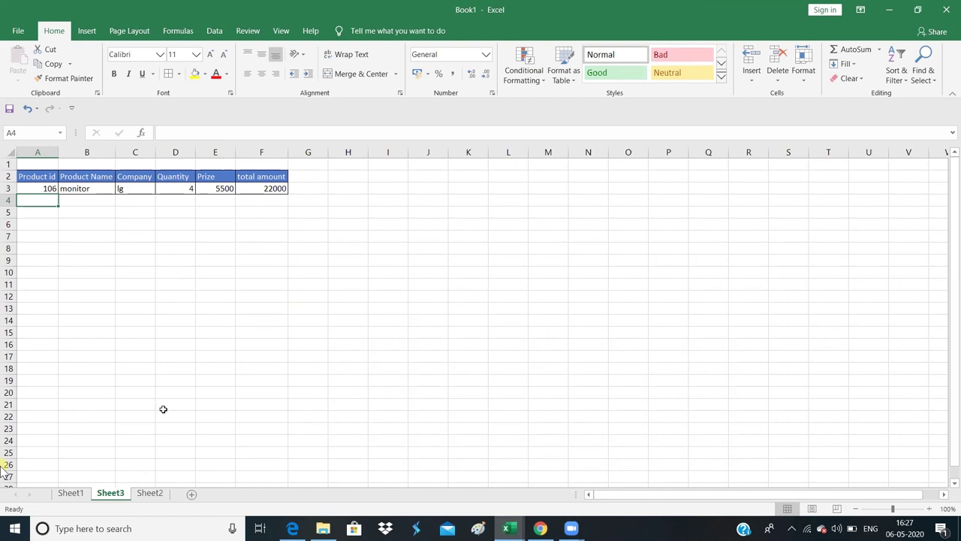
{"action": "left_click", "coordinate": [178, 379]}
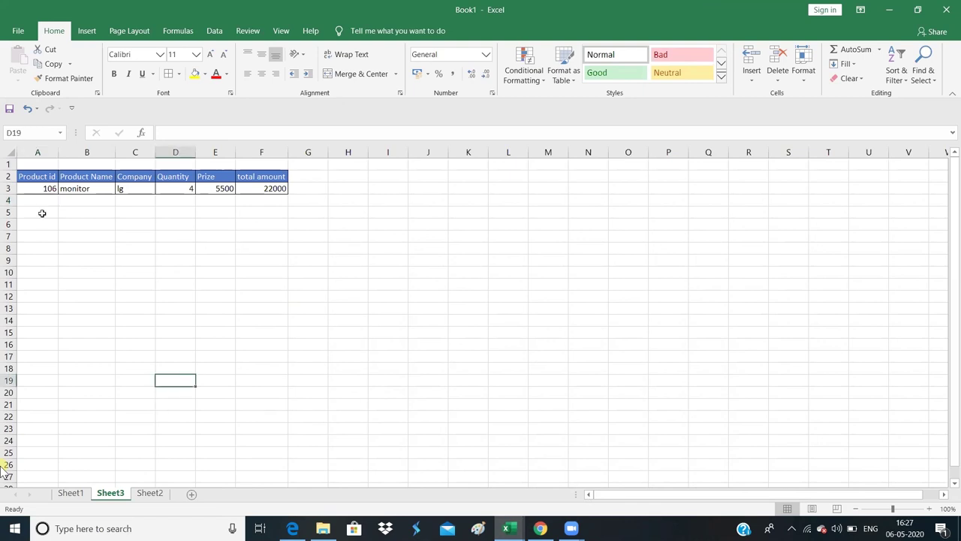
Create a new blank workbook, Book2, from the File menu's New page
{"action": "left_click", "coordinate": [23, 30]}
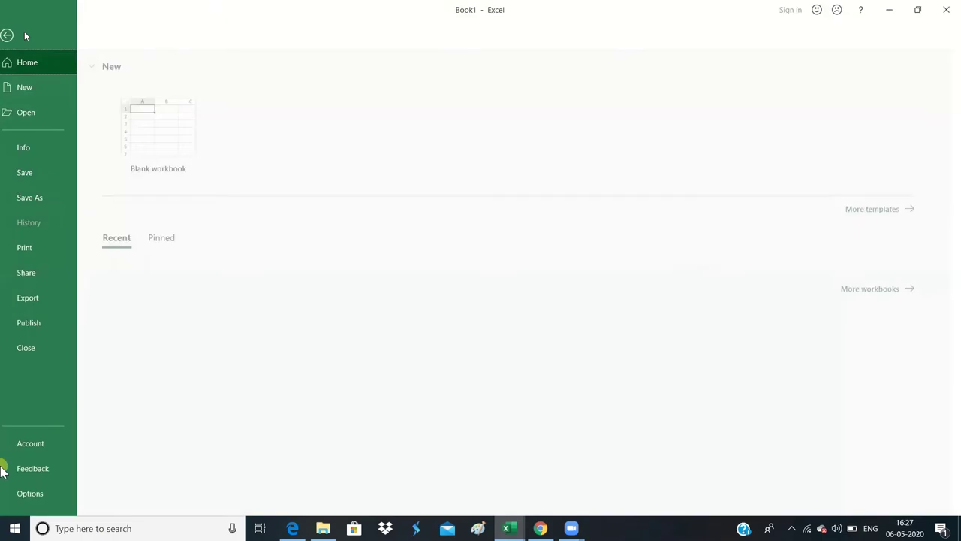
{"action": "left_click", "coordinate": [30, 88]}
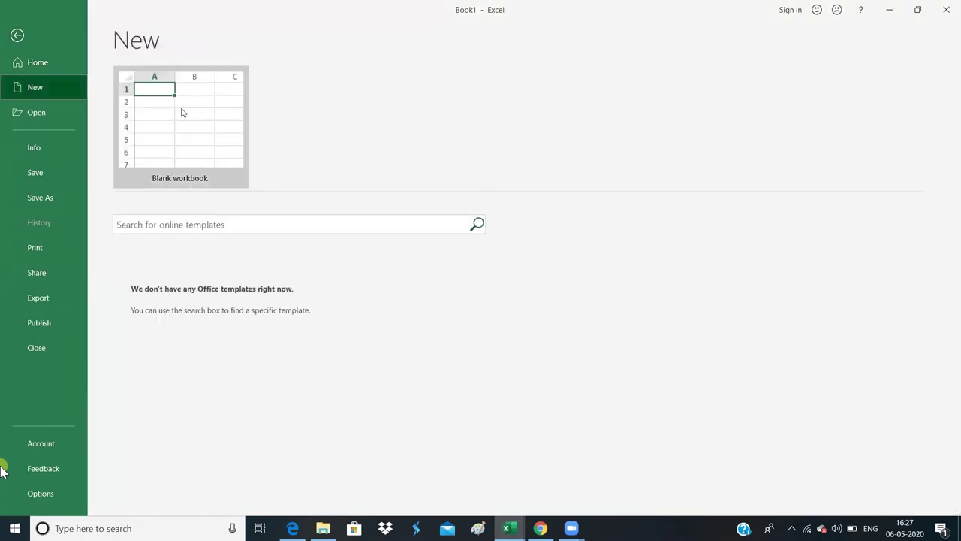
{"action": "left_click", "coordinate": [189, 96]}
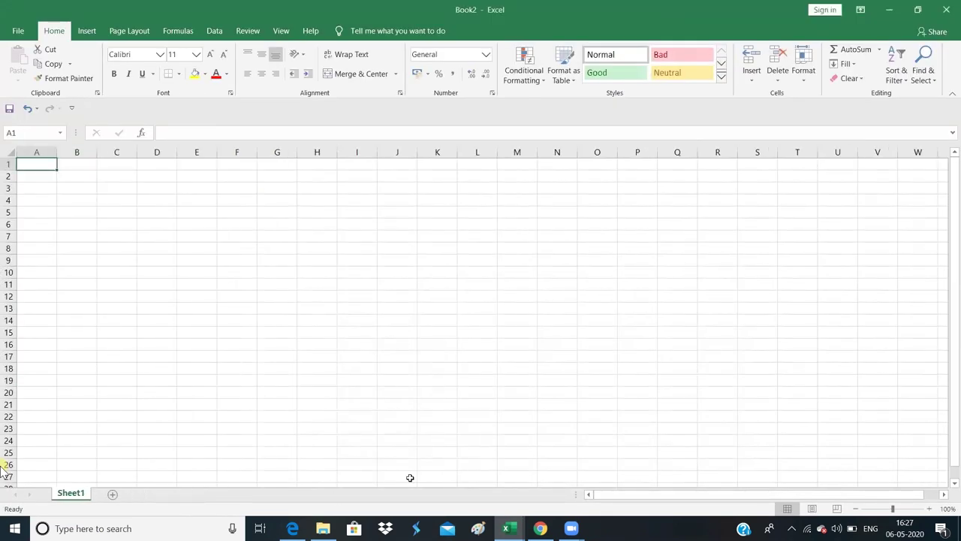
{"action": "mouse_move", "coordinate": [502, 532]}
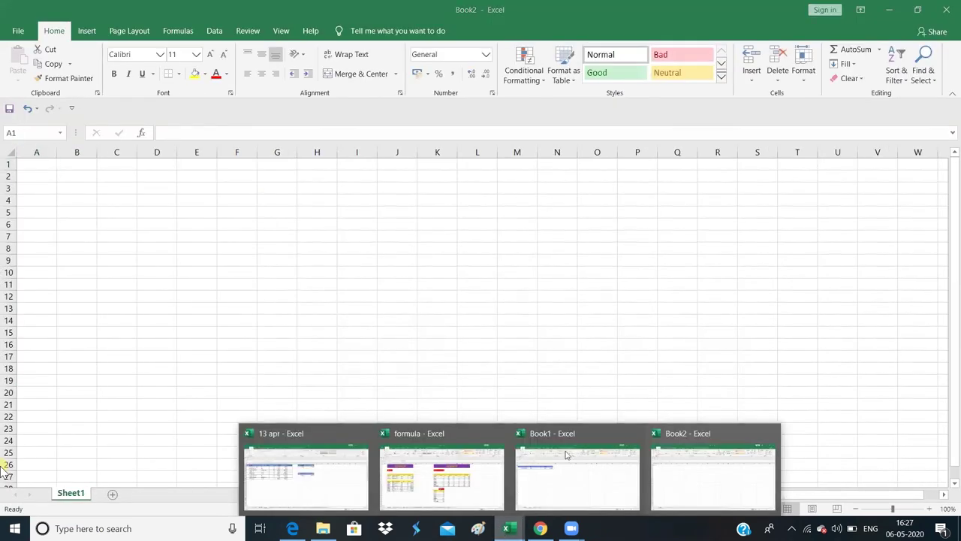
Copy Book1 Sheet3's Product id, Product Name and Company headers in A2:C2
{"action": "left_click", "coordinate": [553, 470]}
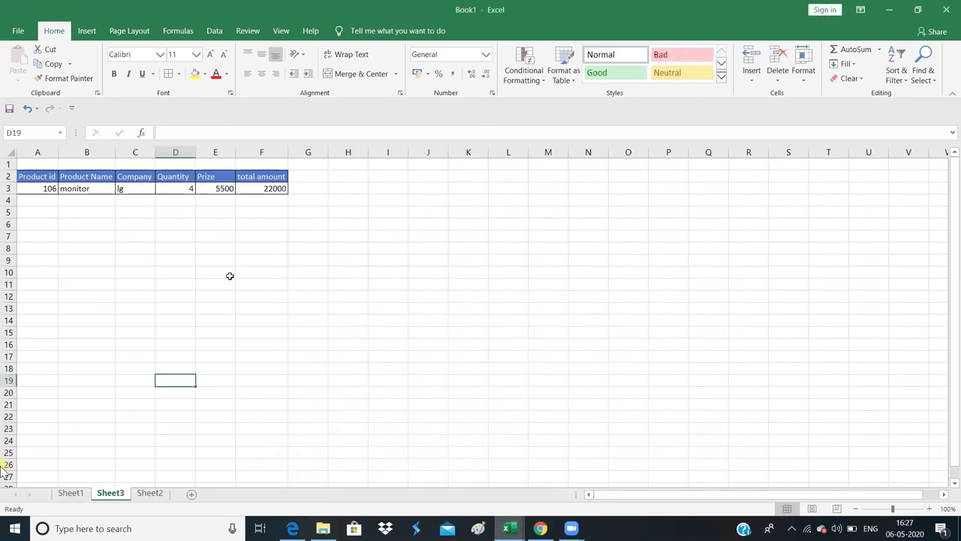
{"action": "left_click_drag", "start_coordinate": [43, 177], "coordinate": [288, 179]}
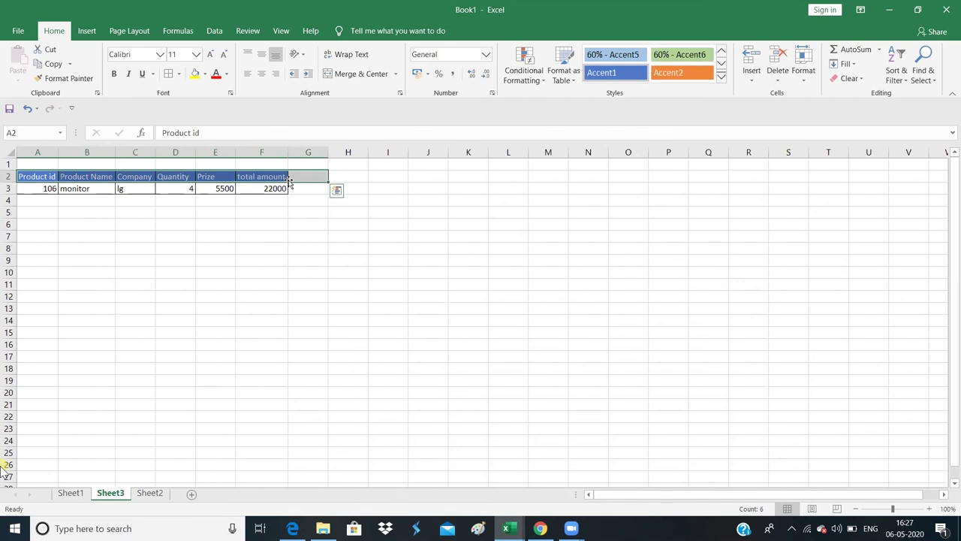
{"action": "scroll", "coordinate": [268, 184], "scroll_direction": "down", "scroll_amount": 1}
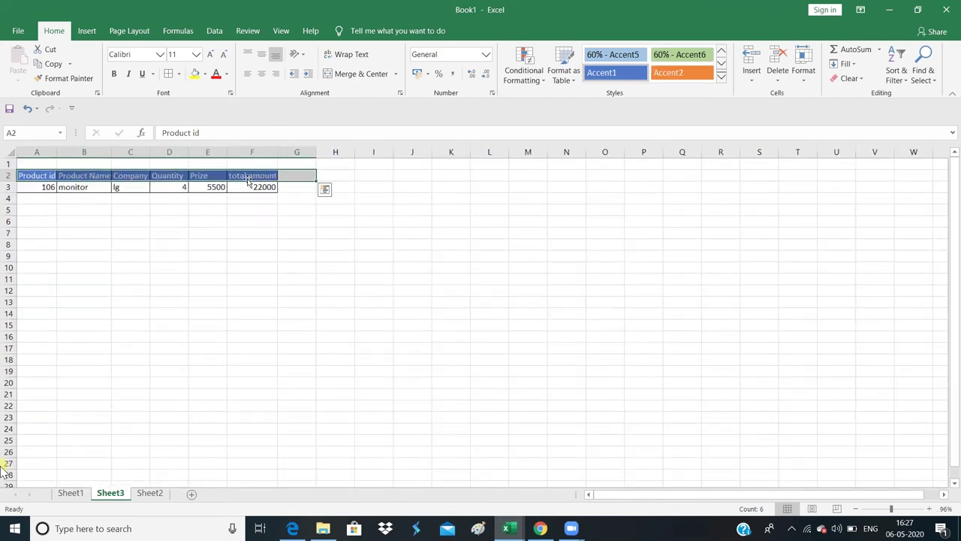
{"action": "left_click", "coordinate": [185, 243]}
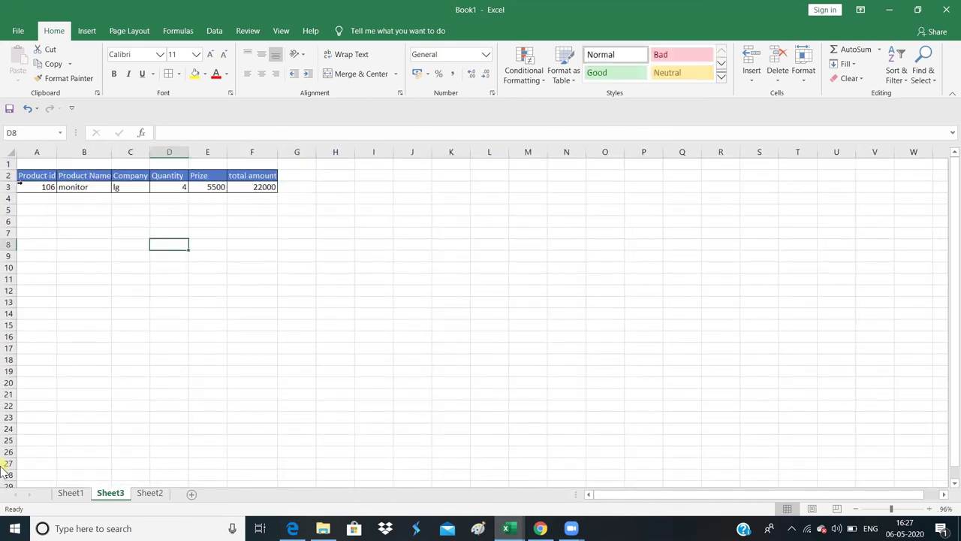
{"action": "left_click_drag", "start_coordinate": [35, 176], "coordinate": [113, 176]}
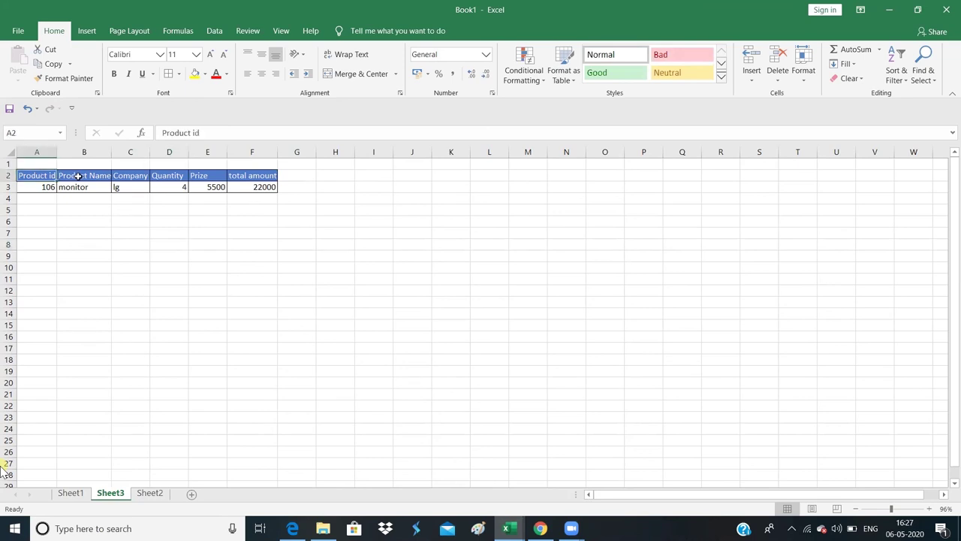
{"action": "left_click_drag", "start_coordinate": [115, 176], "coordinate": [115, 175]}
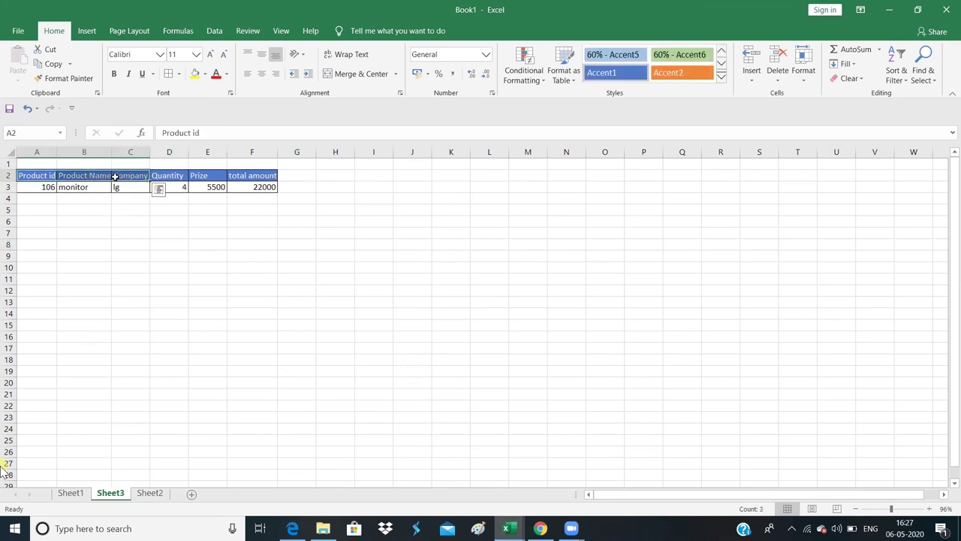
{"action": "key", "text": "ctrl+c"}
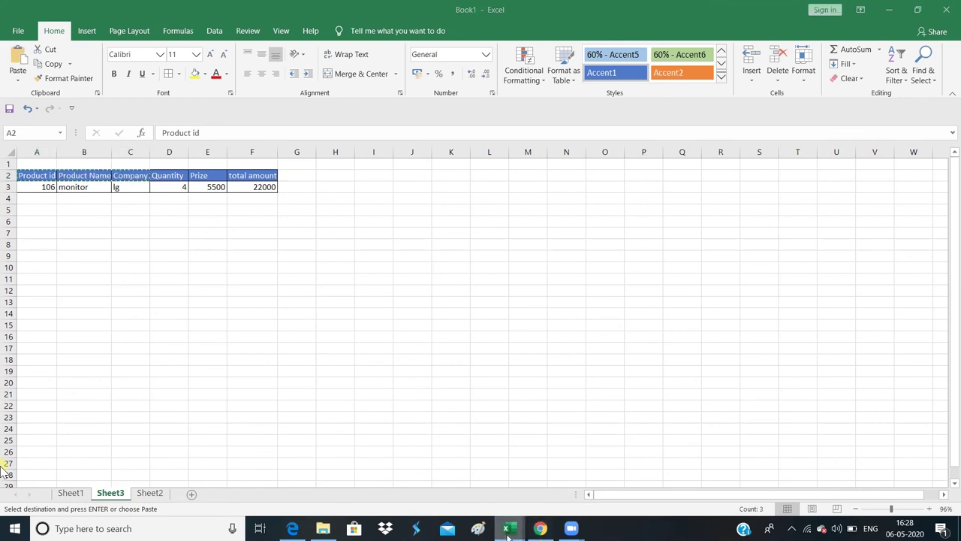
Paste the Product id, Product Name and Company headers into Book2's first row
{"action": "mouse_move", "coordinate": [508, 530]}
{"action": "left_click", "coordinate": [713, 473]}
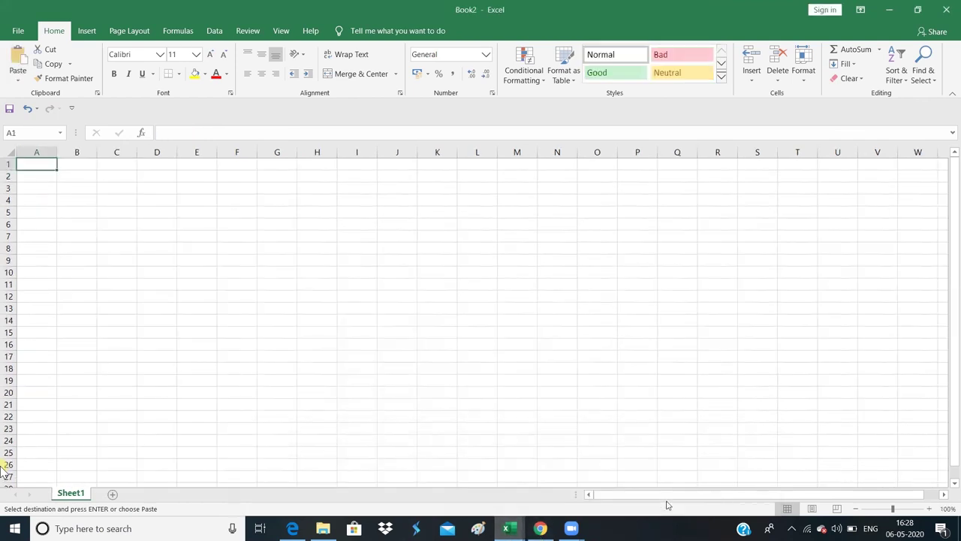
{"action": "key", "text": "ctrl+v"}
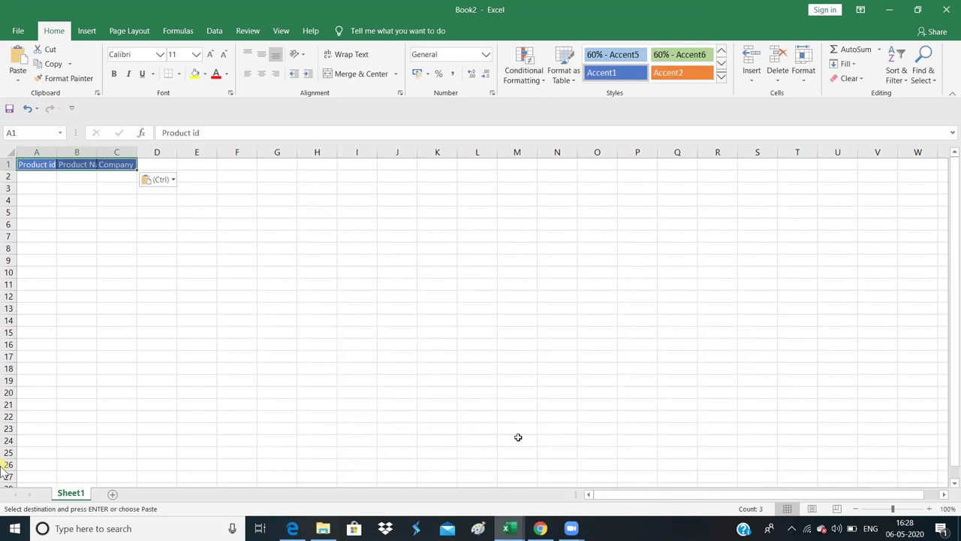
Enter product id 105 in Book2's cell A2
{"action": "left_click", "coordinate": [34, 177]}
{"action": "type", "text": "="}
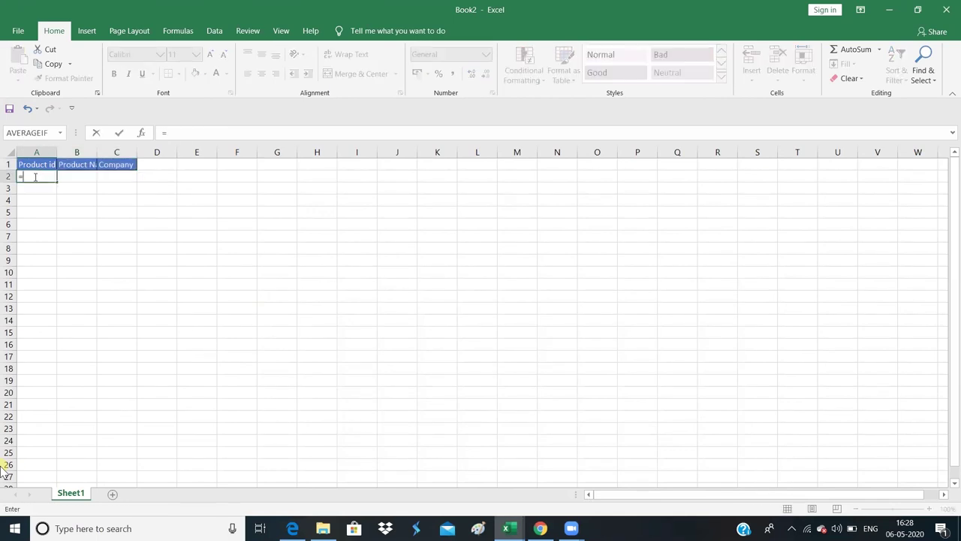
{"action": "type", "text": "loo"}
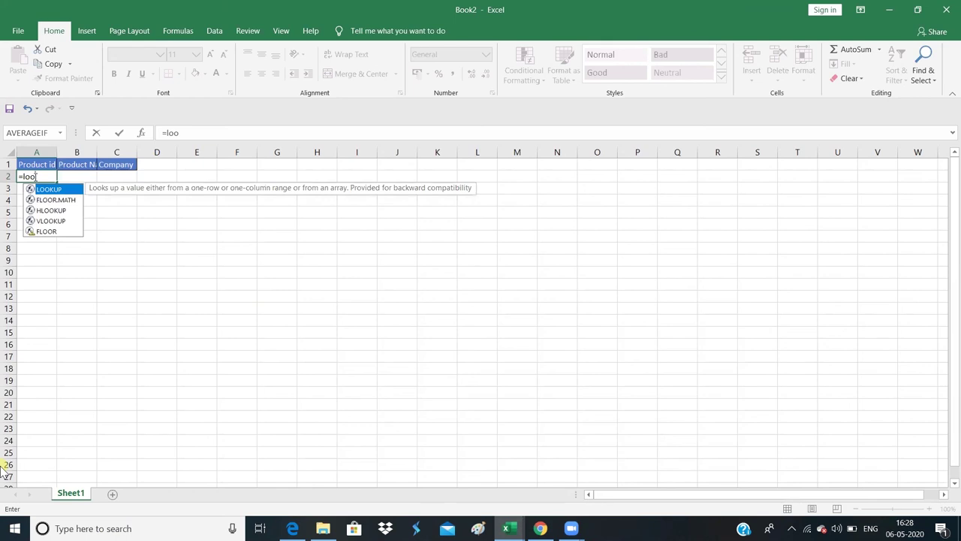
{"action": "key", "text": "Tab"}
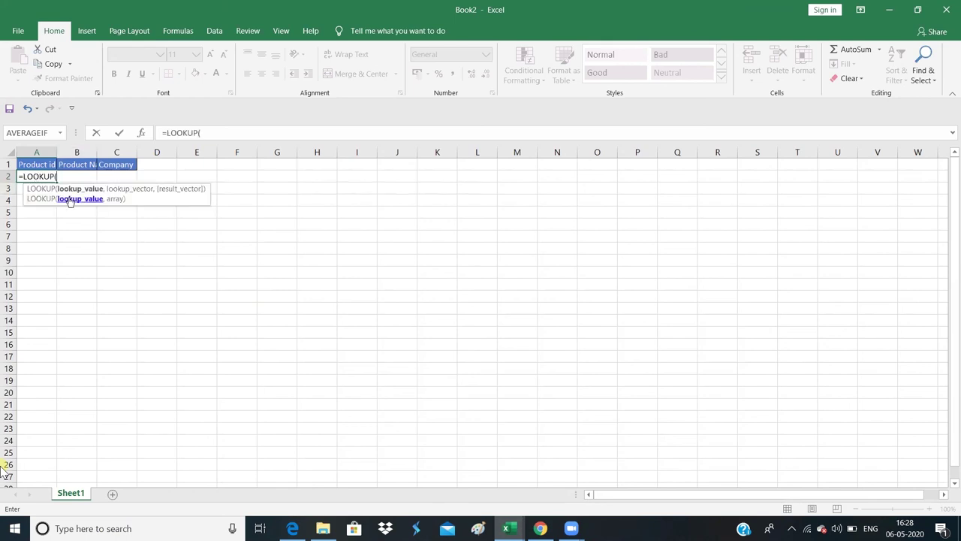
{"action": "key", "text": "BackSpace"}
{"action": "key", "text": "BackSpace"}
{"action": "key", "text": "BackSpace"}
{"action": "key", "text": "BackSpace"}
{"action": "key", "text": "BackSpace"}
{"action": "key", "text": "BackSpace"}
{"action": "key", "text": "BackSpace"}
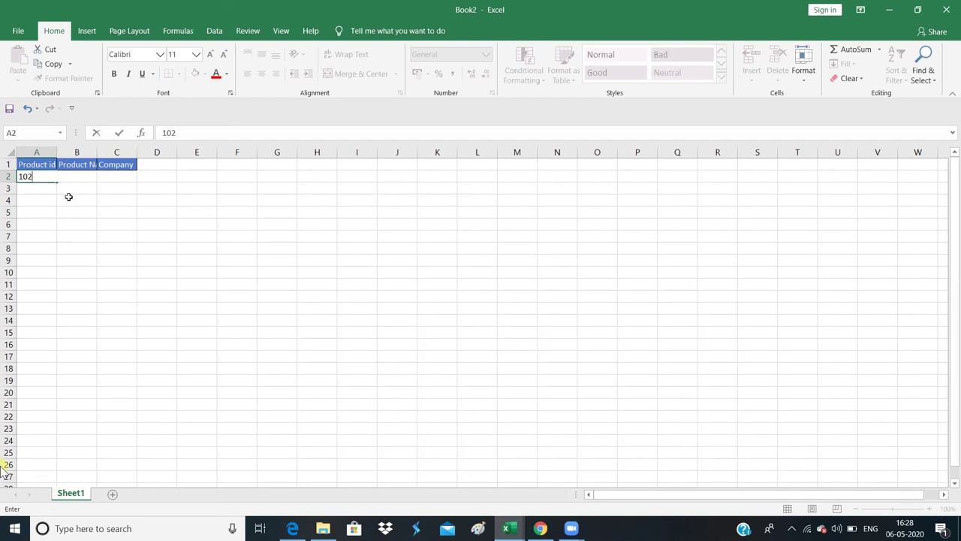
{"action": "type", "text": "105"}
{"action": "key", "text": "Return"}
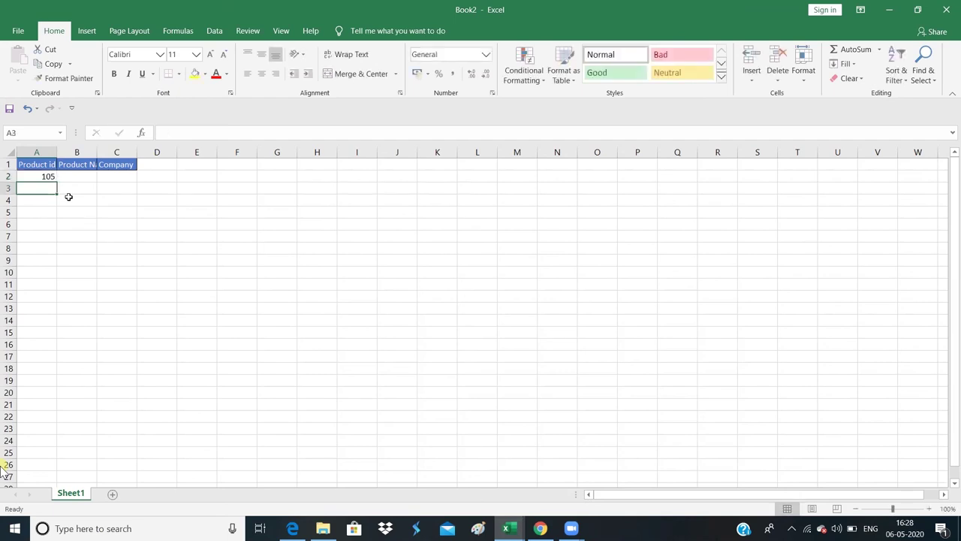
{"action": "key", "text": "Right"}
Start a LOOKUP formula in B2 with A2's product id as the lookup value
{"action": "key", "text": "Up"}
{"action": "type", "text": "="}
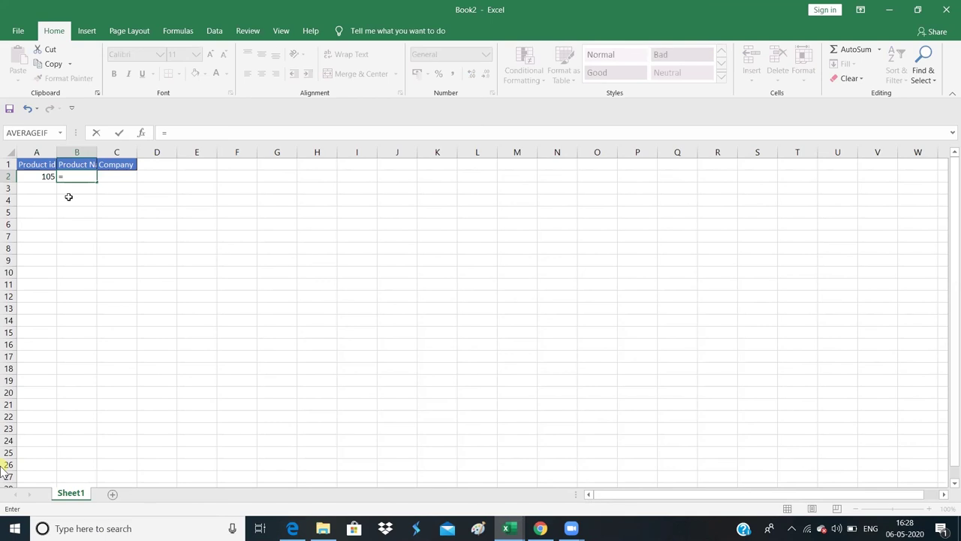
{"action": "type", "text": "look"}
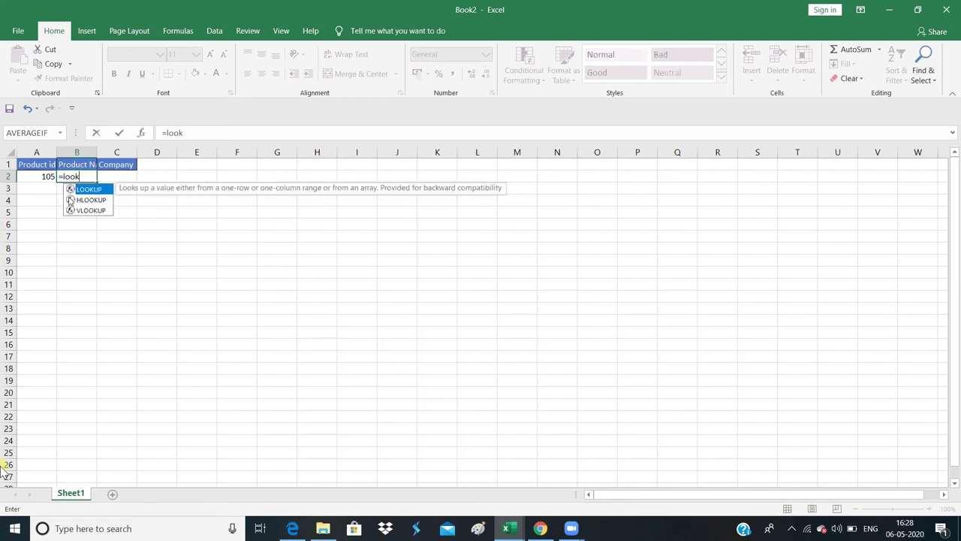
{"action": "key", "text": "Tab"}
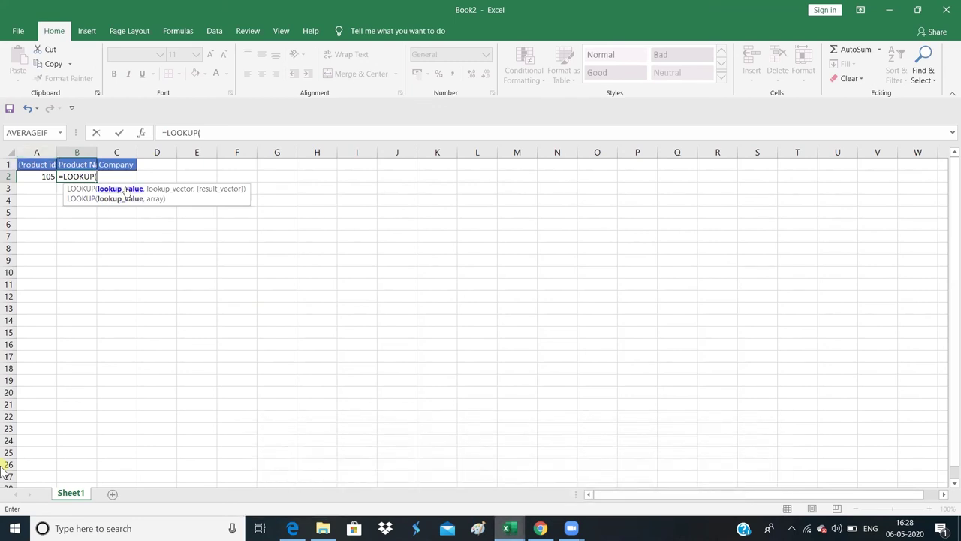
{"action": "left_click", "coordinate": [35, 181]}
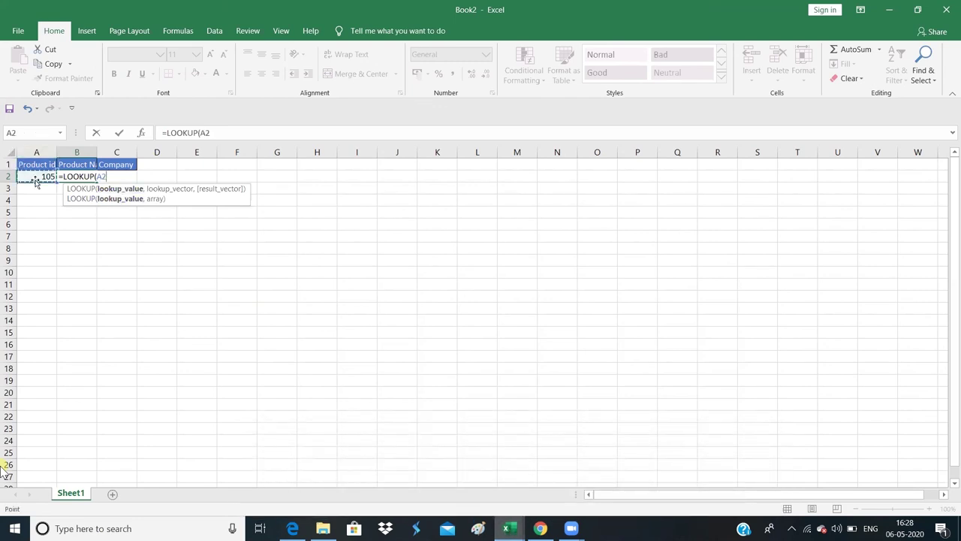
{"action": "type", "text": ","}
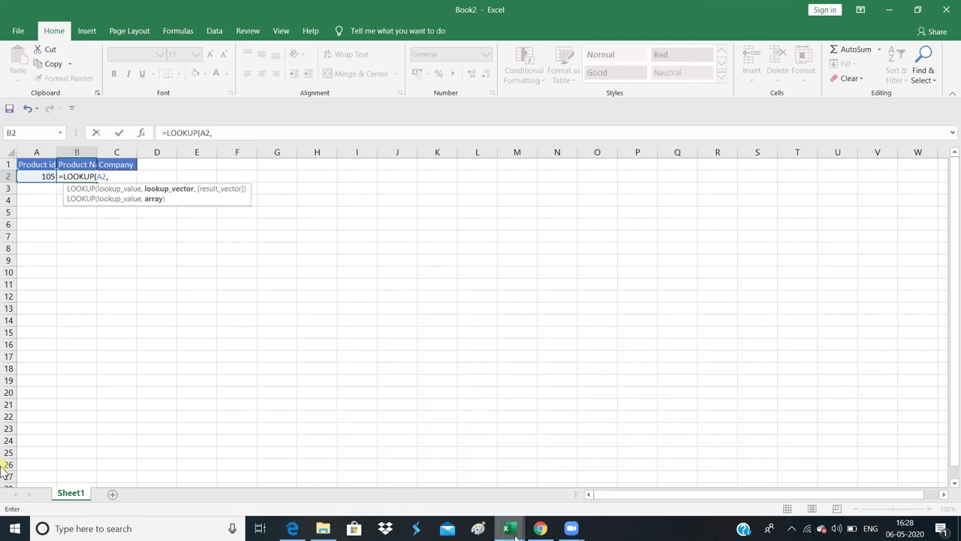
Finish it with Book1 Sheet1's $A$4:$F$11 range and $B$4:$B$11 results, showing ram
{"action": "mouse_move", "coordinate": [508, 530]}
{"action": "left_click", "coordinate": [560, 483]}
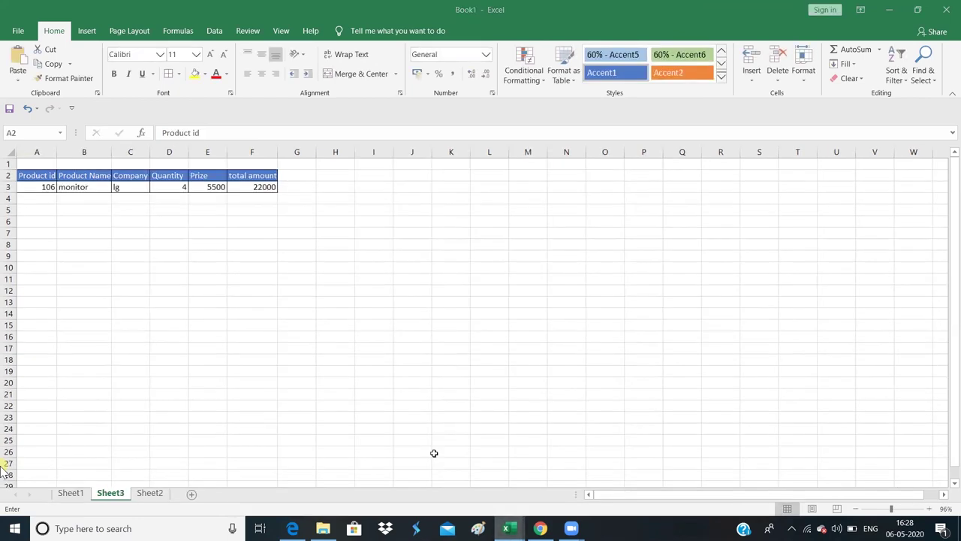
{"action": "left_click", "coordinate": [73, 493]}
{"action": "left_click_drag", "start_coordinate": [43, 197], "coordinate": [87, 211]}
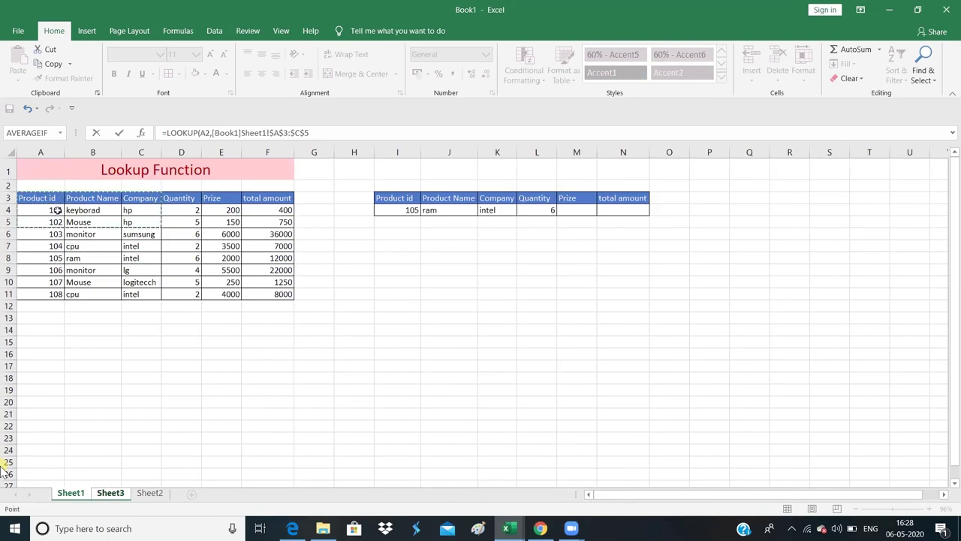
{"action": "left_click_drag", "start_coordinate": [53, 210], "coordinate": [276, 288]}
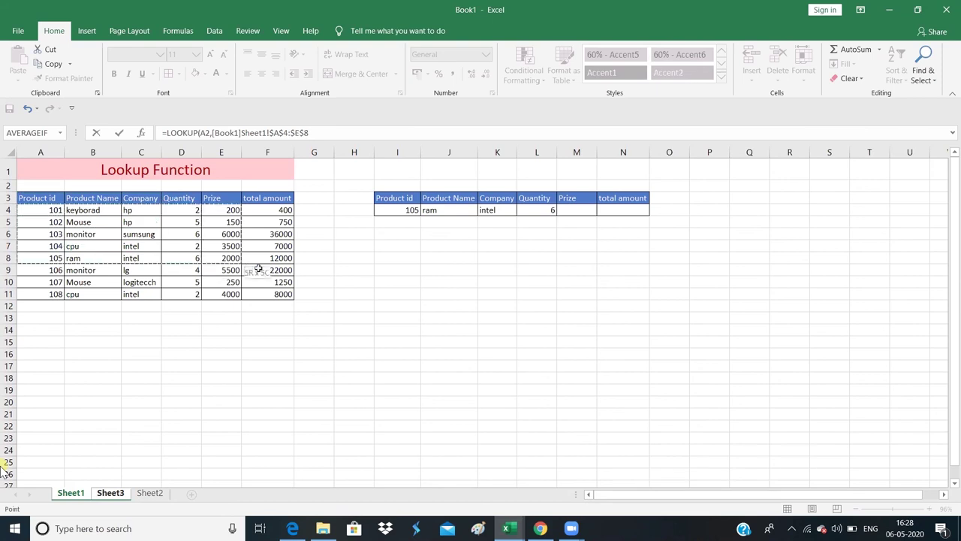
{"action": "type", "text": ","}
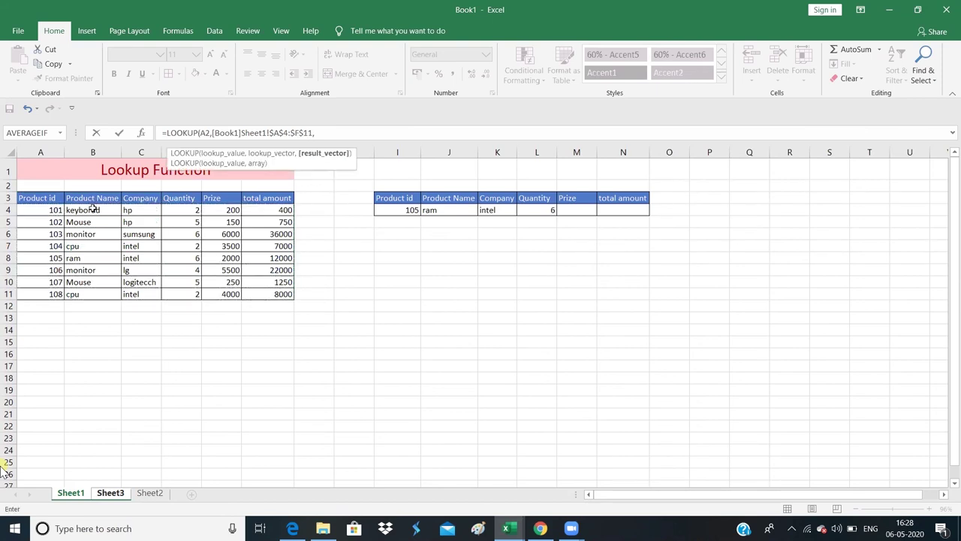
{"action": "left_click_drag", "start_coordinate": [93, 210], "coordinate": [97, 291]}
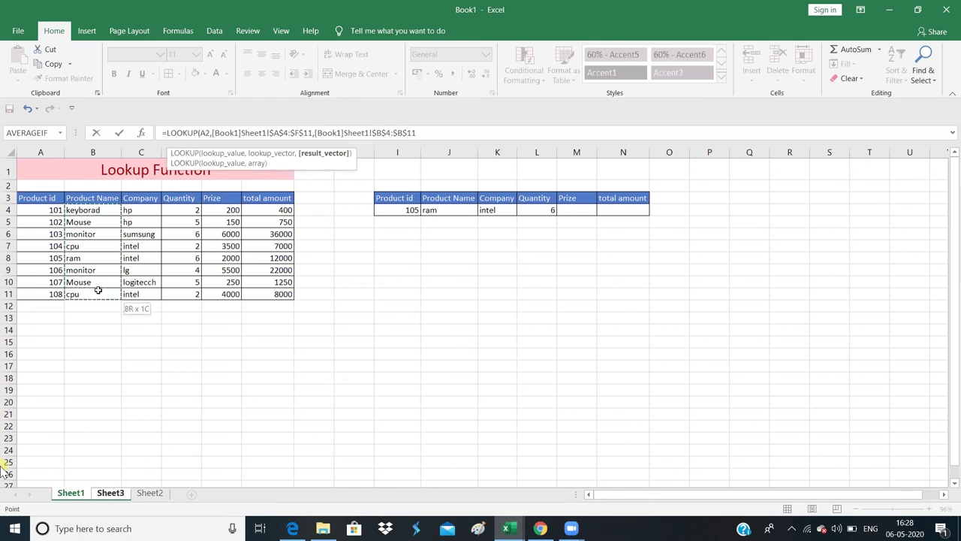
{"action": "type", "text": ")"}
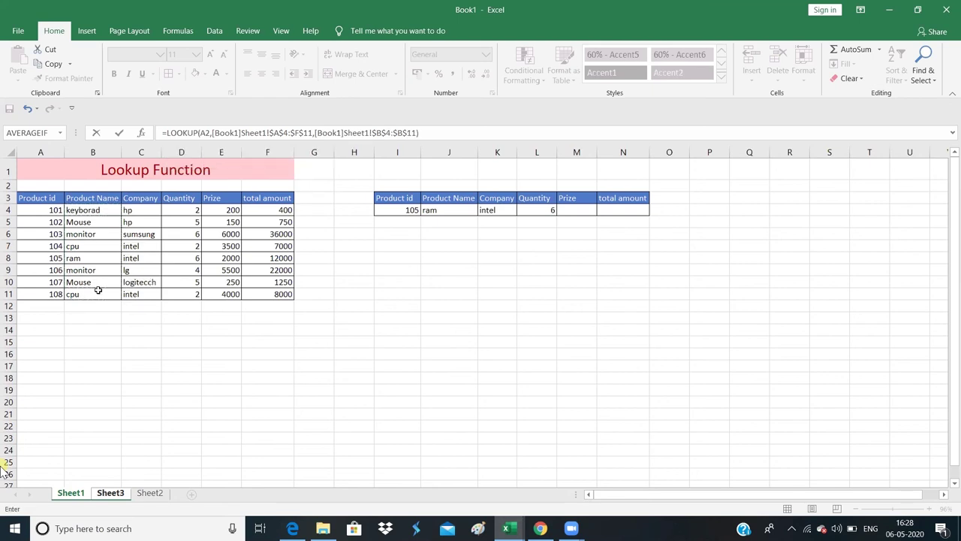
{"action": "key", "text": "Return"}
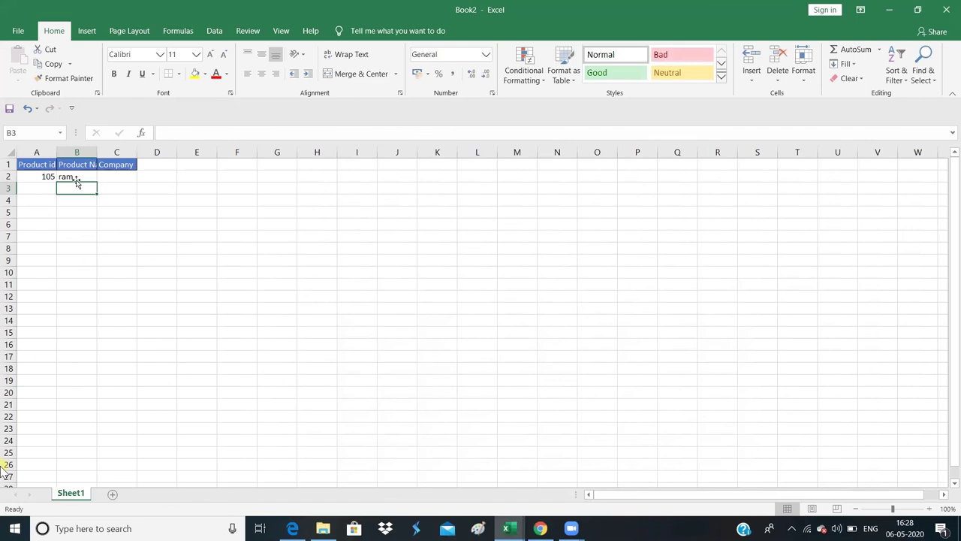
Start a LOOKUP formula in C2 with A2's product id as the lookup value
{"action": "left_click", "coordinate": [75, 176]}
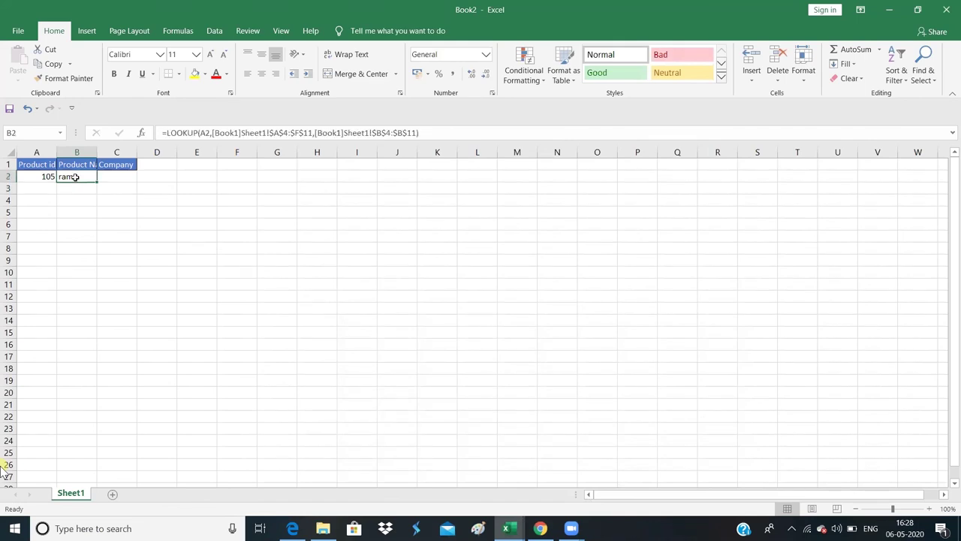
{"action": "left_click", "coordinate": [119, 177]}
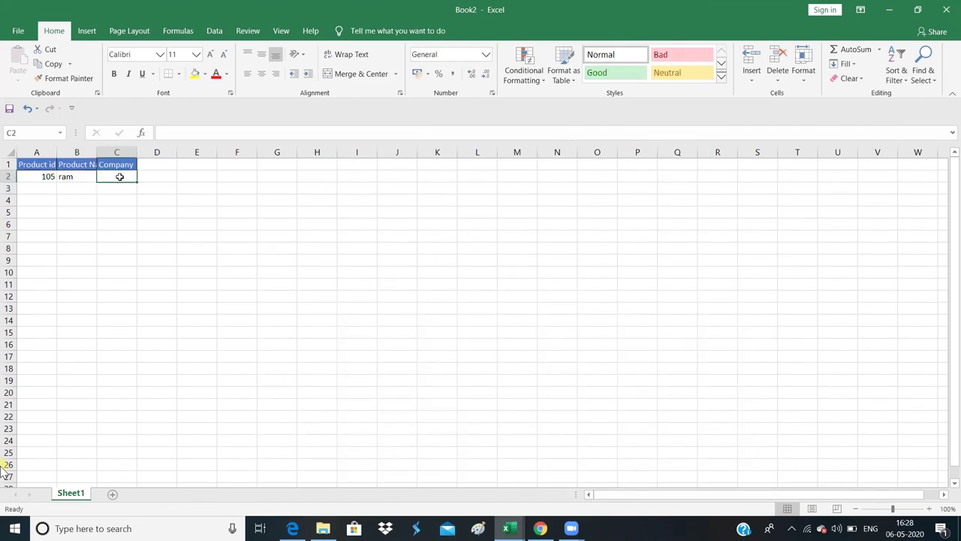
{"action": "type", "text": "=loo"}
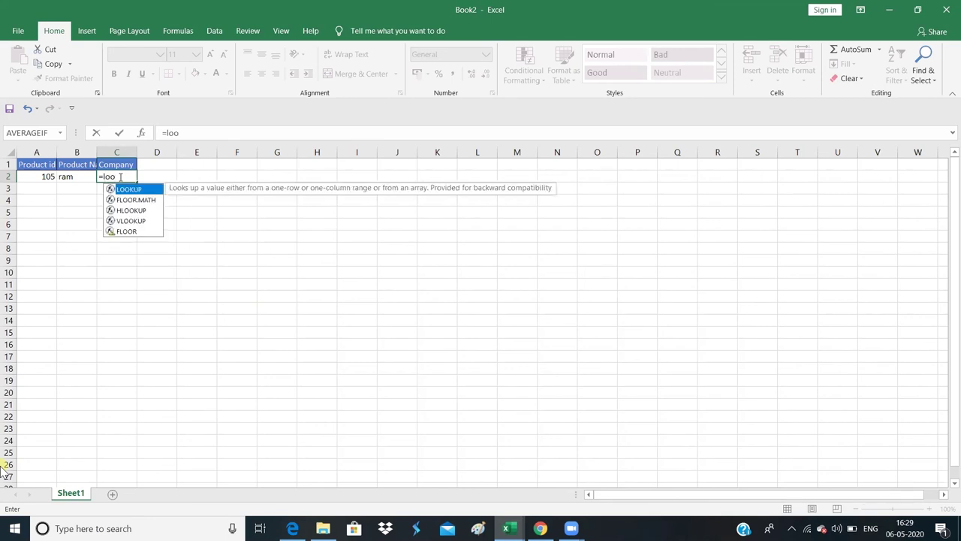
{"action": "key", "text": "Tab"}
{"action": "left_click", "coordinate": [48, 179]}
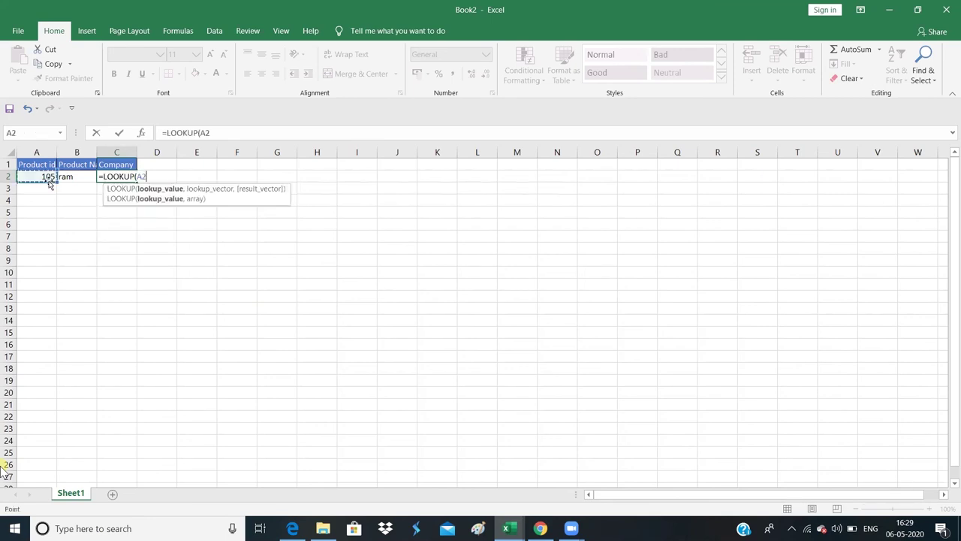
{"action": "type", "text": ","}
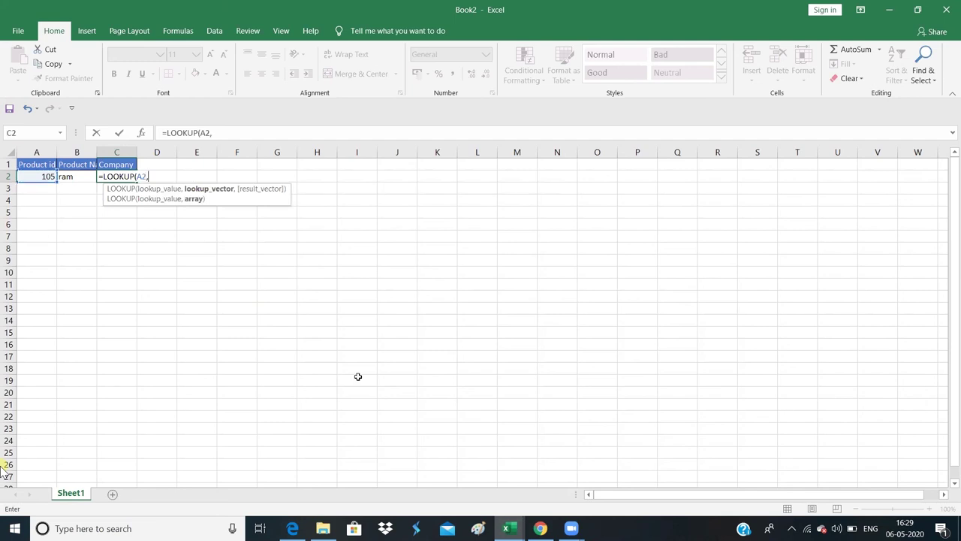
Finish it with Book1 Sheet1's $A$4:$F$11 range and $C$4:$C$11 results, returning intel
{"action": "left_click", "coordinate": [507, 528]}
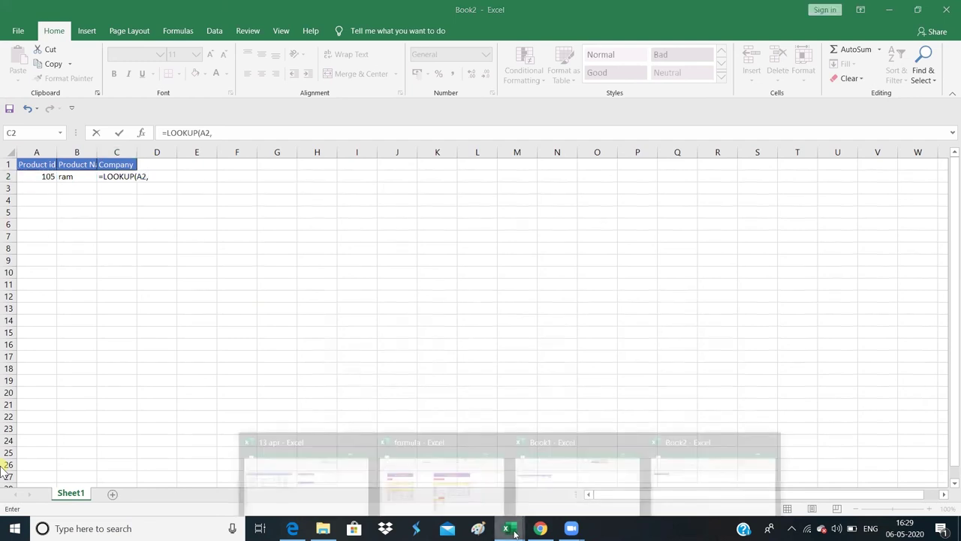
{"action": "left_click", "coordinate": [549, 486]}
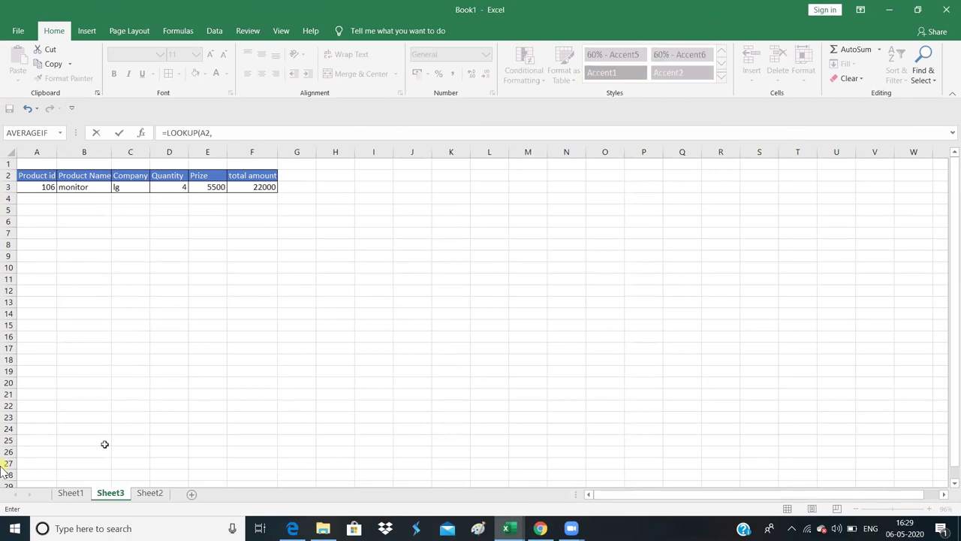
{"action": "left_click", "coordinate": [73, 496]}
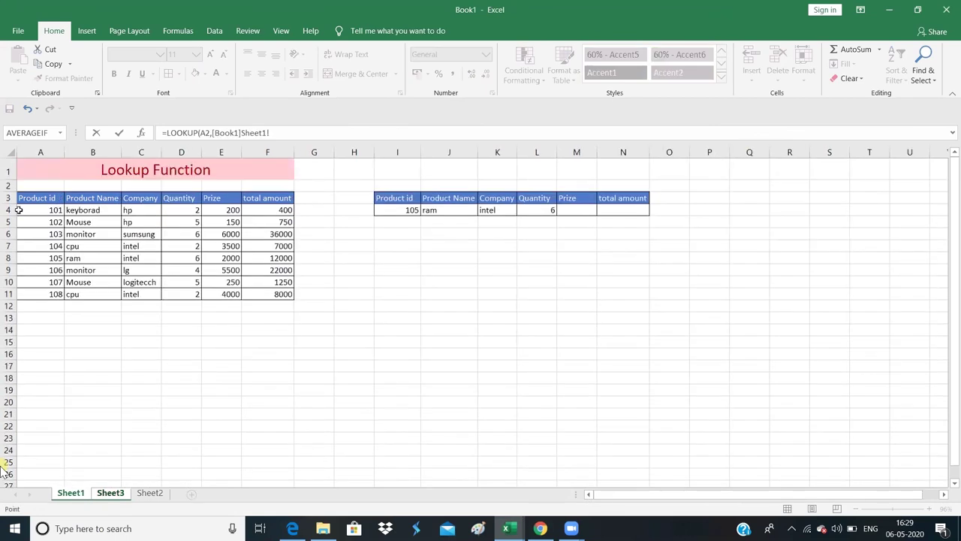
{"action": "mouse_move", "coordinate": [30, 206]}
{"action": "left_mouse_down"}
{"action": "mouse_move", "coordinate": [233, 253]}
{"action": "mouse_move", "coordinate": [271, 294]}
{"action": "left_mouse_up"}
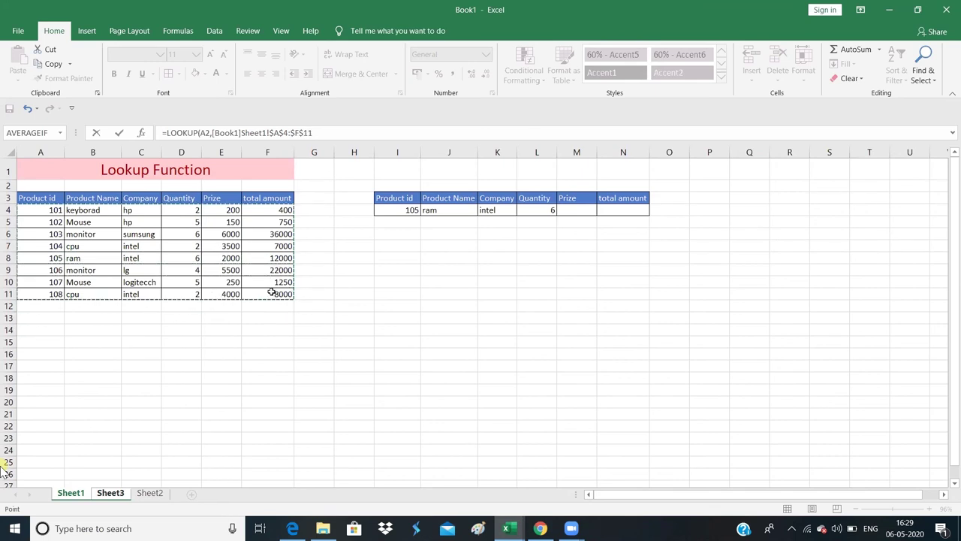
{"action": "type", "text": ","}
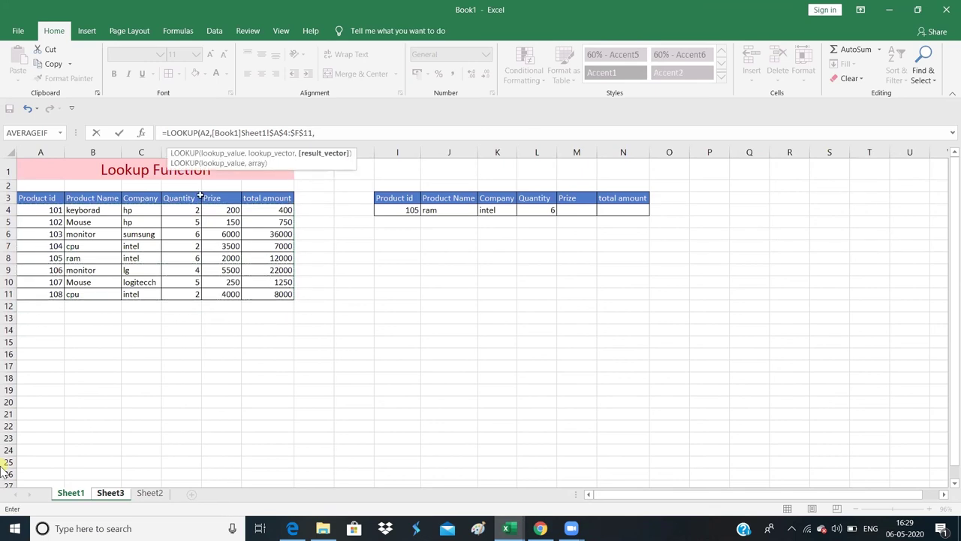
{"action": "left_click_drag", "start_coordinate": [141, 211], "coordinate": [151, 293]}
{"action": "type", "text": ")"}
{"action": "key", "text": "Return"}
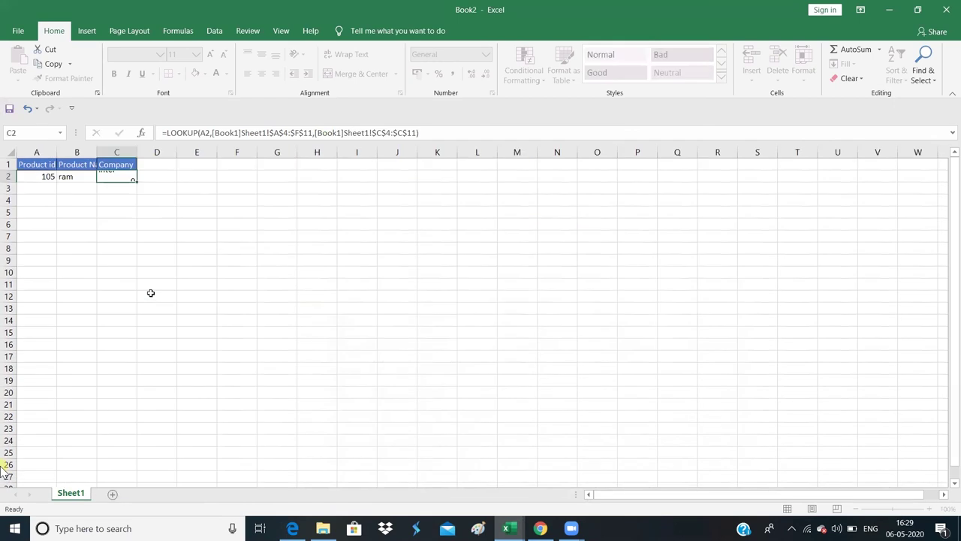
{"action": "left_click", "coordinate": [106, 174]}
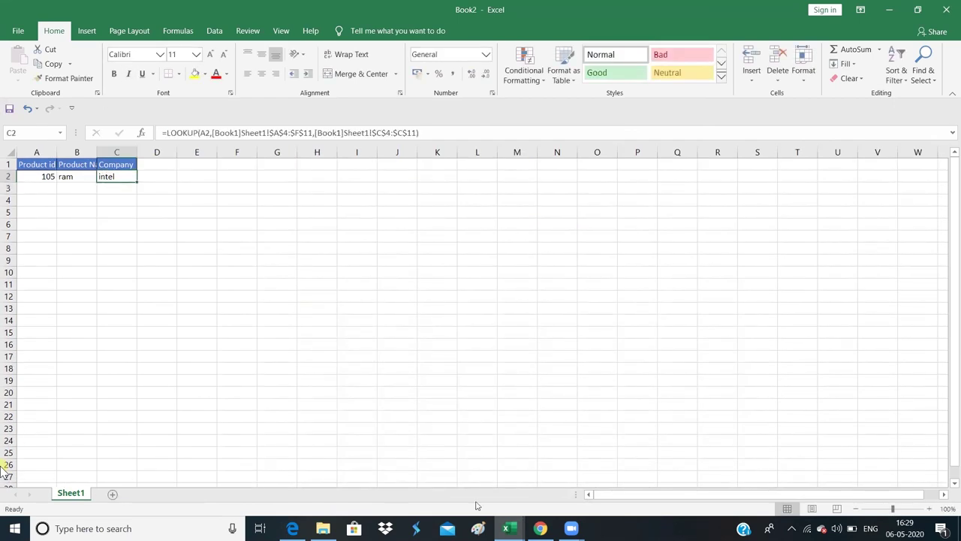
{"action": "left_click", "coordinate": [516, 533]}
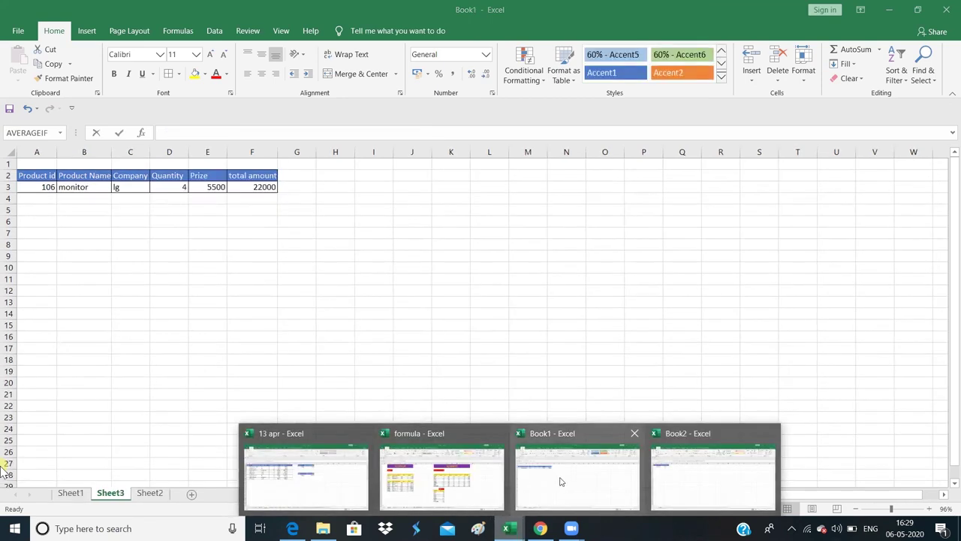
{"action": "left_click", "coordinate": [560, 481]}
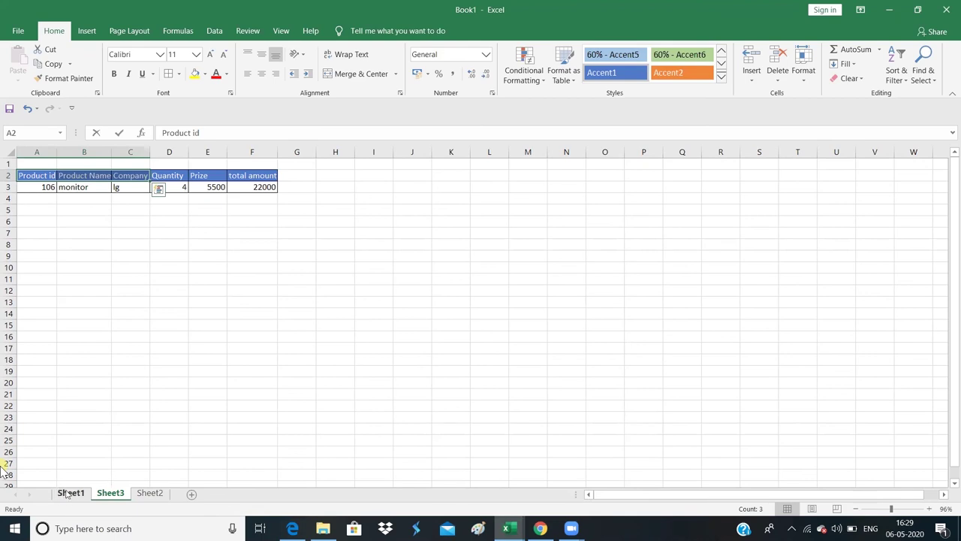
{"action": "left_click", "coordinate": [67, 493]}
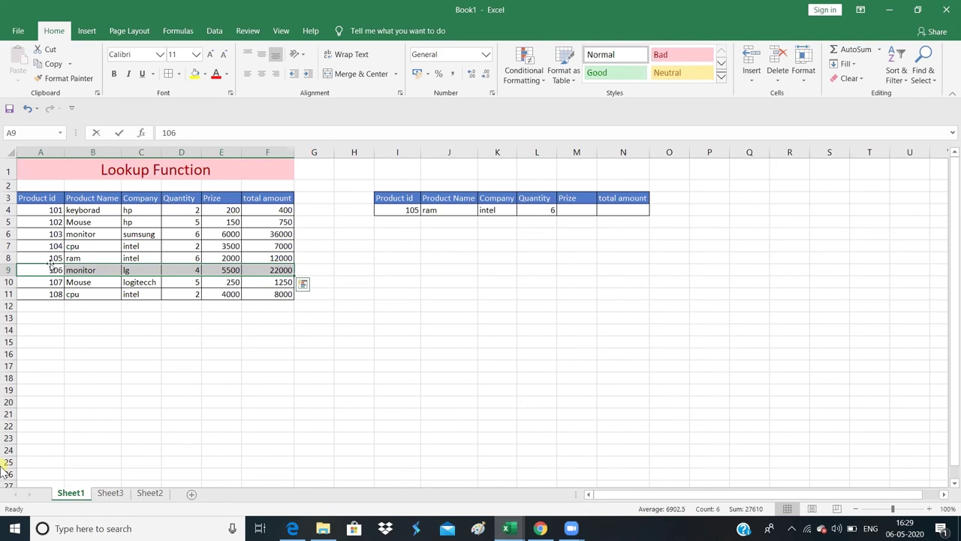
{"action": "left_click_drag", "start_coordinate": [48, 258], "coordinate": [136, 261]}
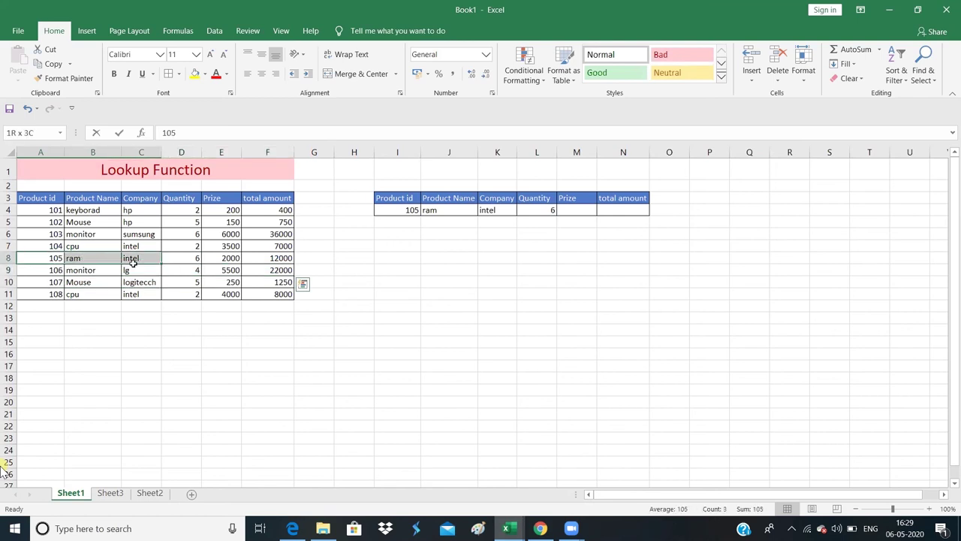
{"action": "left_click_drag", "start_coordinate": [136, 261], "coordinate": [130, 260]}
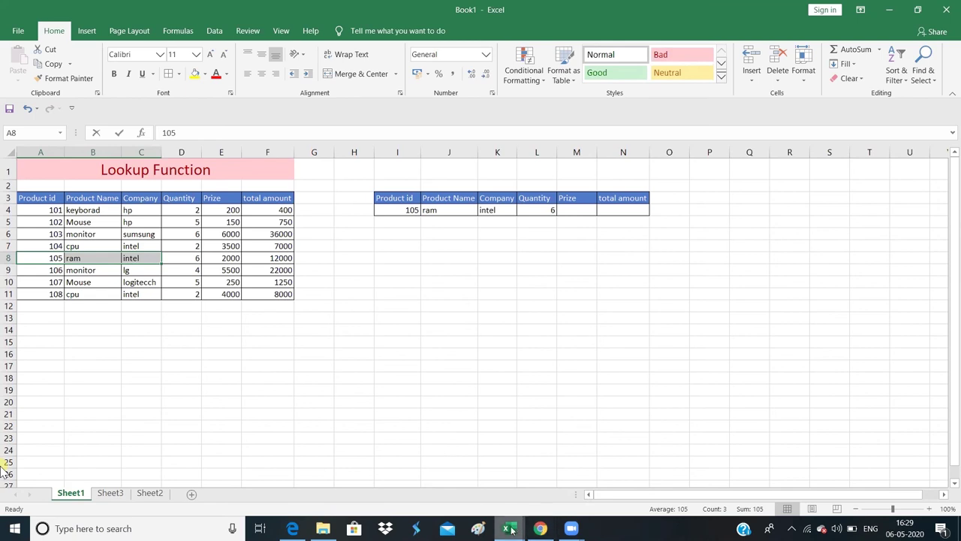
{"action": "mouse_move", "coordinate": [511, 530]}
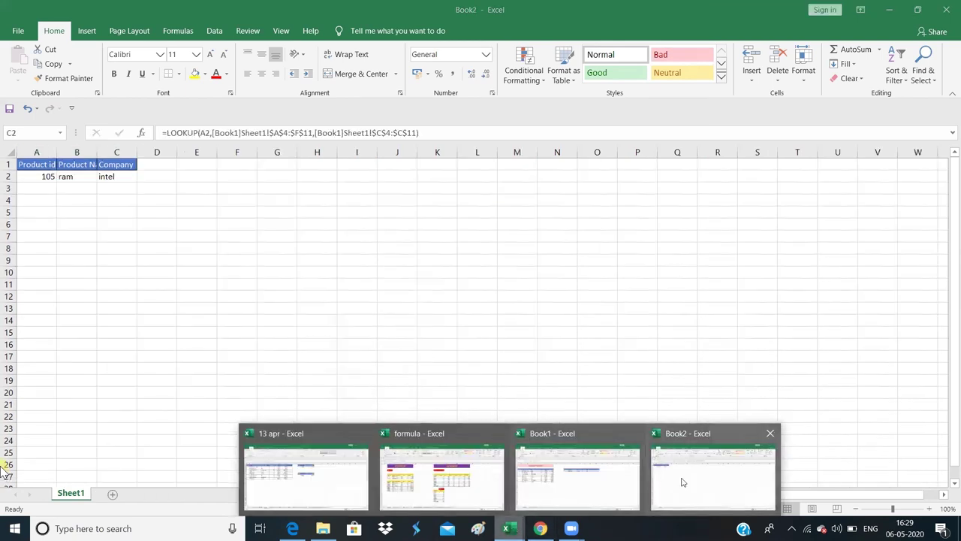
{"action": "left_click", "coordinate": [683, 483]}
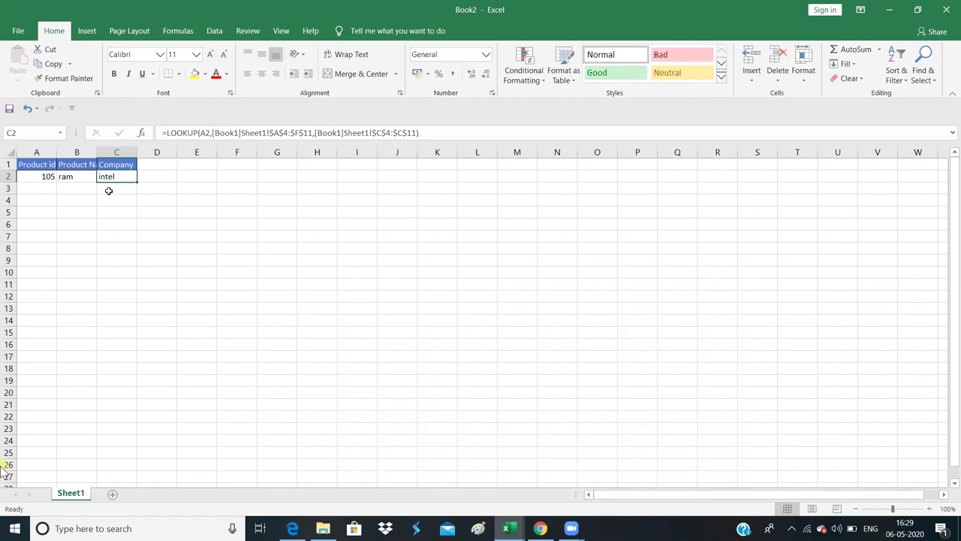
{"action": "left_click", "coordinate": [157, 271]}
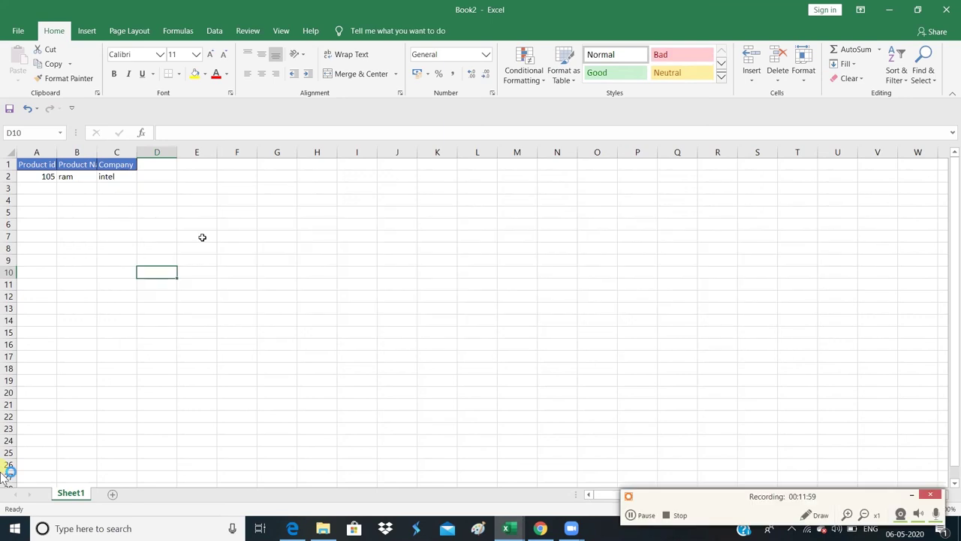
{"action": "mouse_move", "coordinate": [365, 535]}
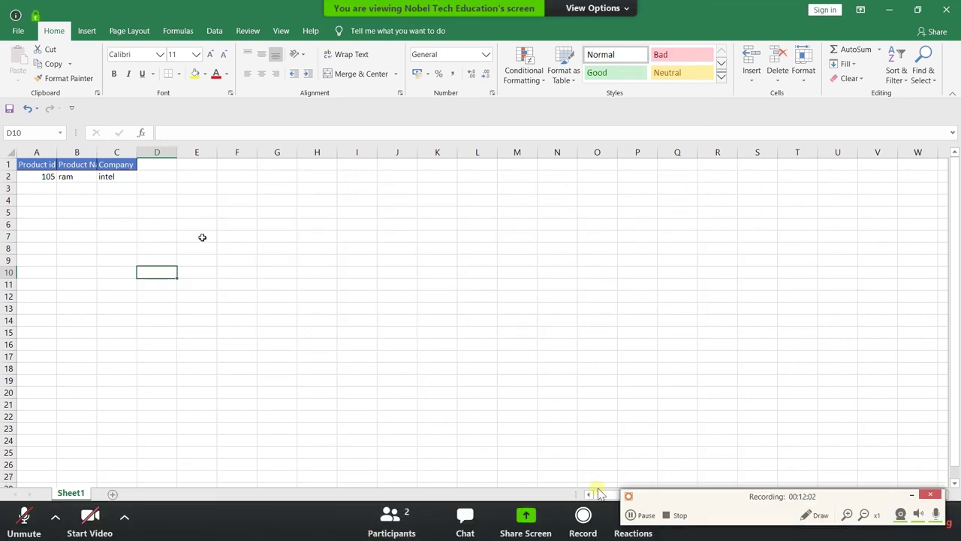